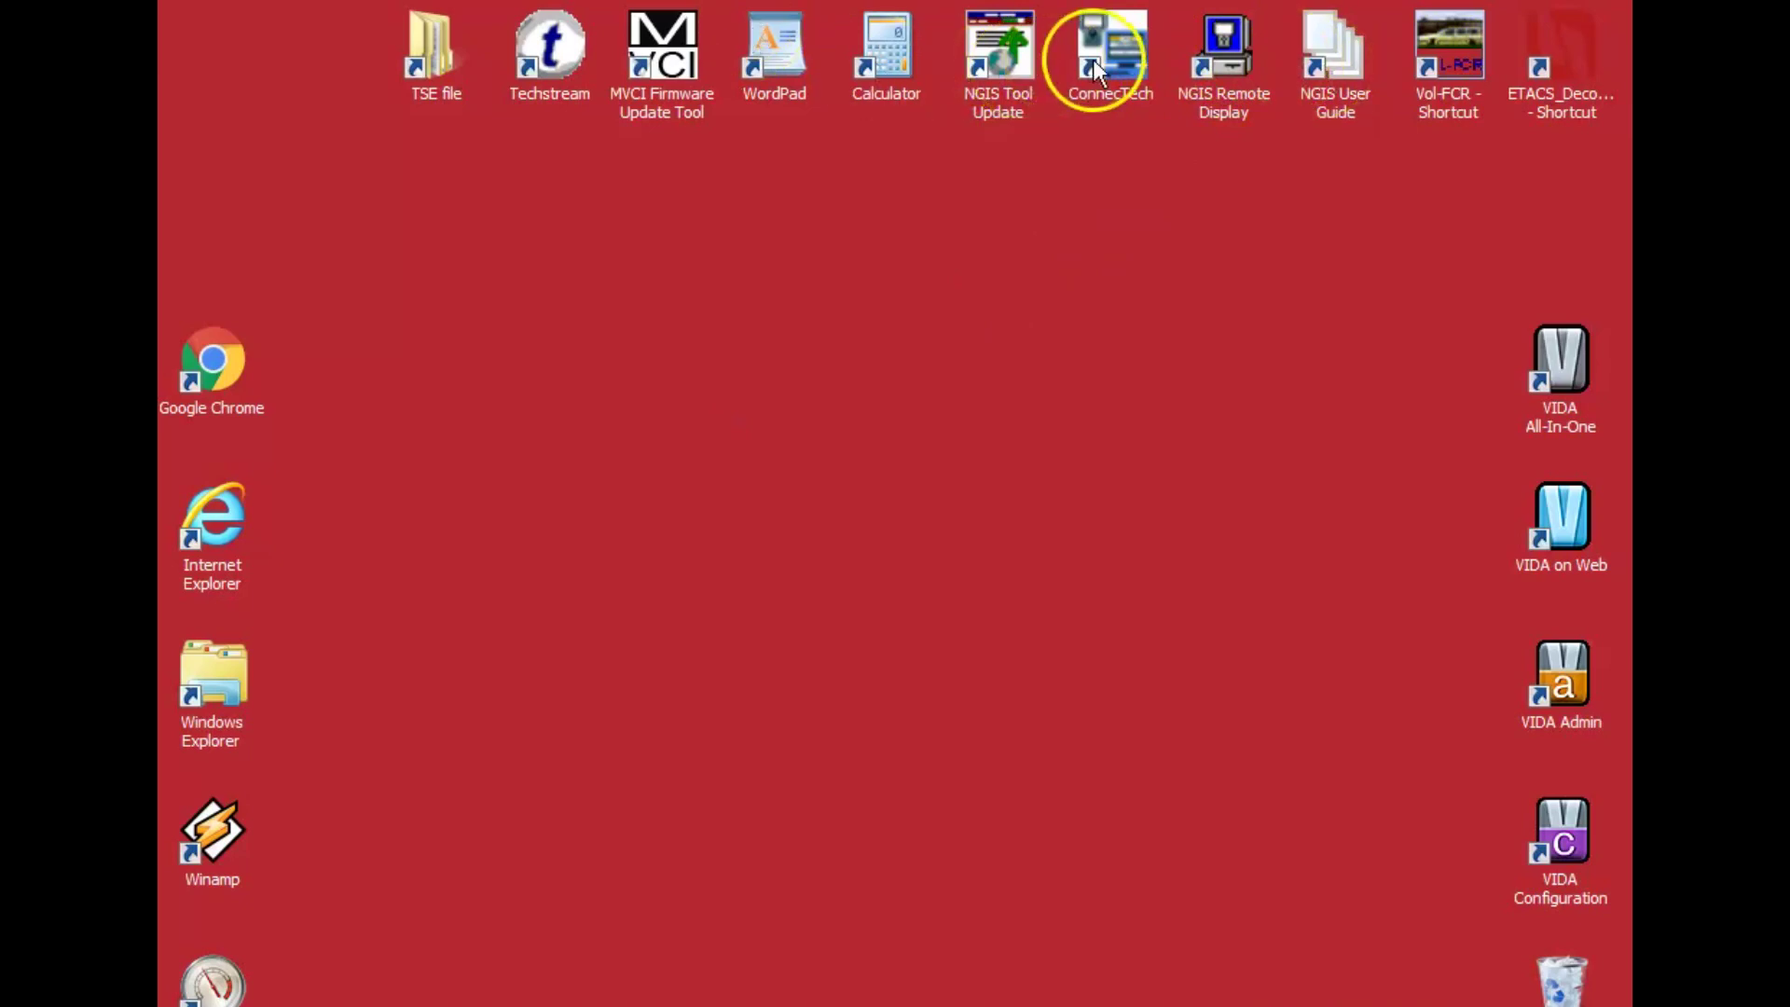
Open the NGIS User Guide, accept the Reader licence, and open the English Scan Tool User Guide.
double_click(1330, 65)
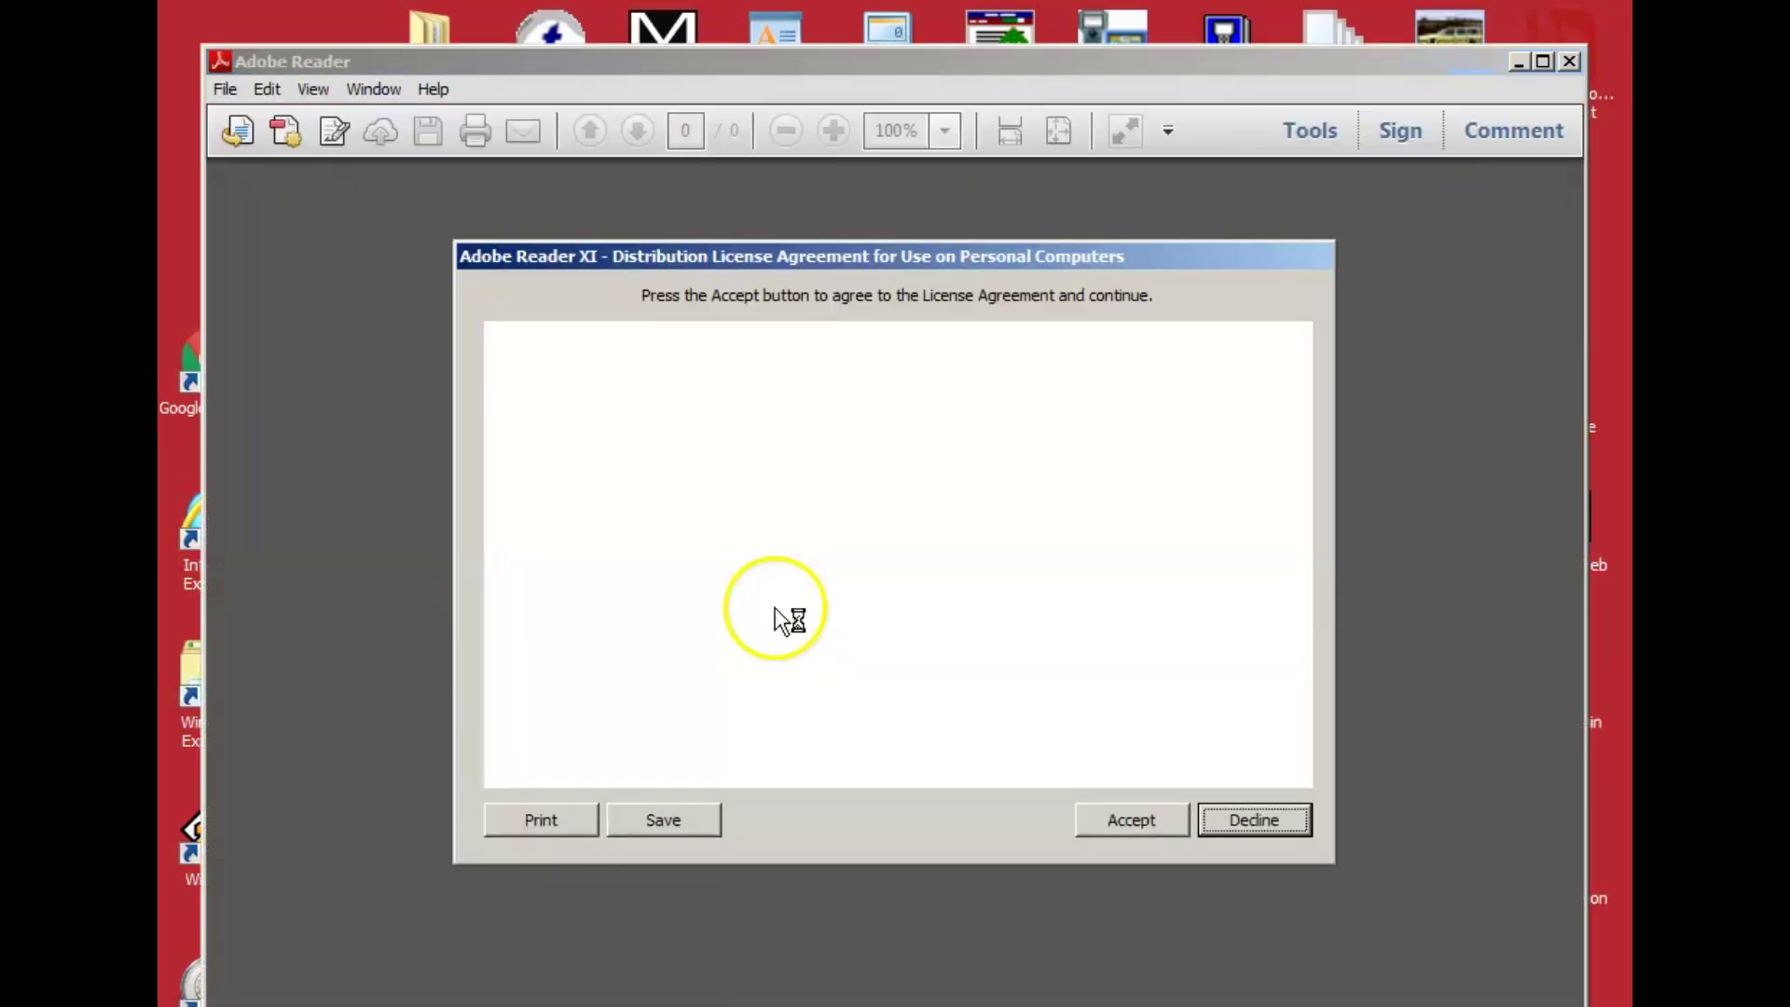
left_click(1135, 824)
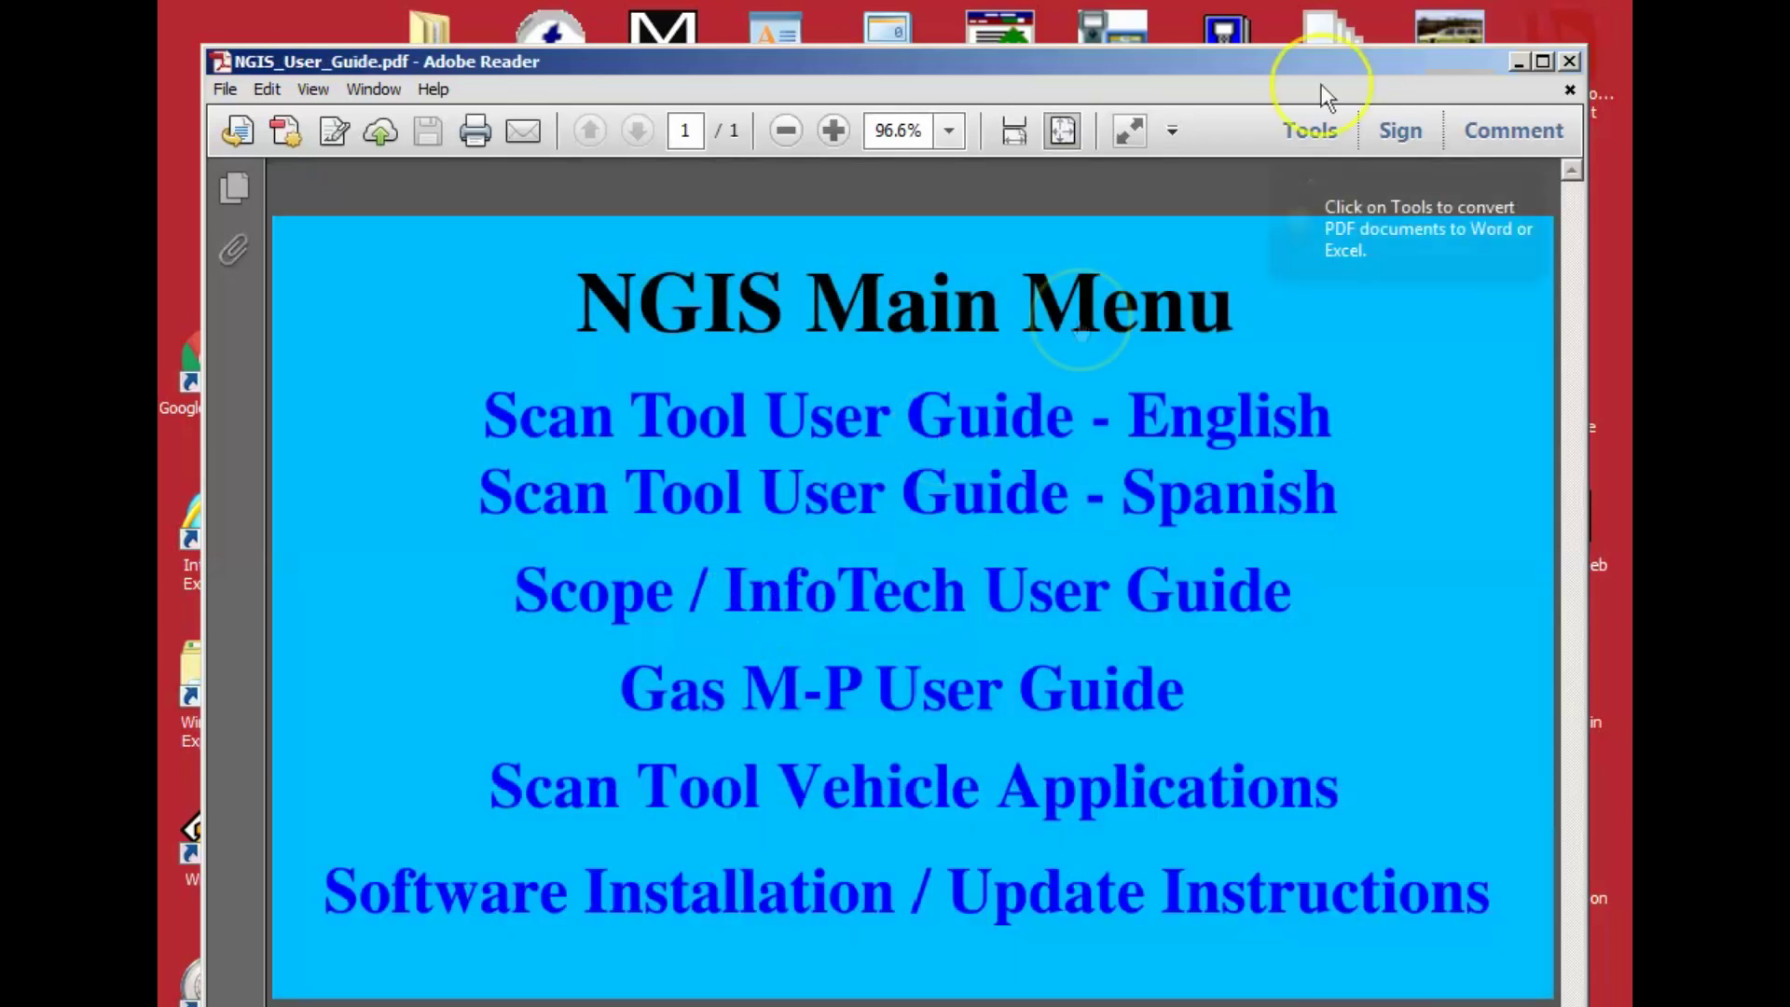
left_click(707, 427)
Browse the English guide's Contents, then close both guides.
scroll(707, 419, "down", 10)
scroll(723, 473, "down", 12)
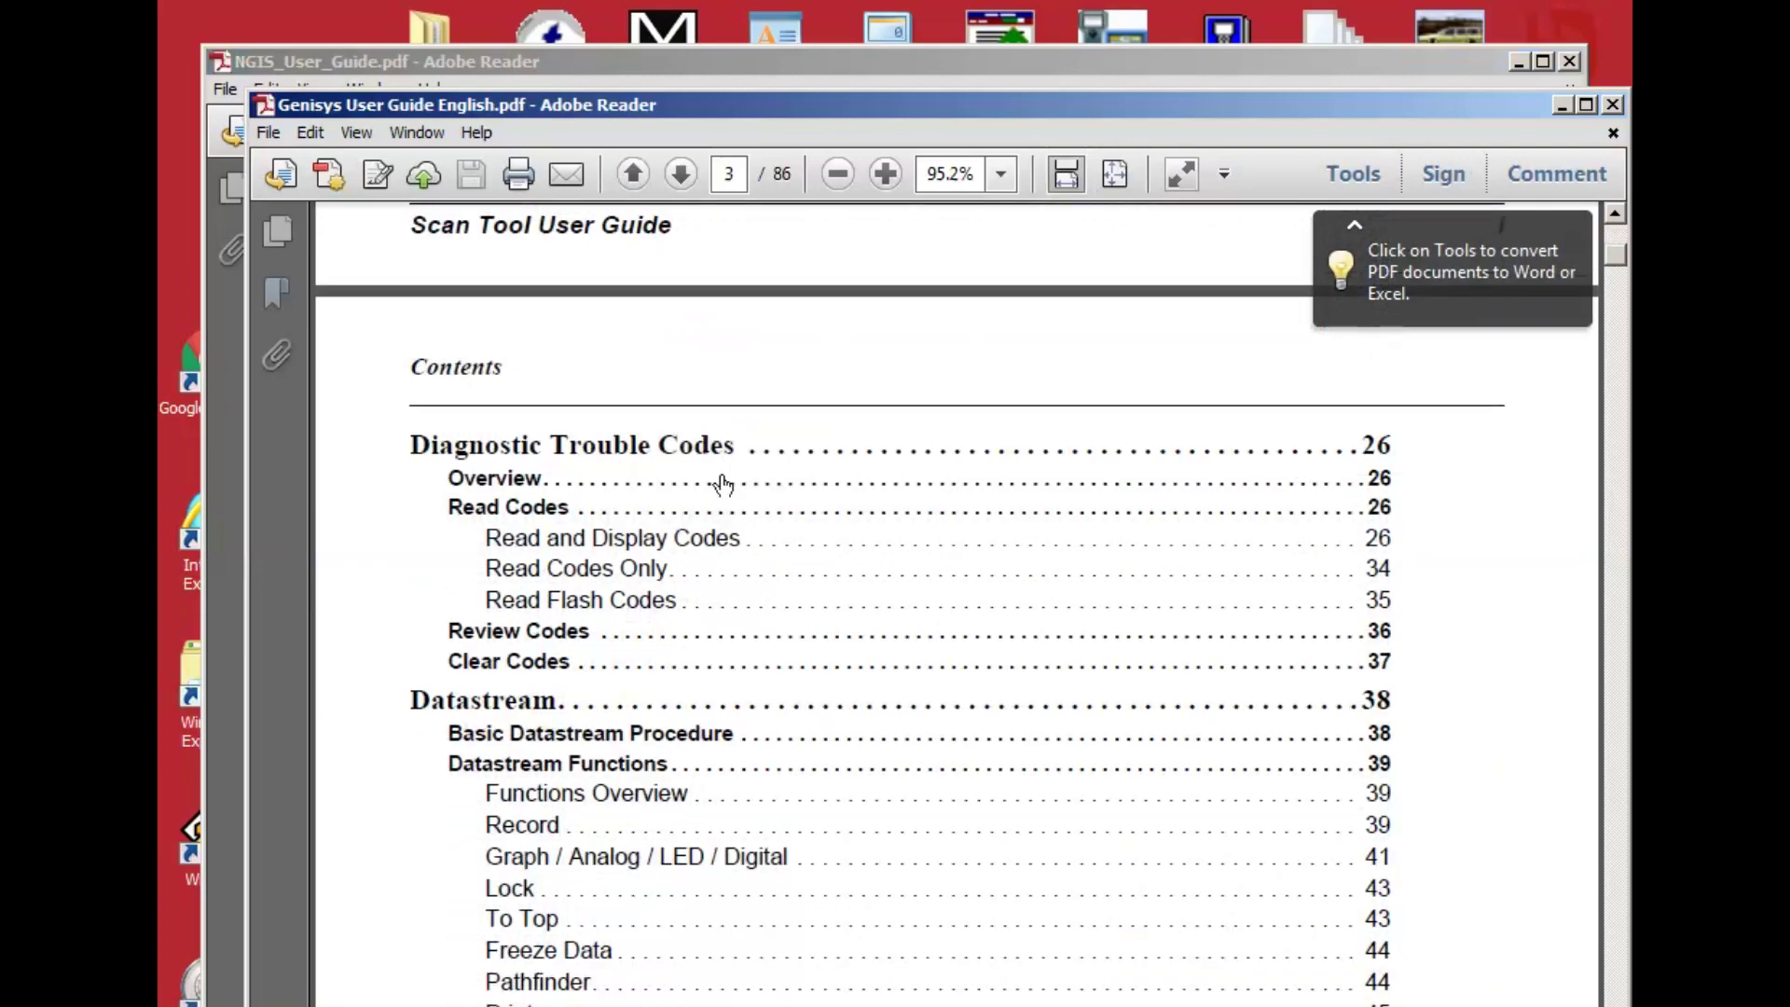
scroll(722, 483, "down", 8)
scroll(723, 483, "down", 20)
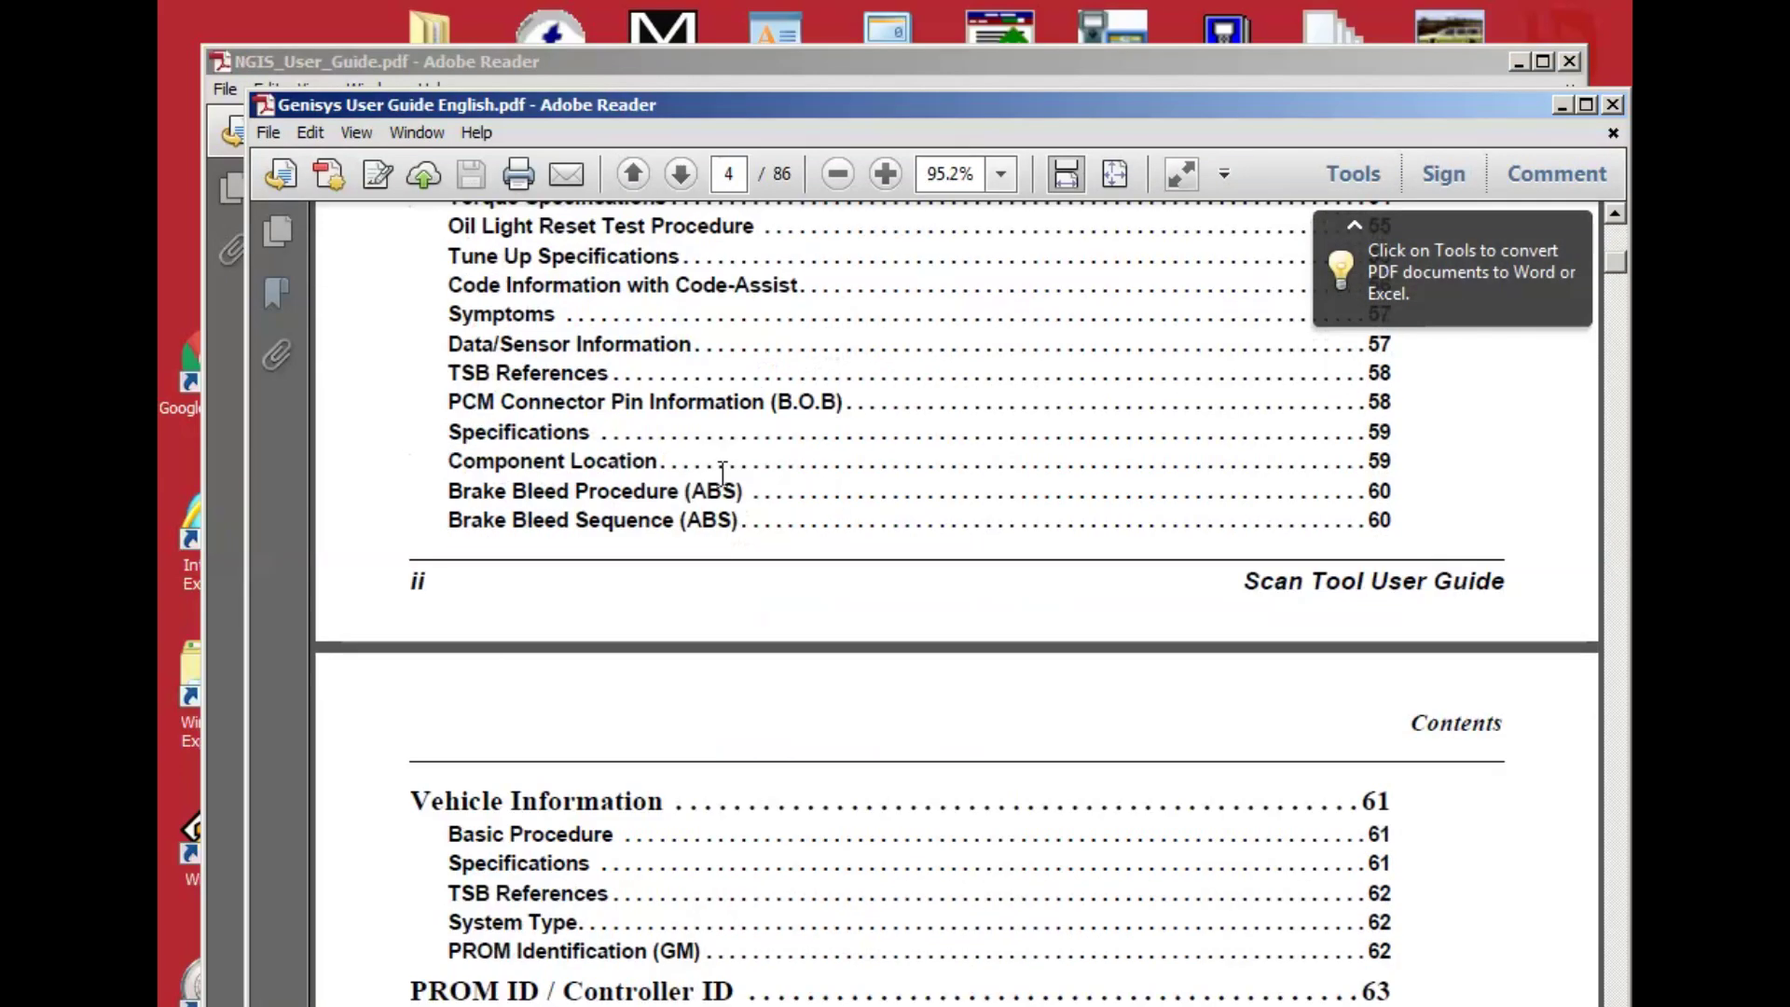
scroll(722, 483, "down", 5)
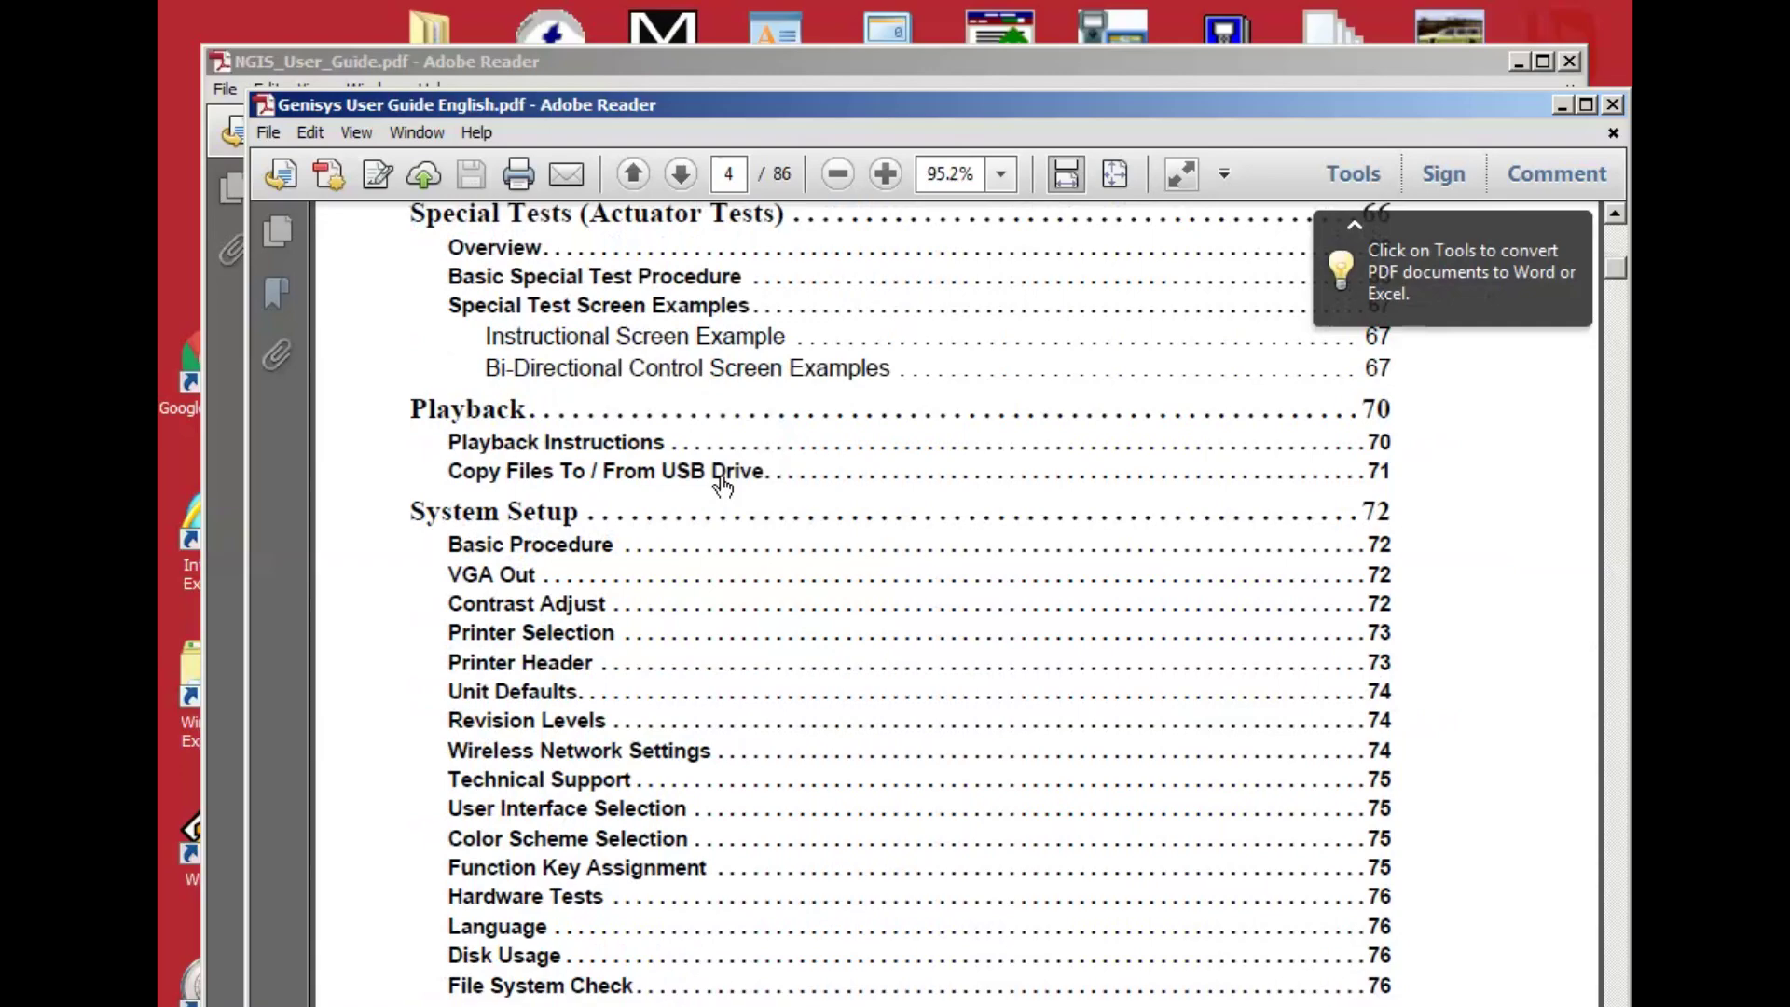
scroll(723, 483, "down", 20)
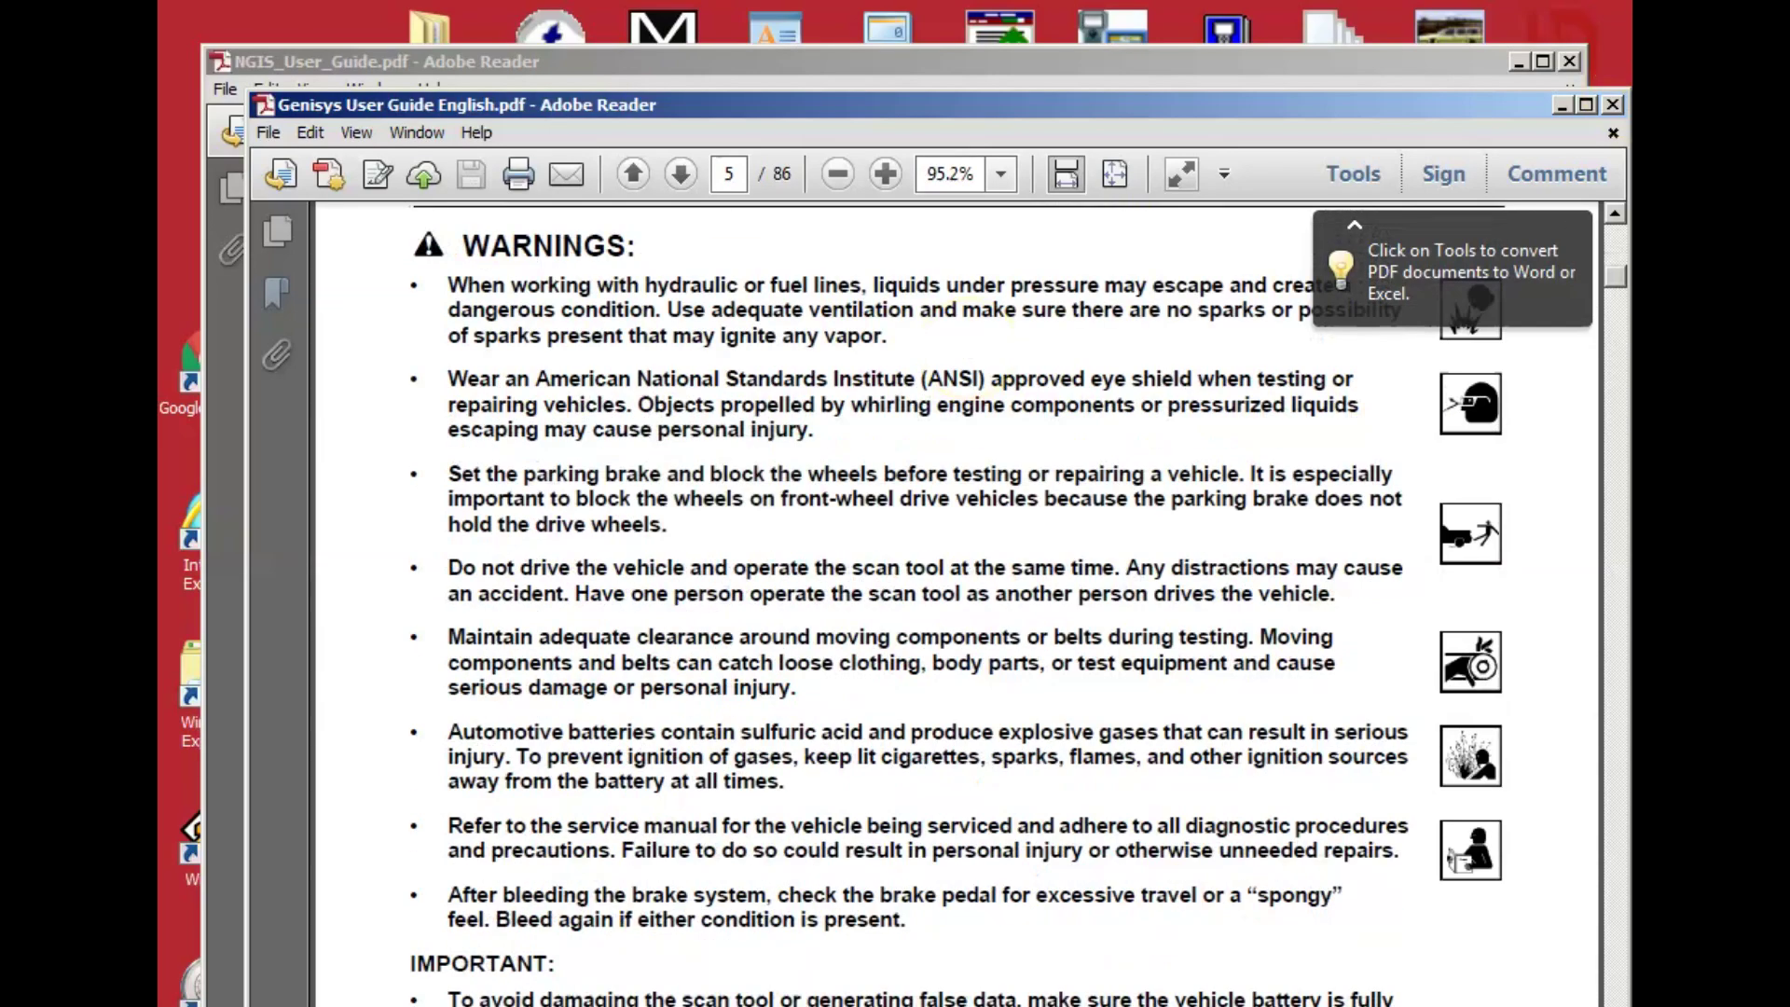
left_click(1612, 104)
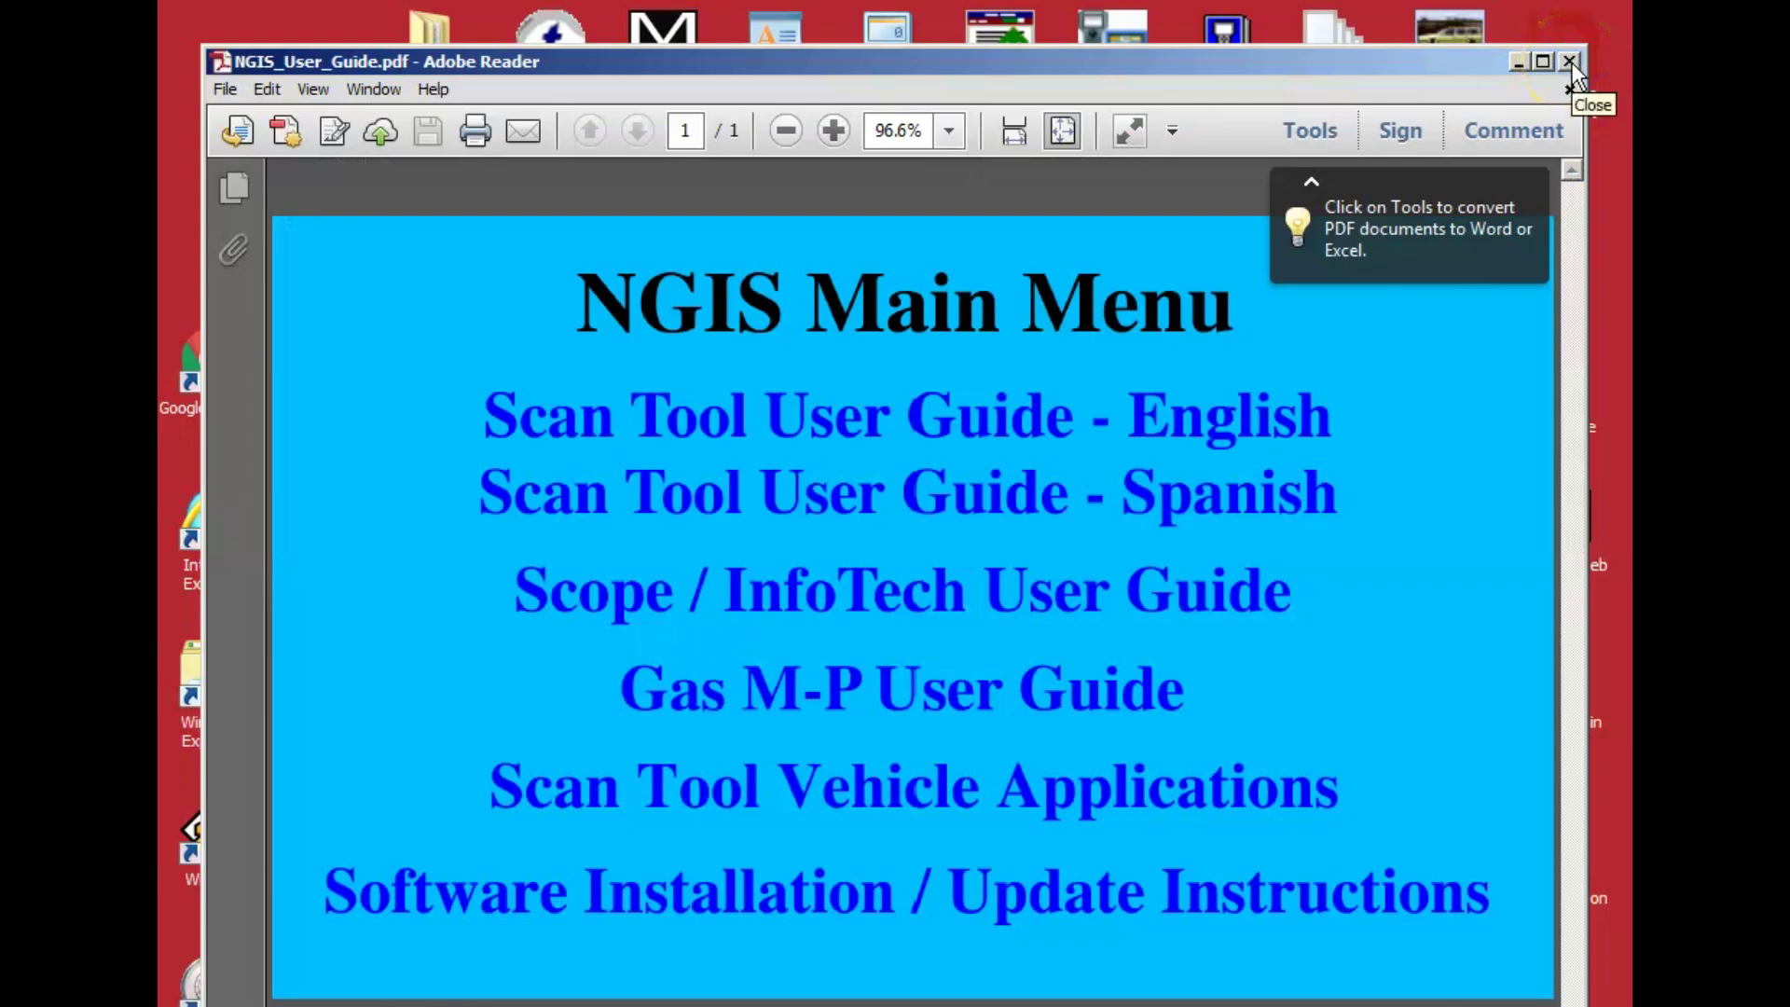
left_click(1570, 62)
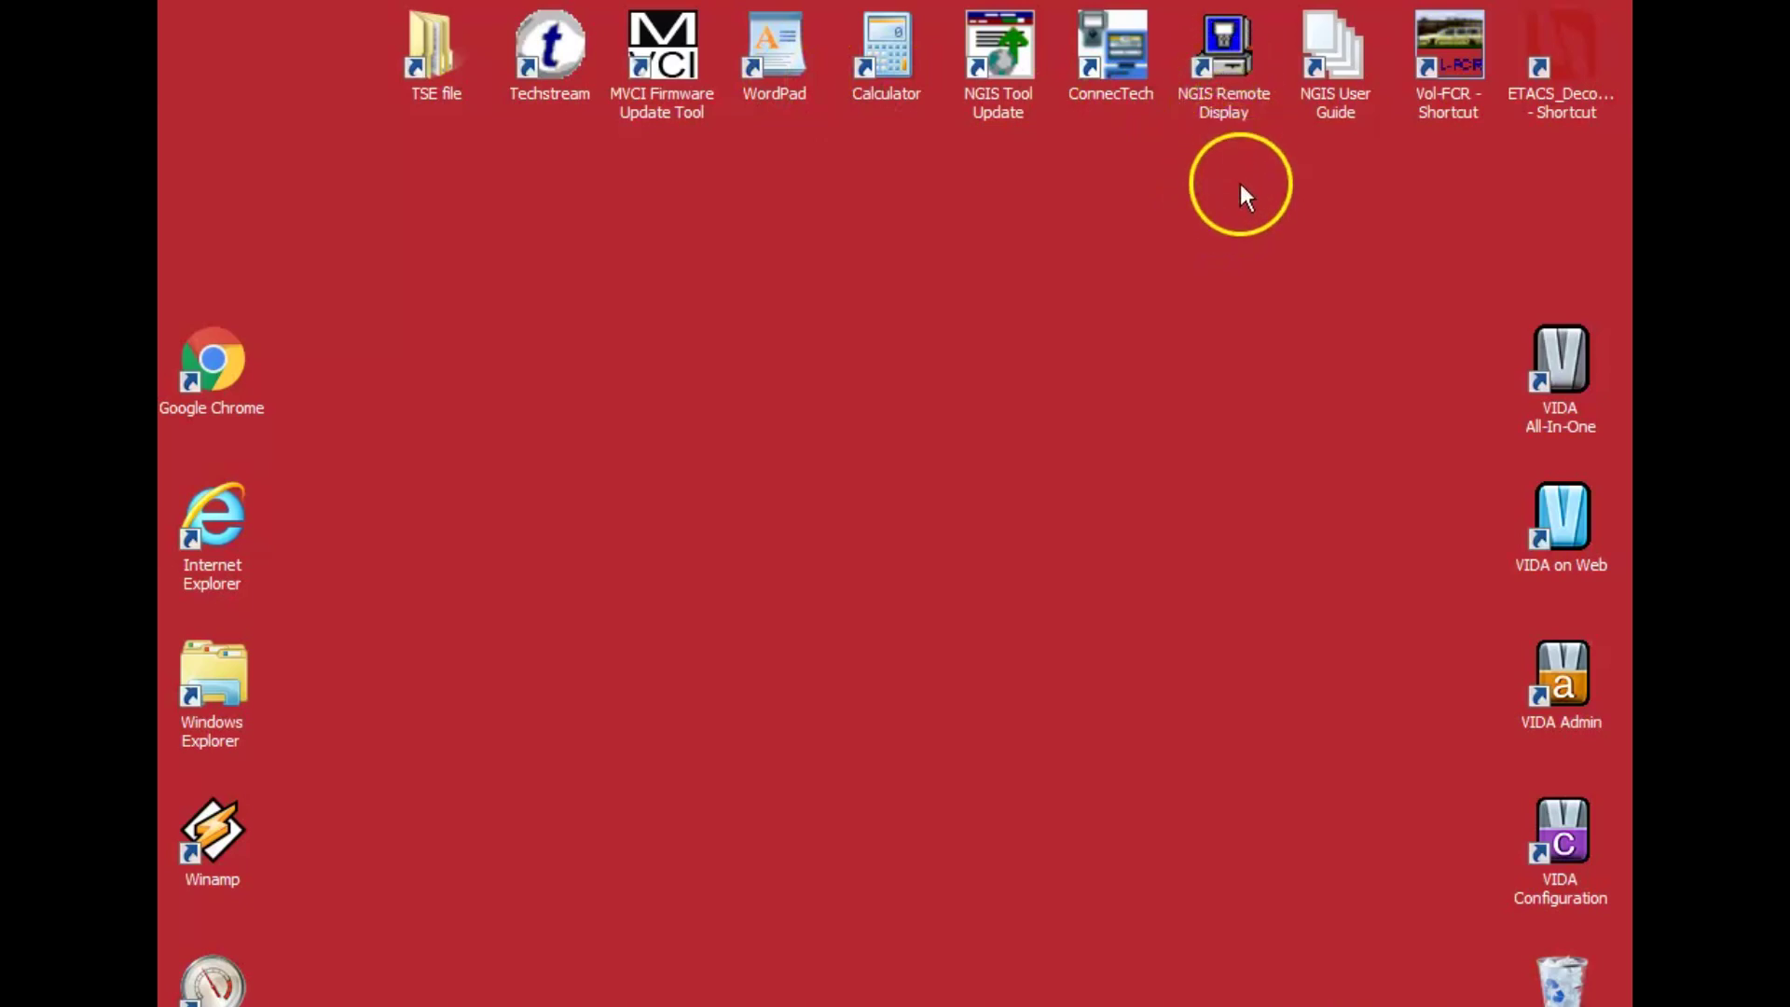
Connect Remote Display over COM 1 and show the USA 2015 Asian programs screen at 2X zoom.
double_click(1224, 37)
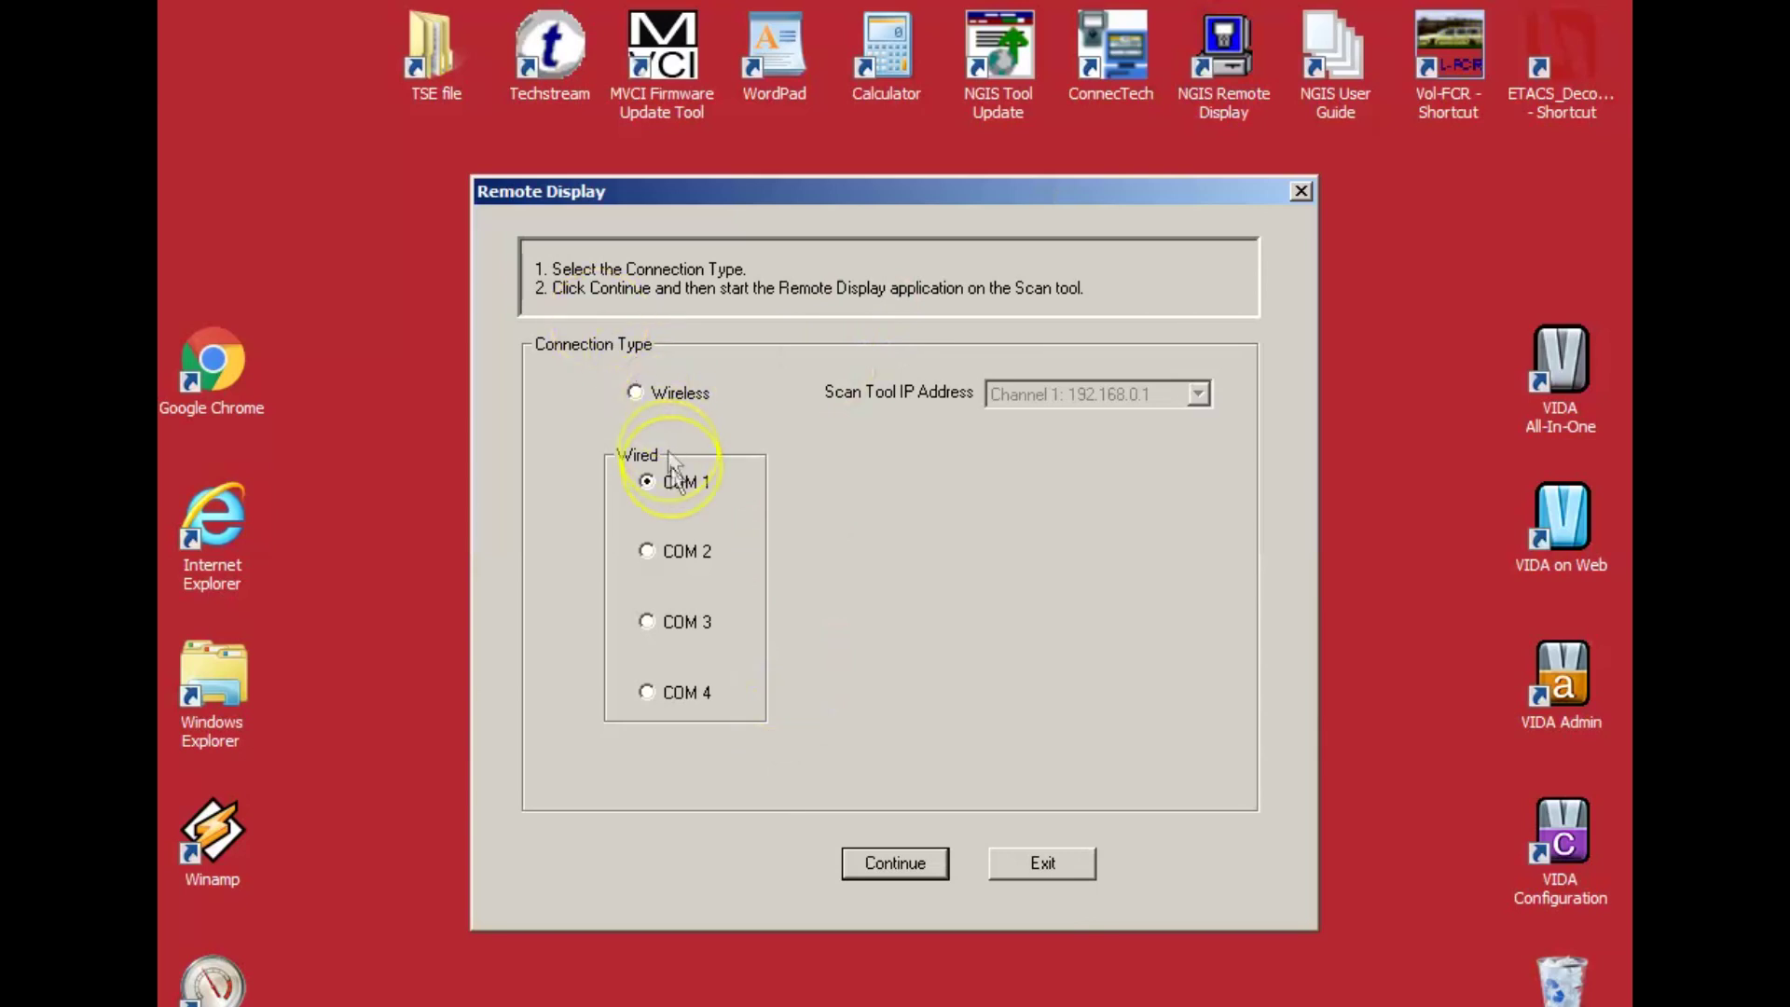
left_click(887, 870)
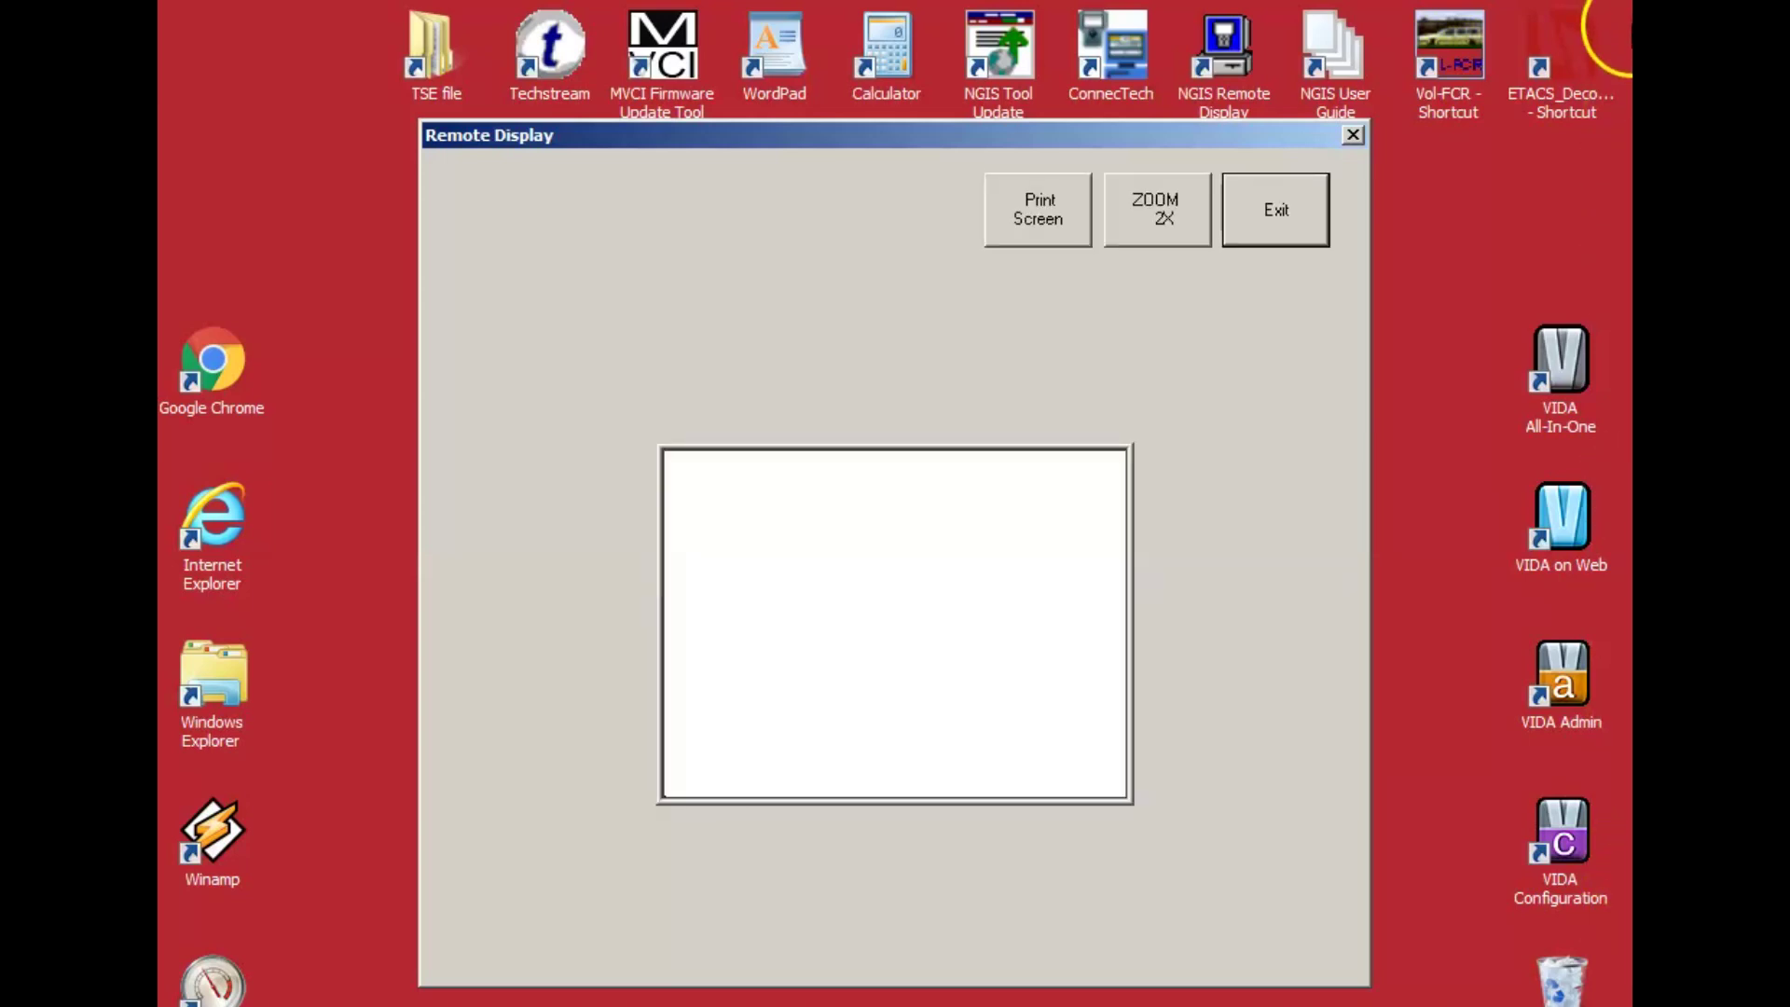
left_click(1146, 209)
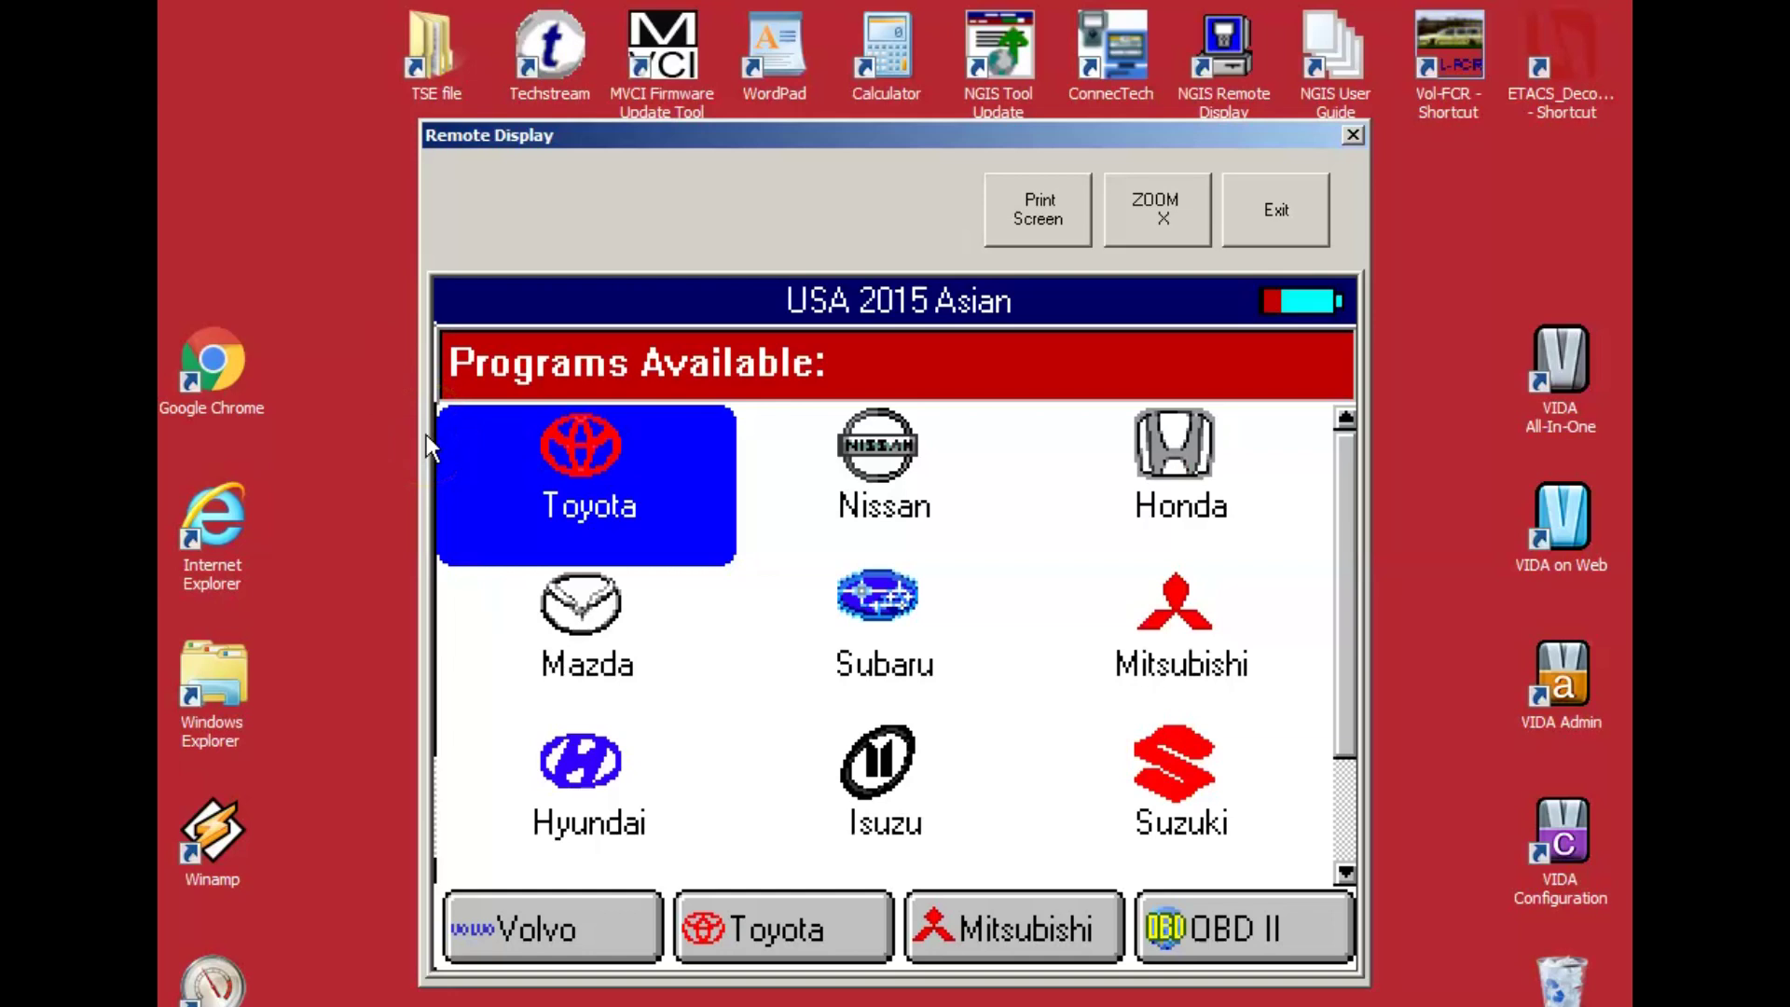
left_click(516, 435)
Close Remote Display, check online for Scan Tool updates, and exit at the memory card prompt.
left_click(1273, 223)
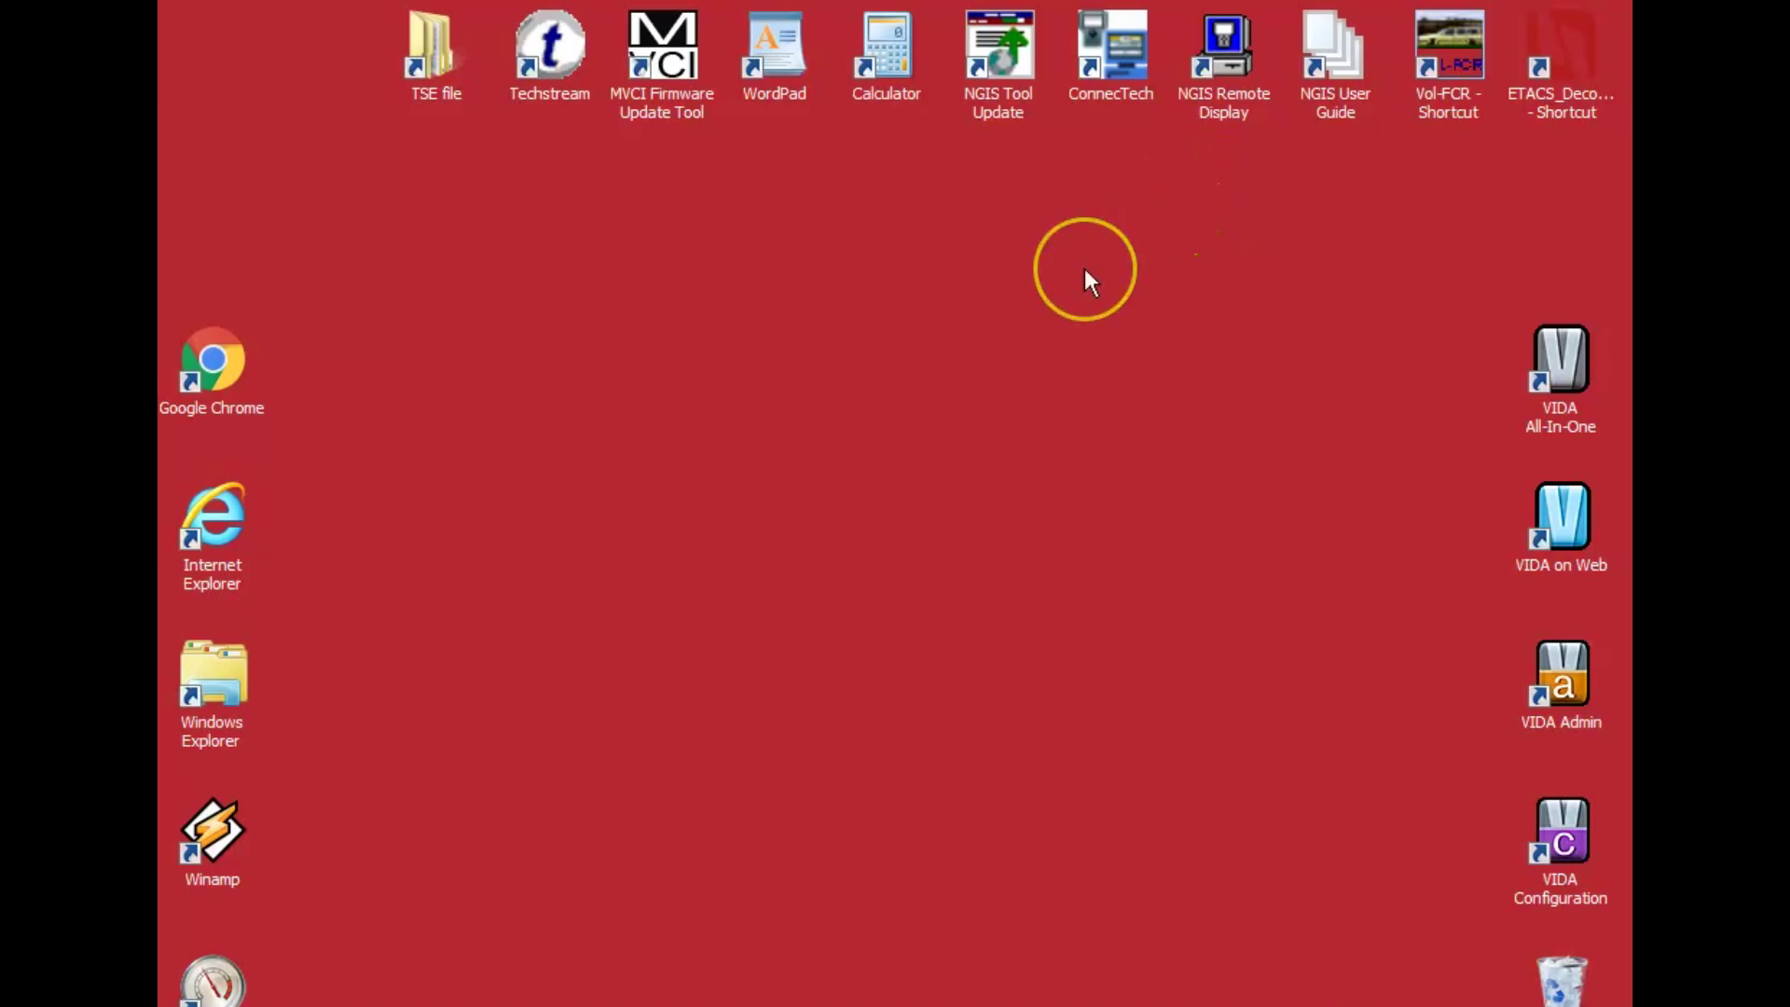
double_click(990, 67)
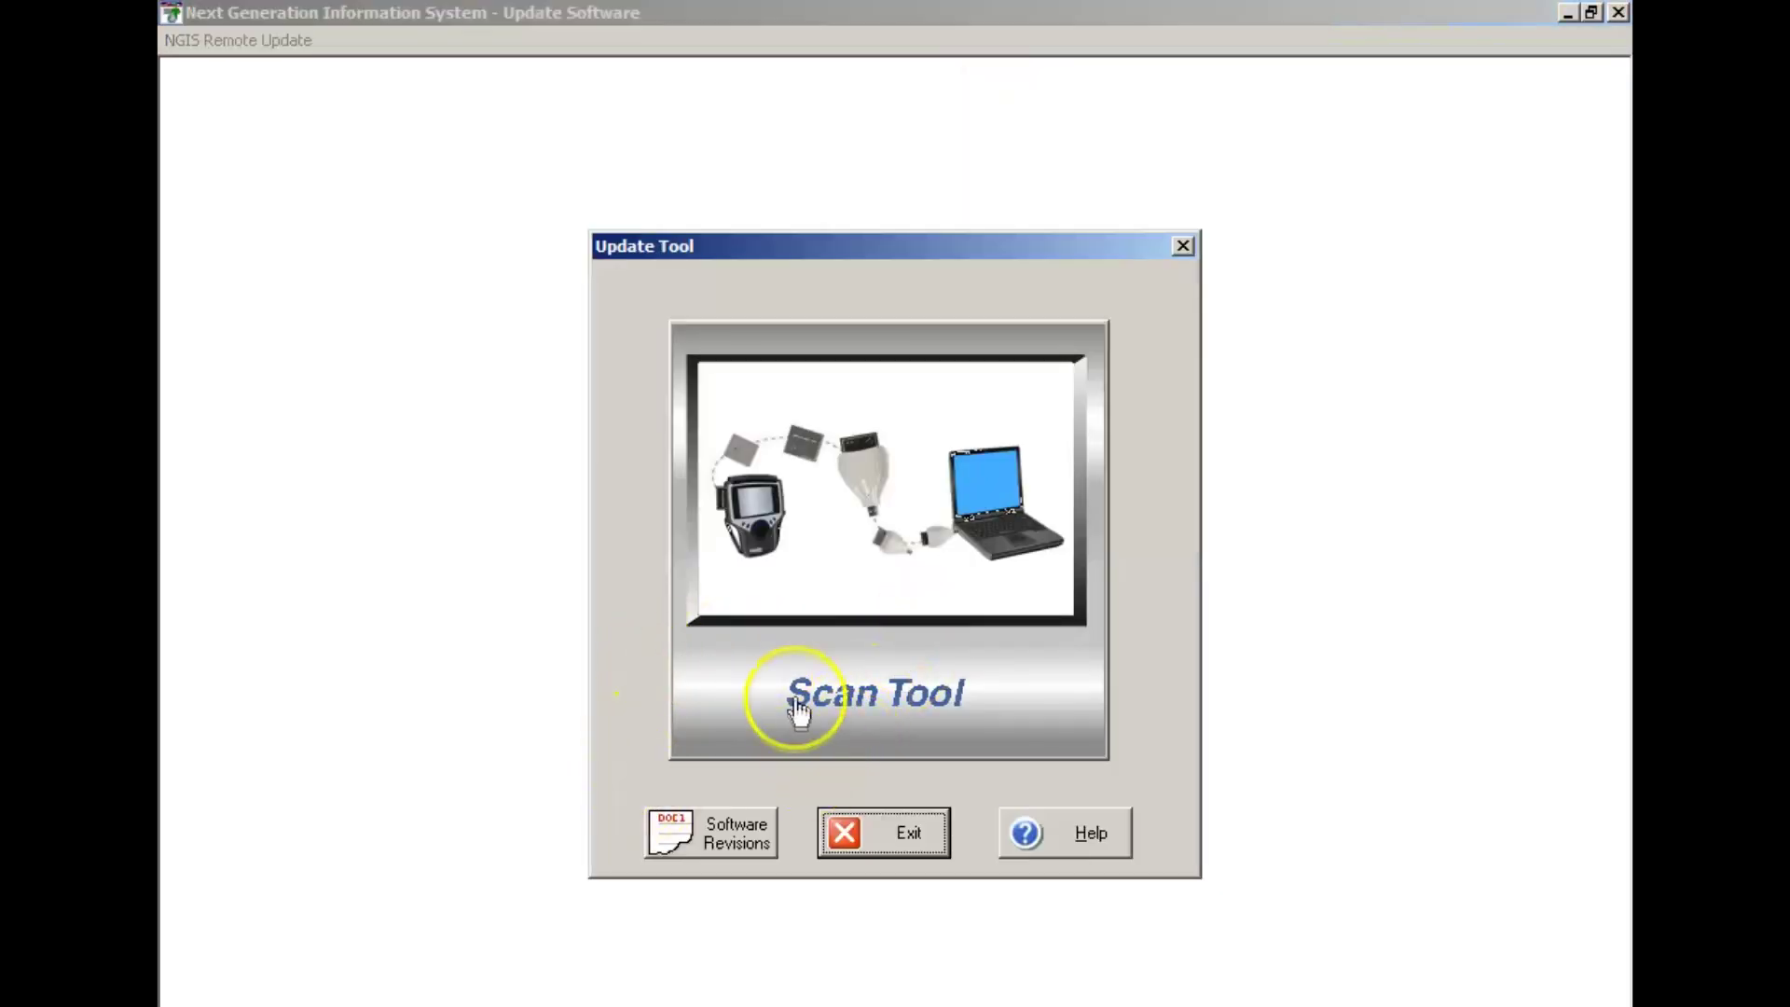
left_click(821, 713)
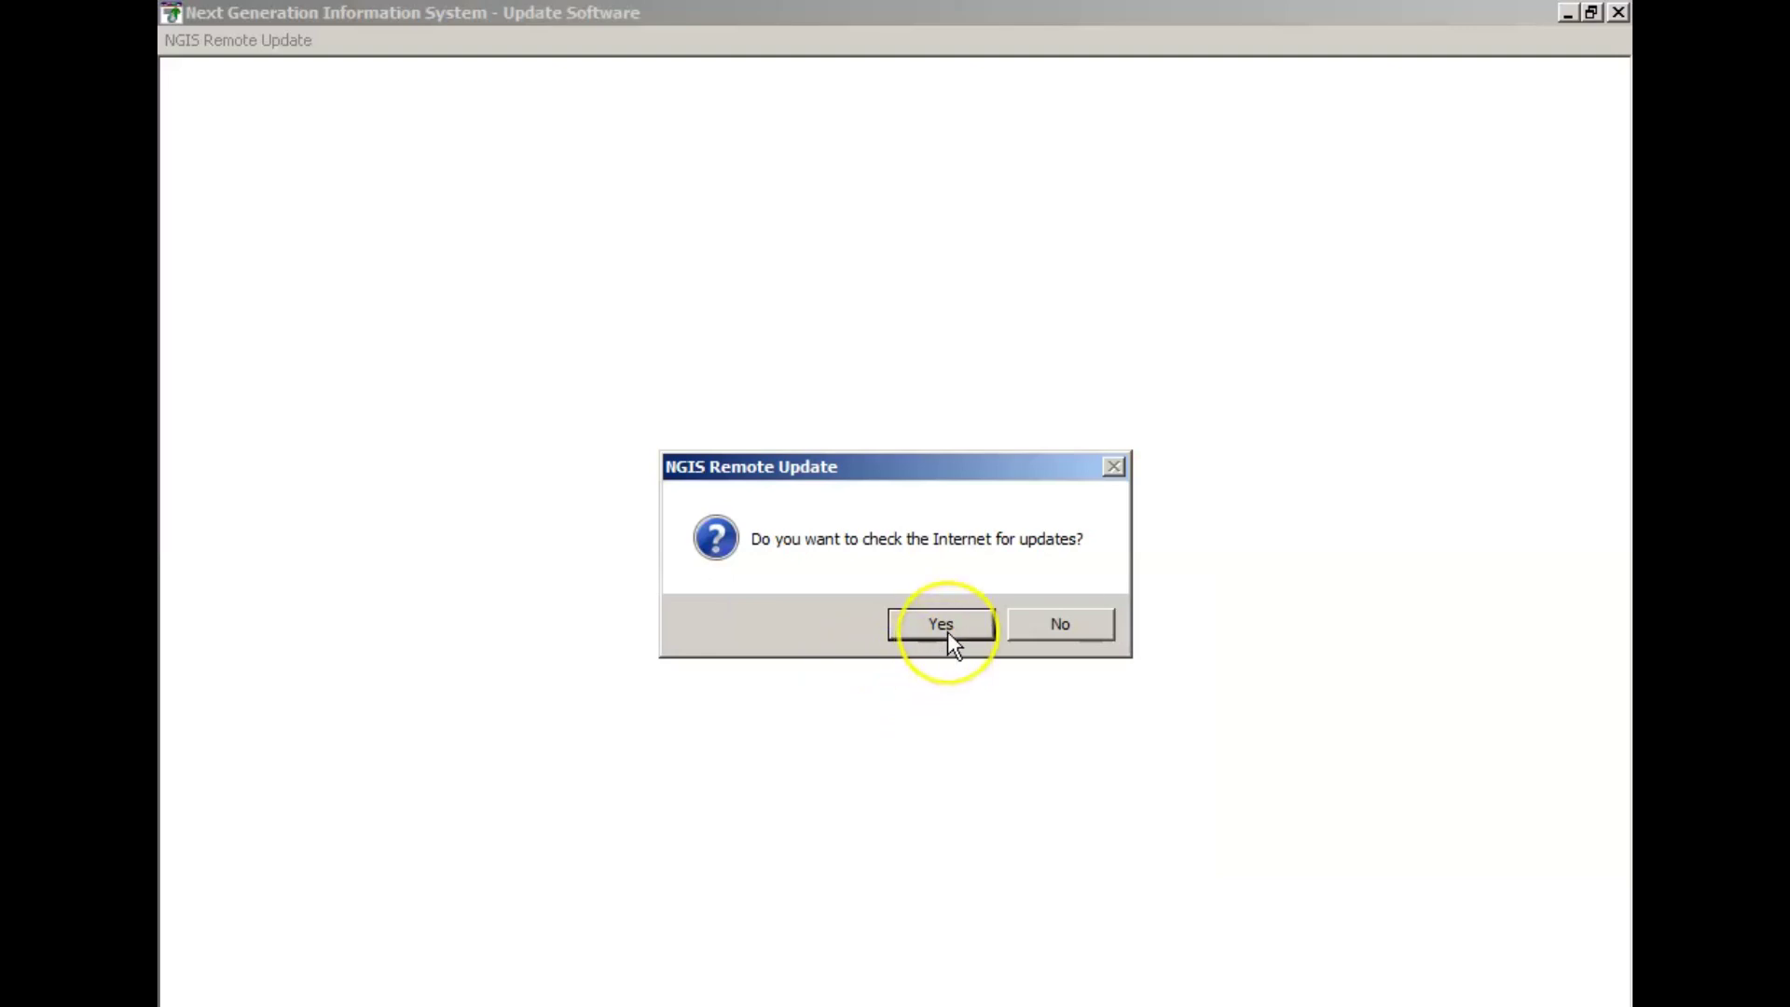
left_click(944, 627)
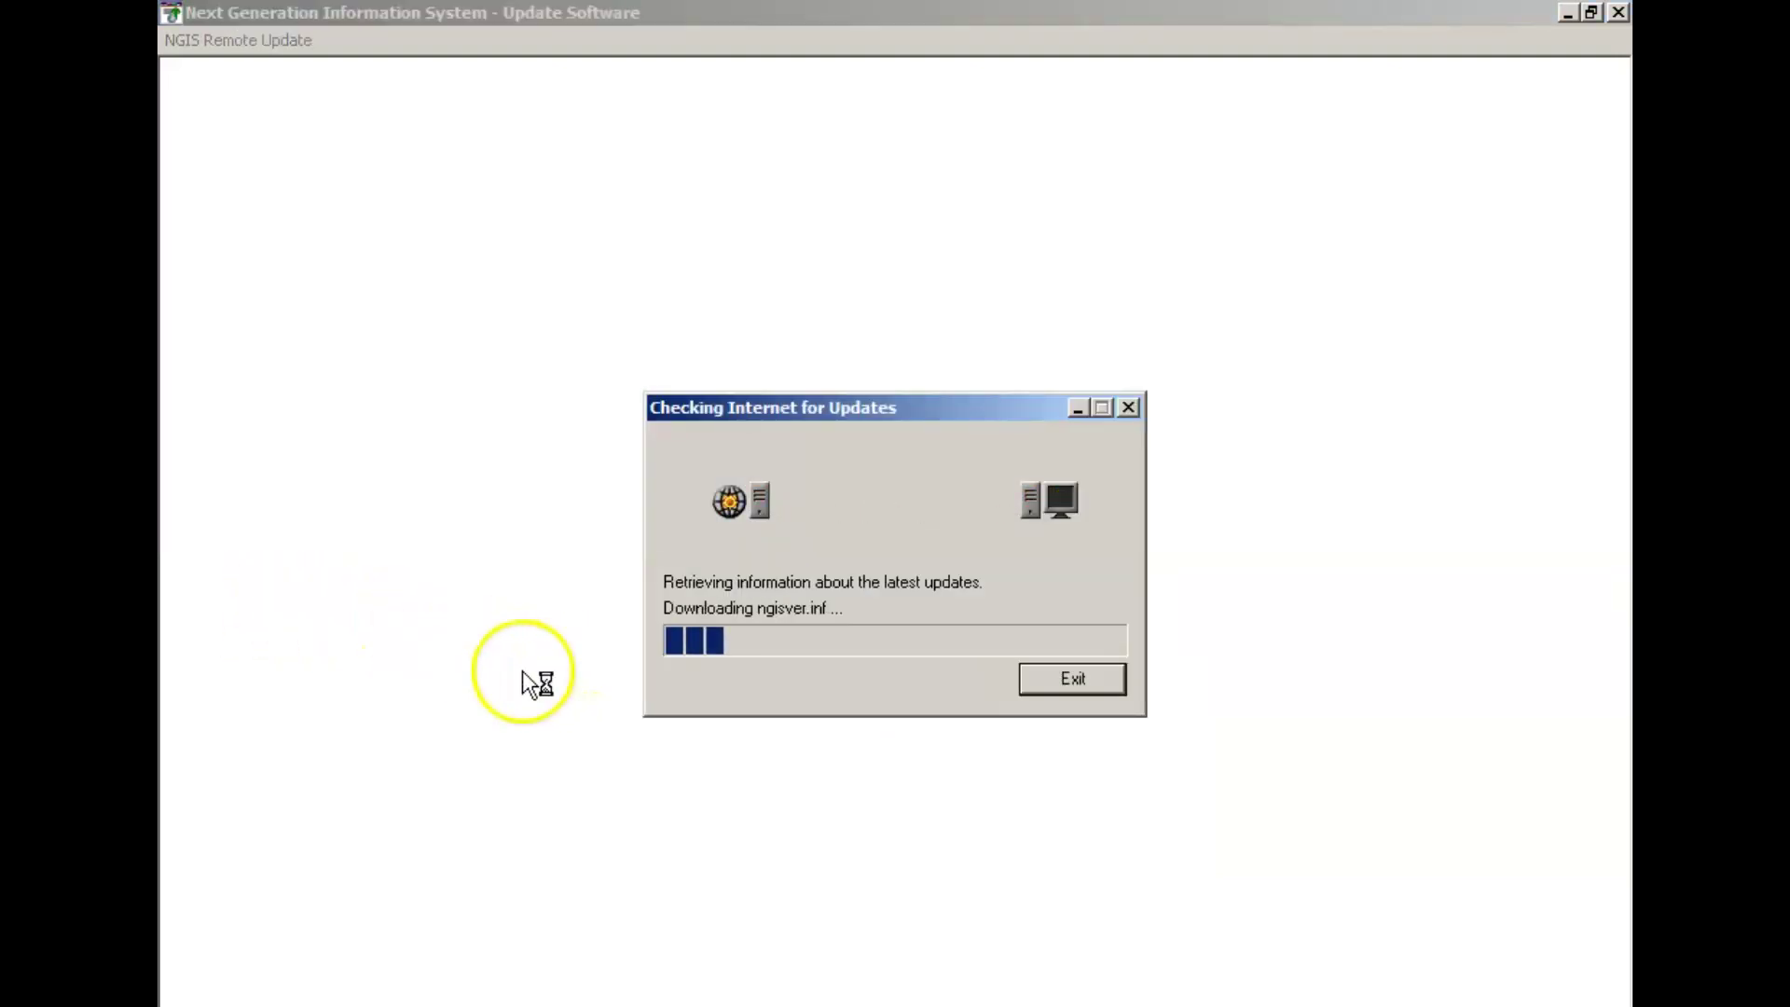
left_click(1033, 789)
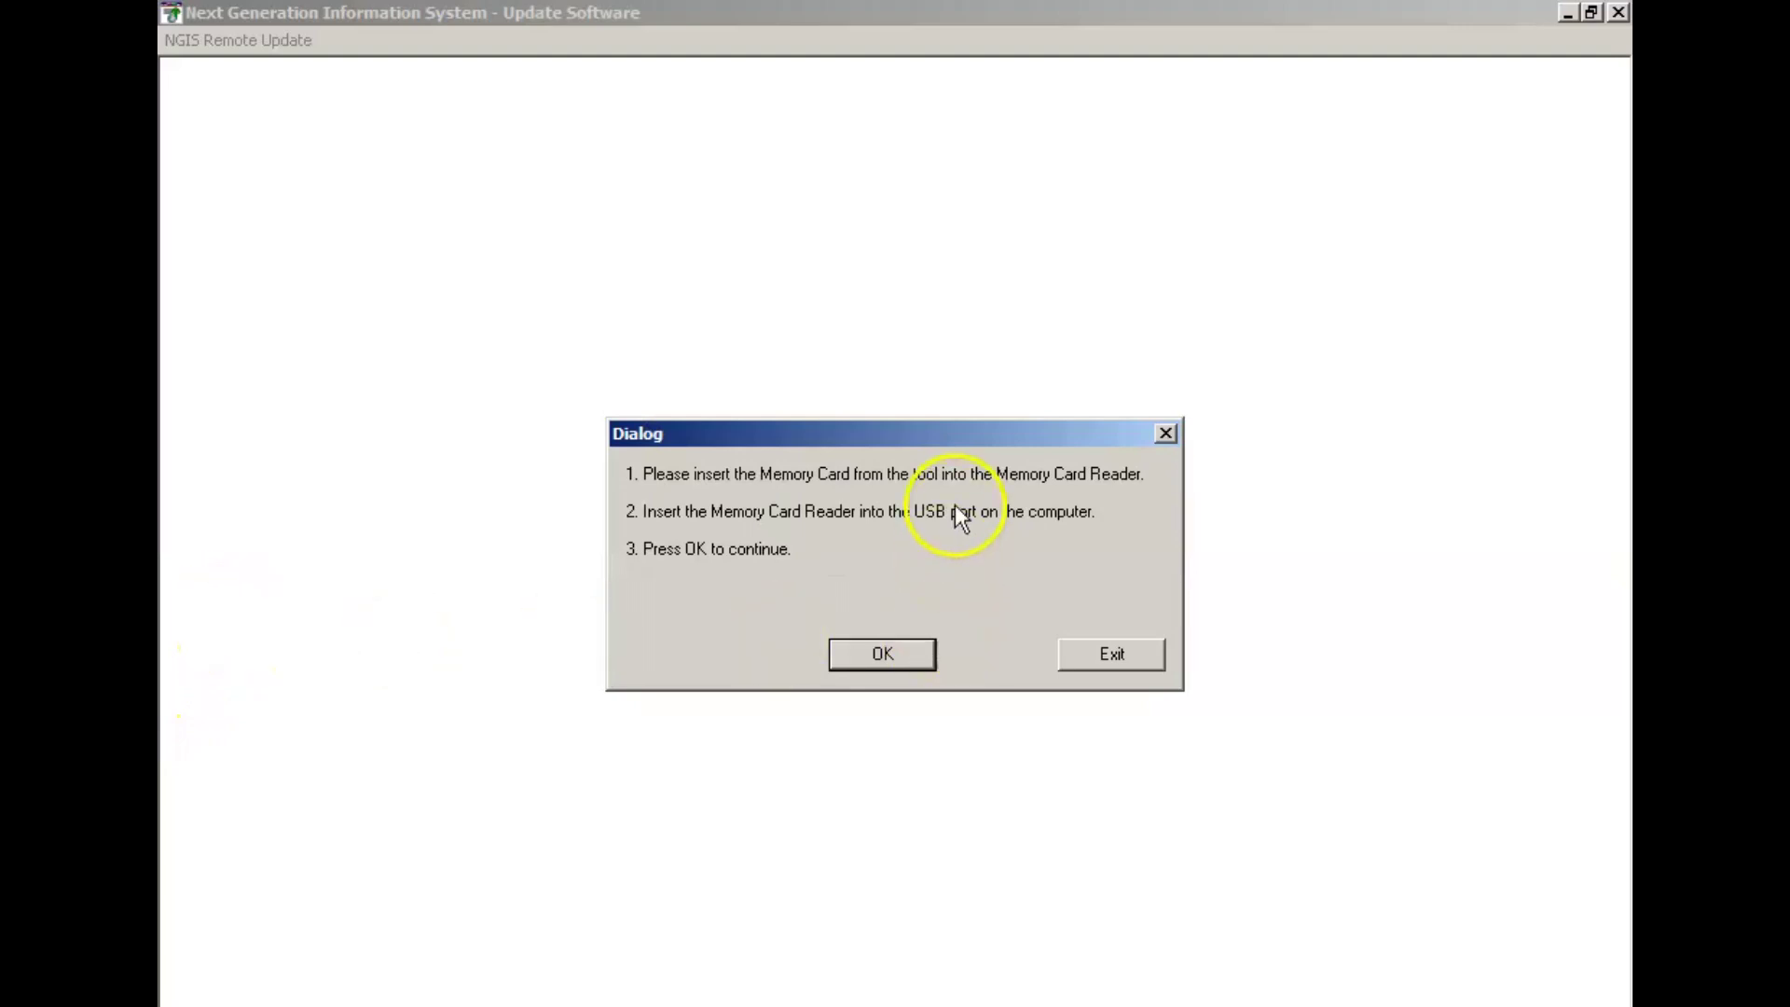
left_click(1118, 665)
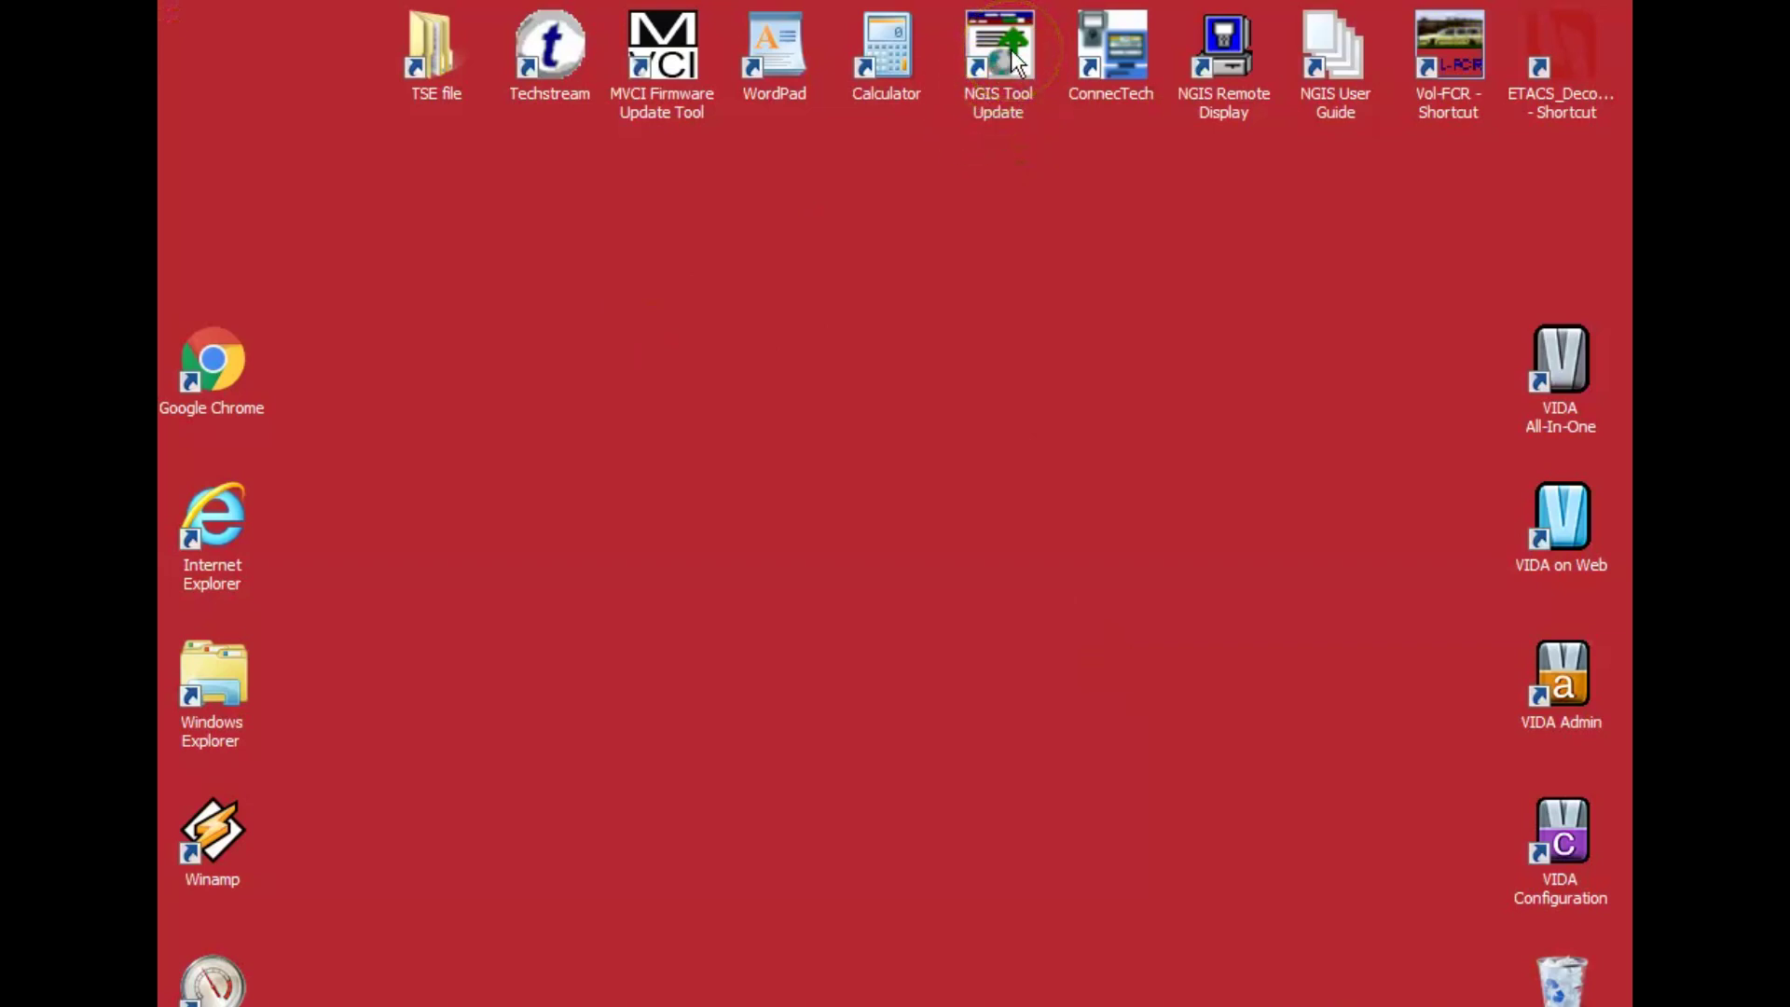
Launch ConnecTech from the desktop and acknowledge the Connected to Scan Tool message.
left_click(935, 288)
left_click(1113, 53)
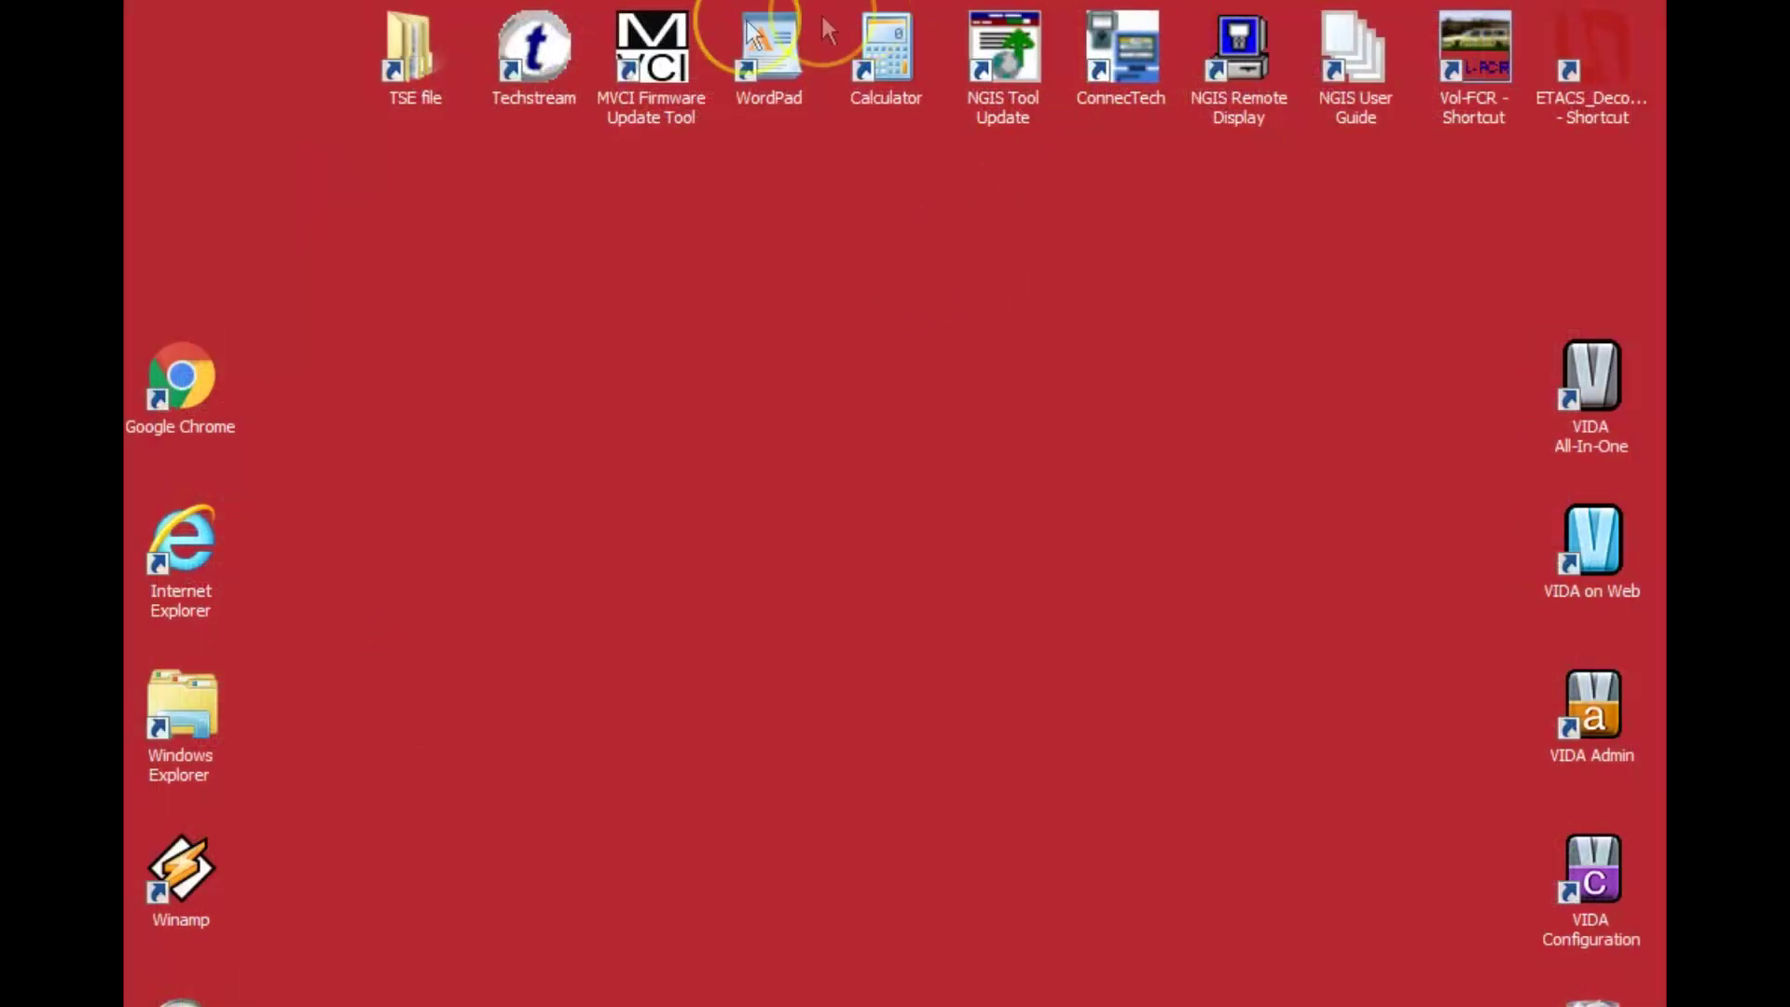
double_click(1110, 53)
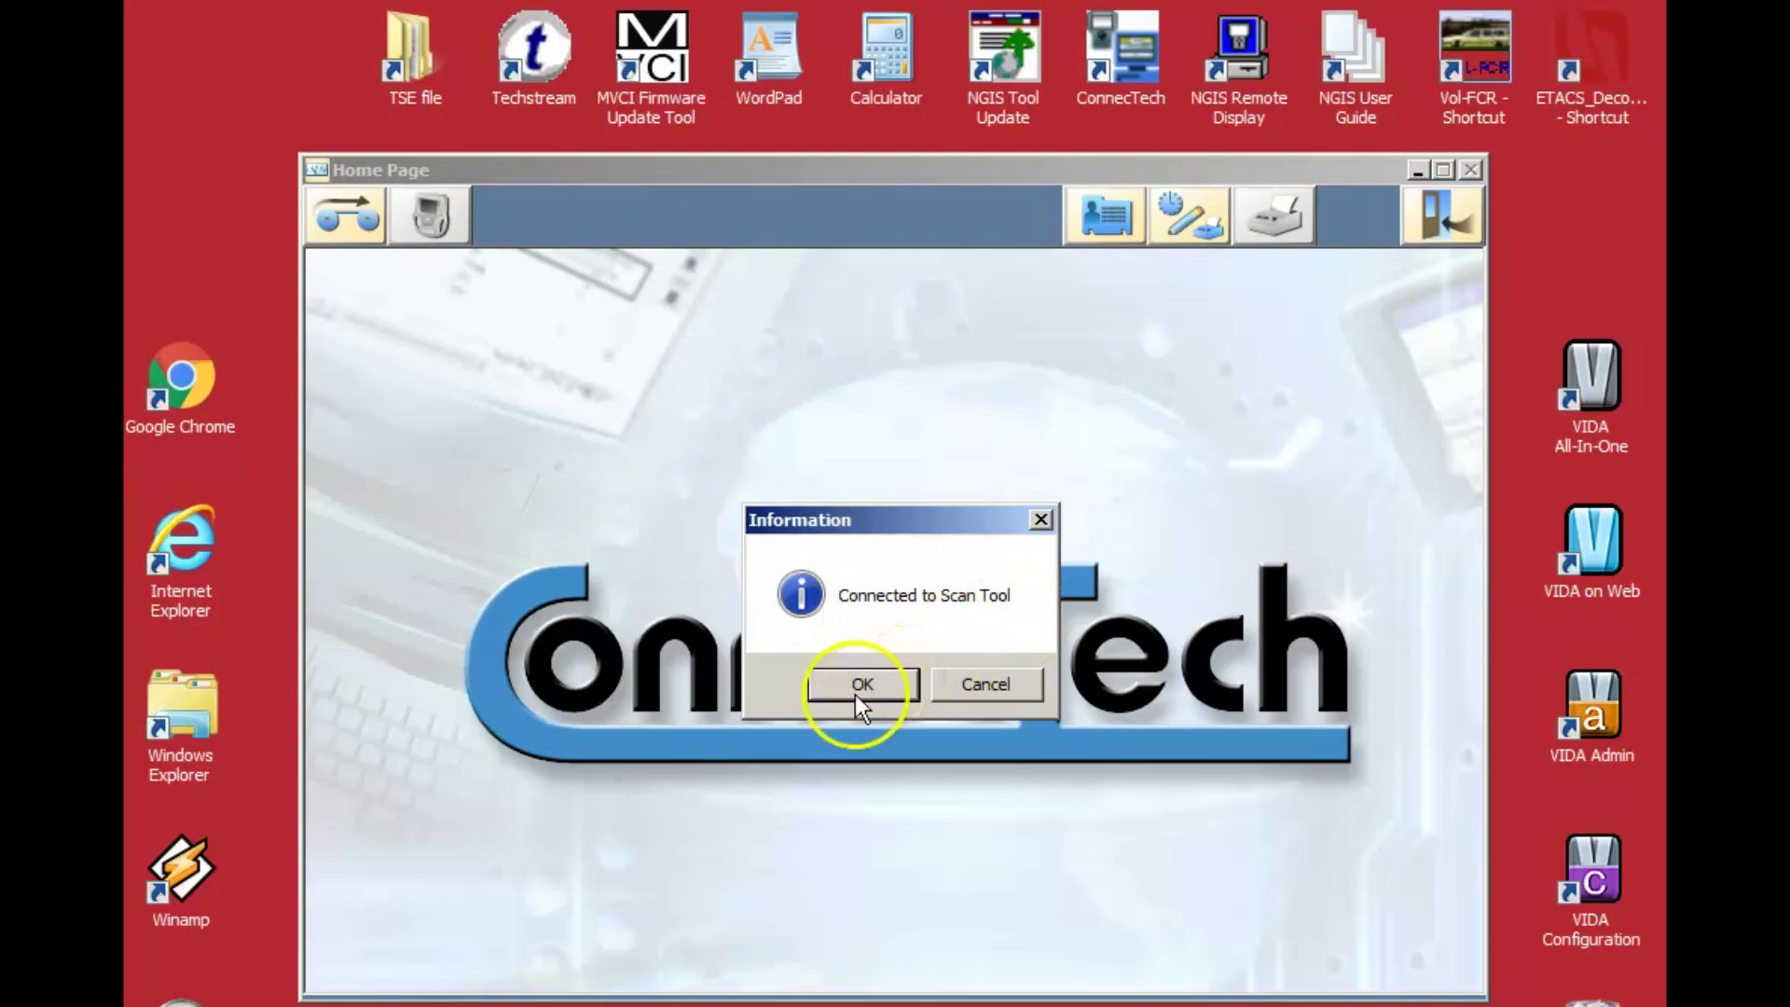
left_click(862, 687)
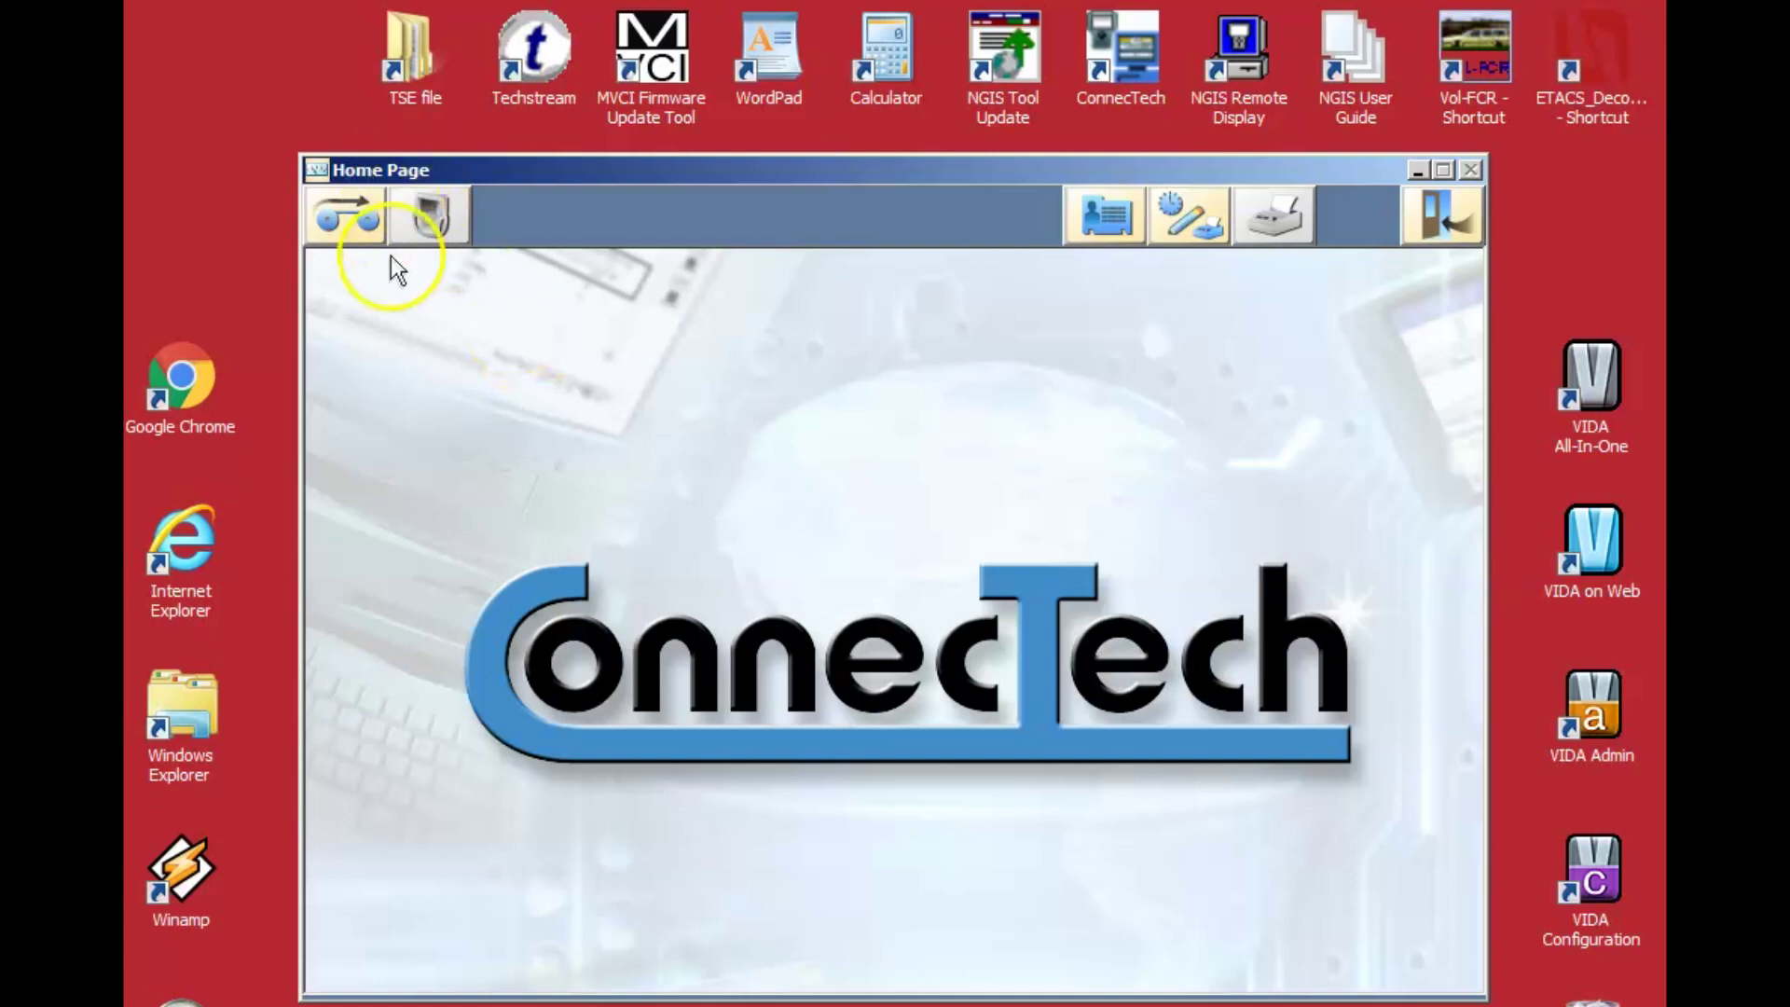
Load the Sample 3 recording through PC PLAYBACK and start it playing.
left_click(330, 205)
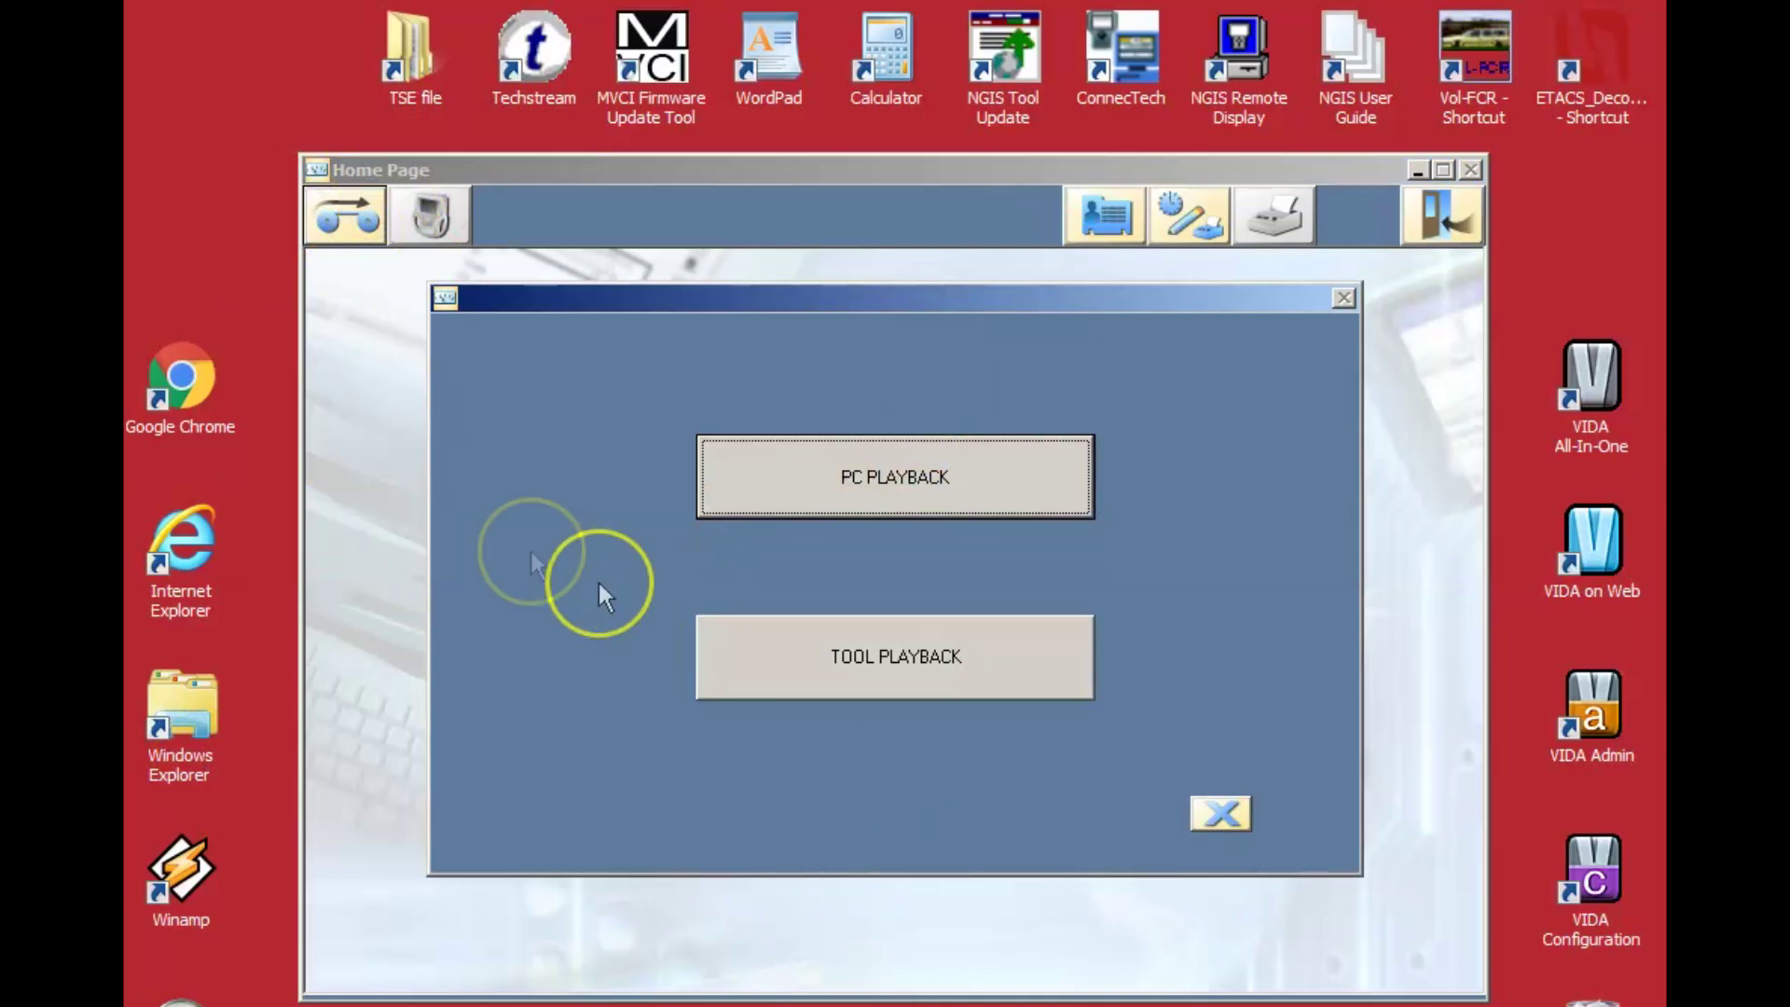
left_click(852, 502)
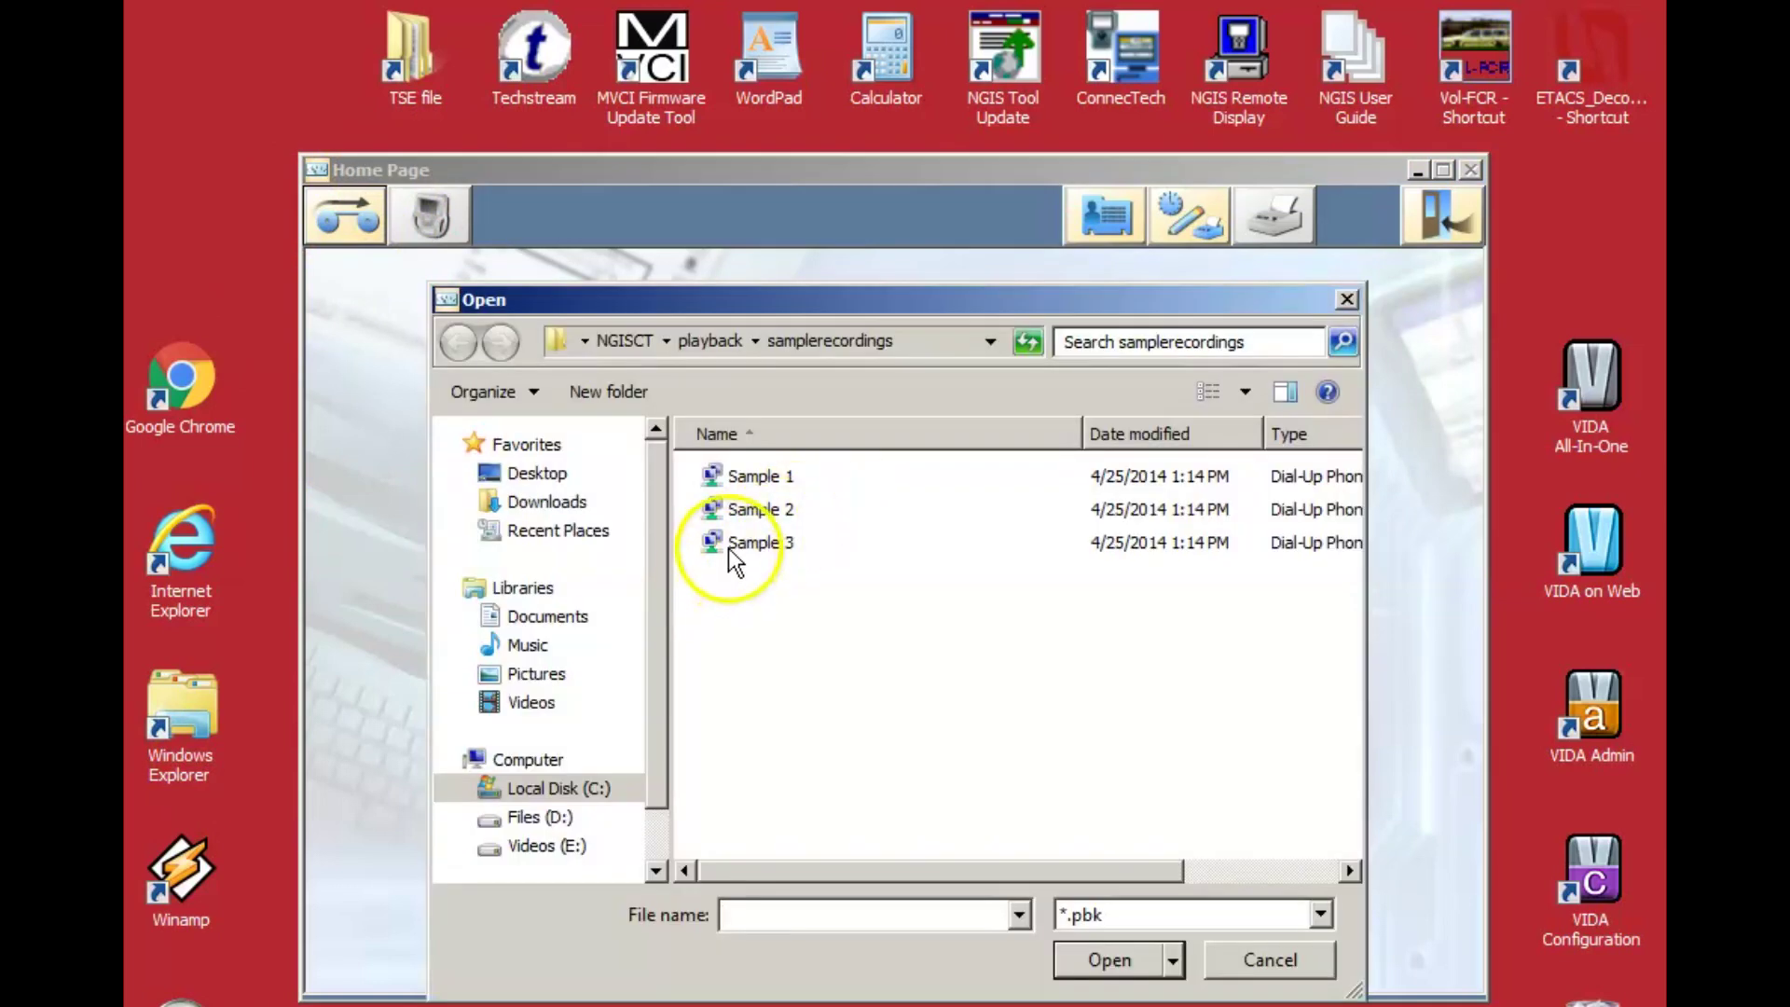
double_click(729, 547)
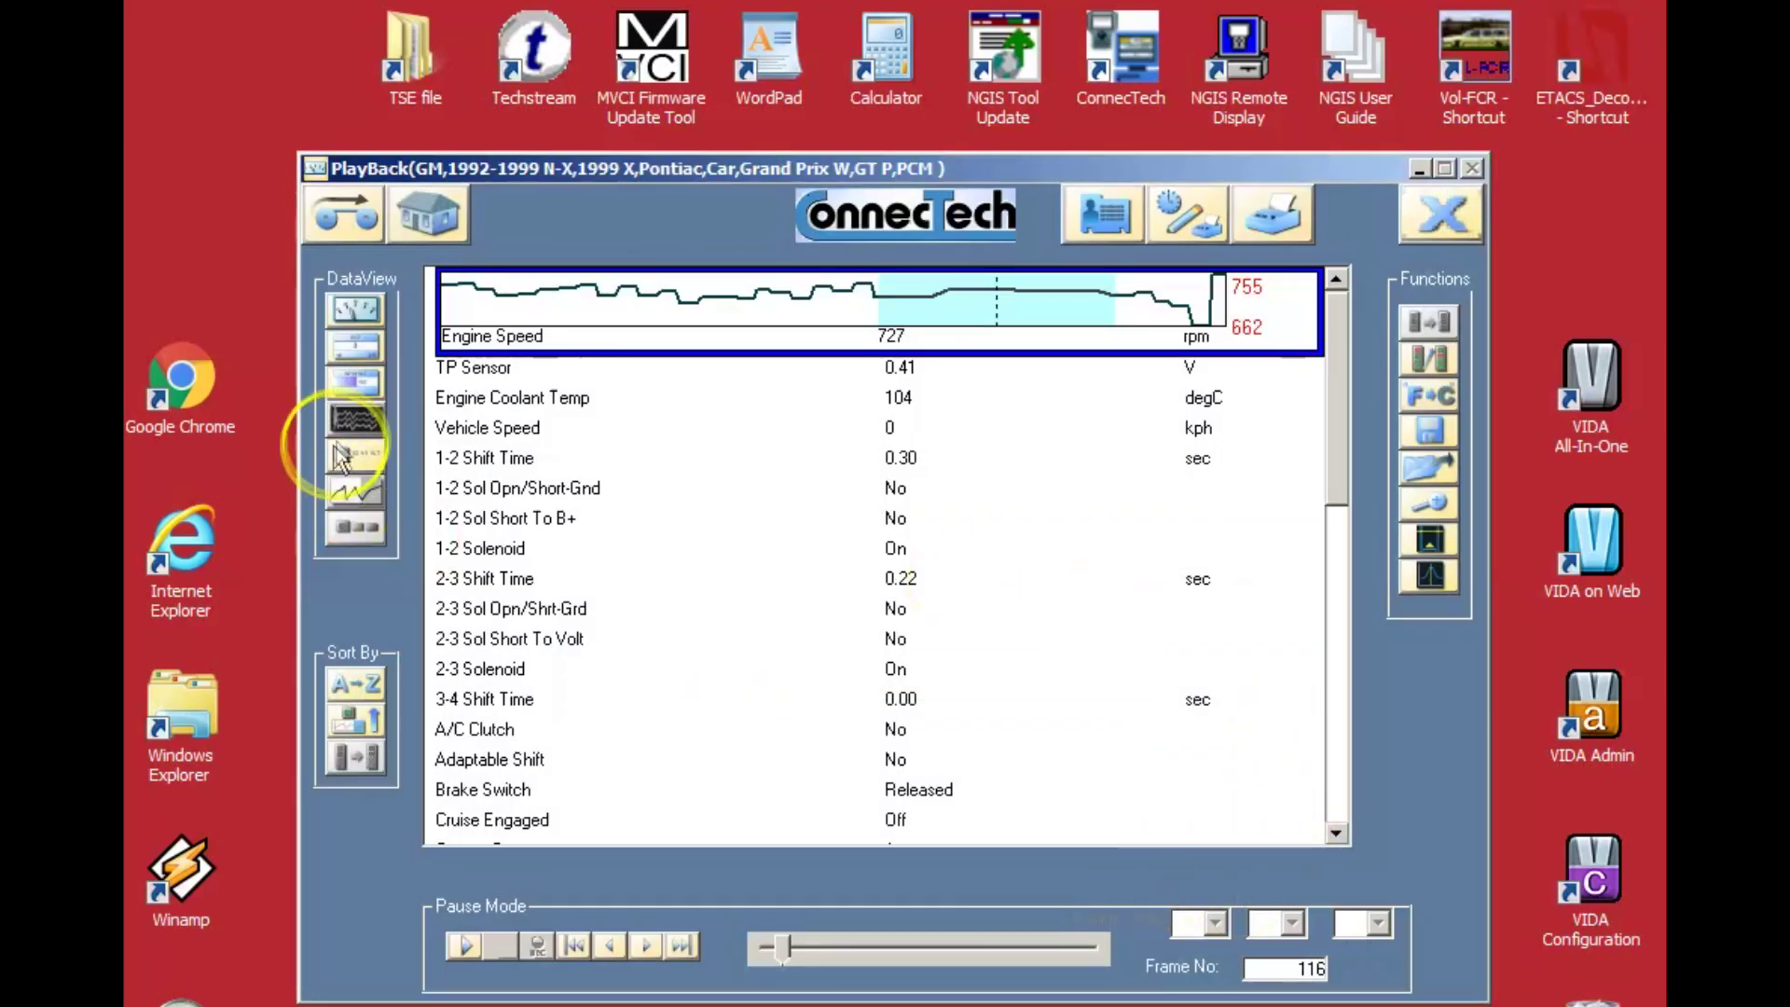
left_click(467, 946)
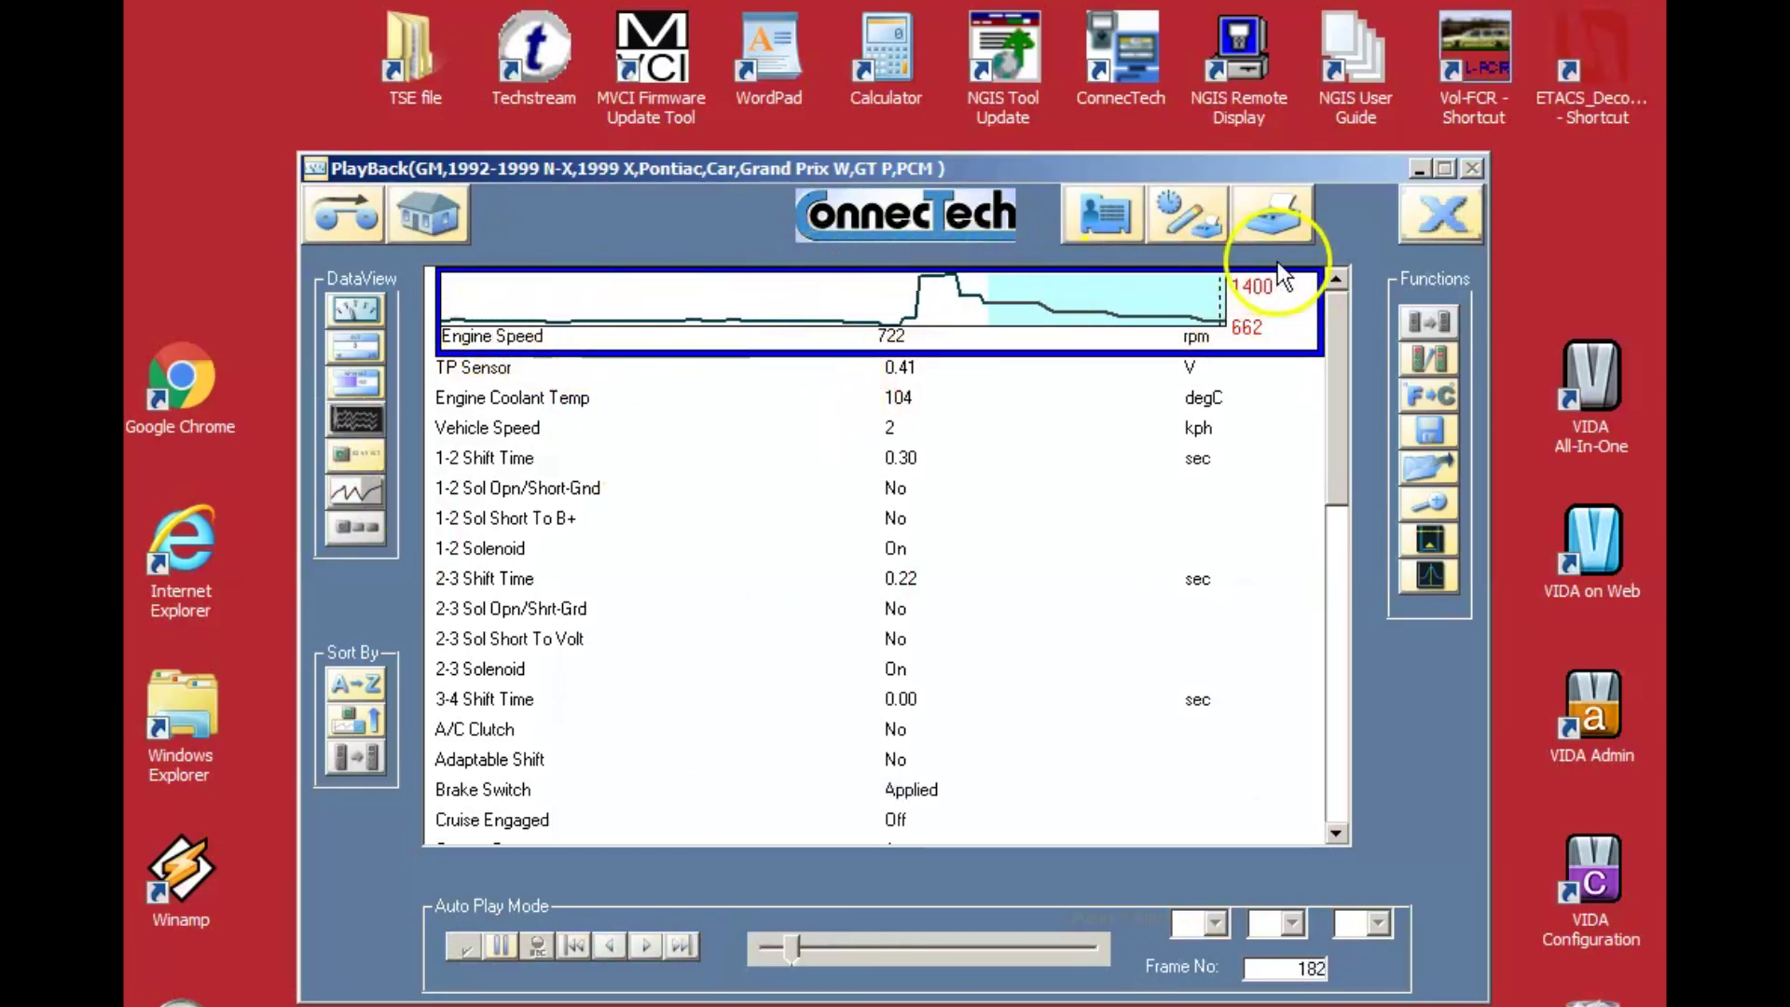
Cycle Engine Speed through dial gauge, digital, bar graph, list-only and trend graph views.
left_click(353, 311)
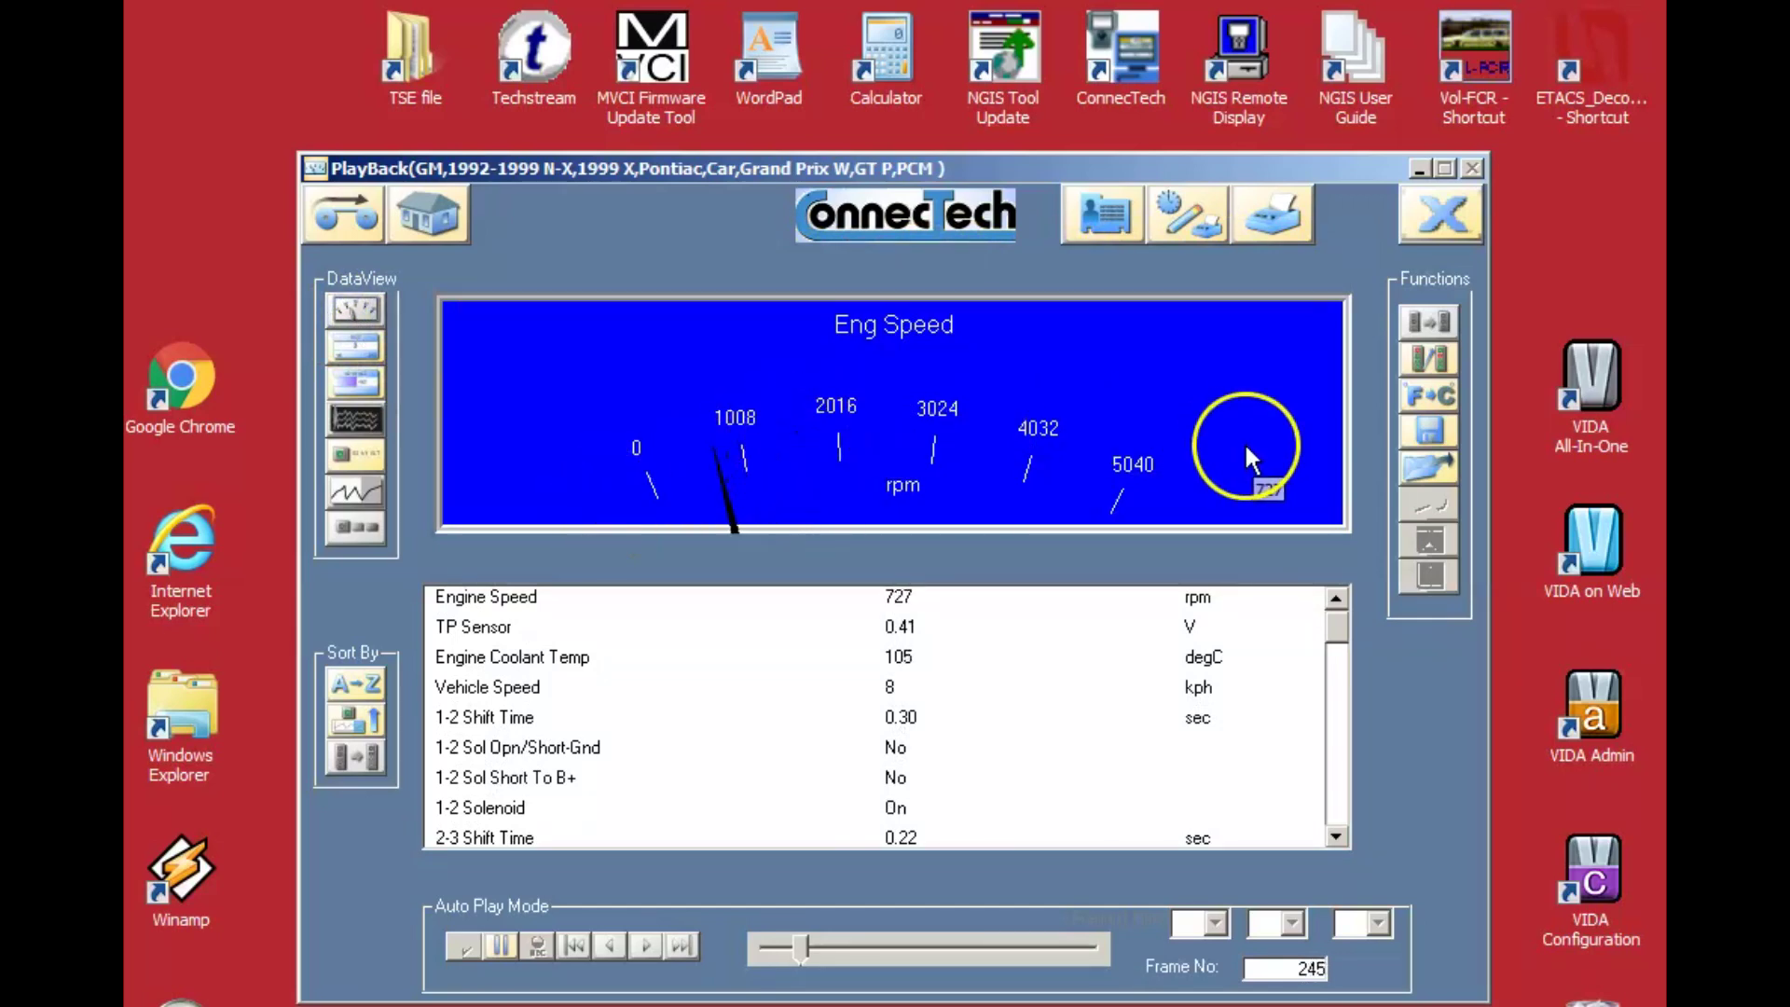
left_click(345, 309)
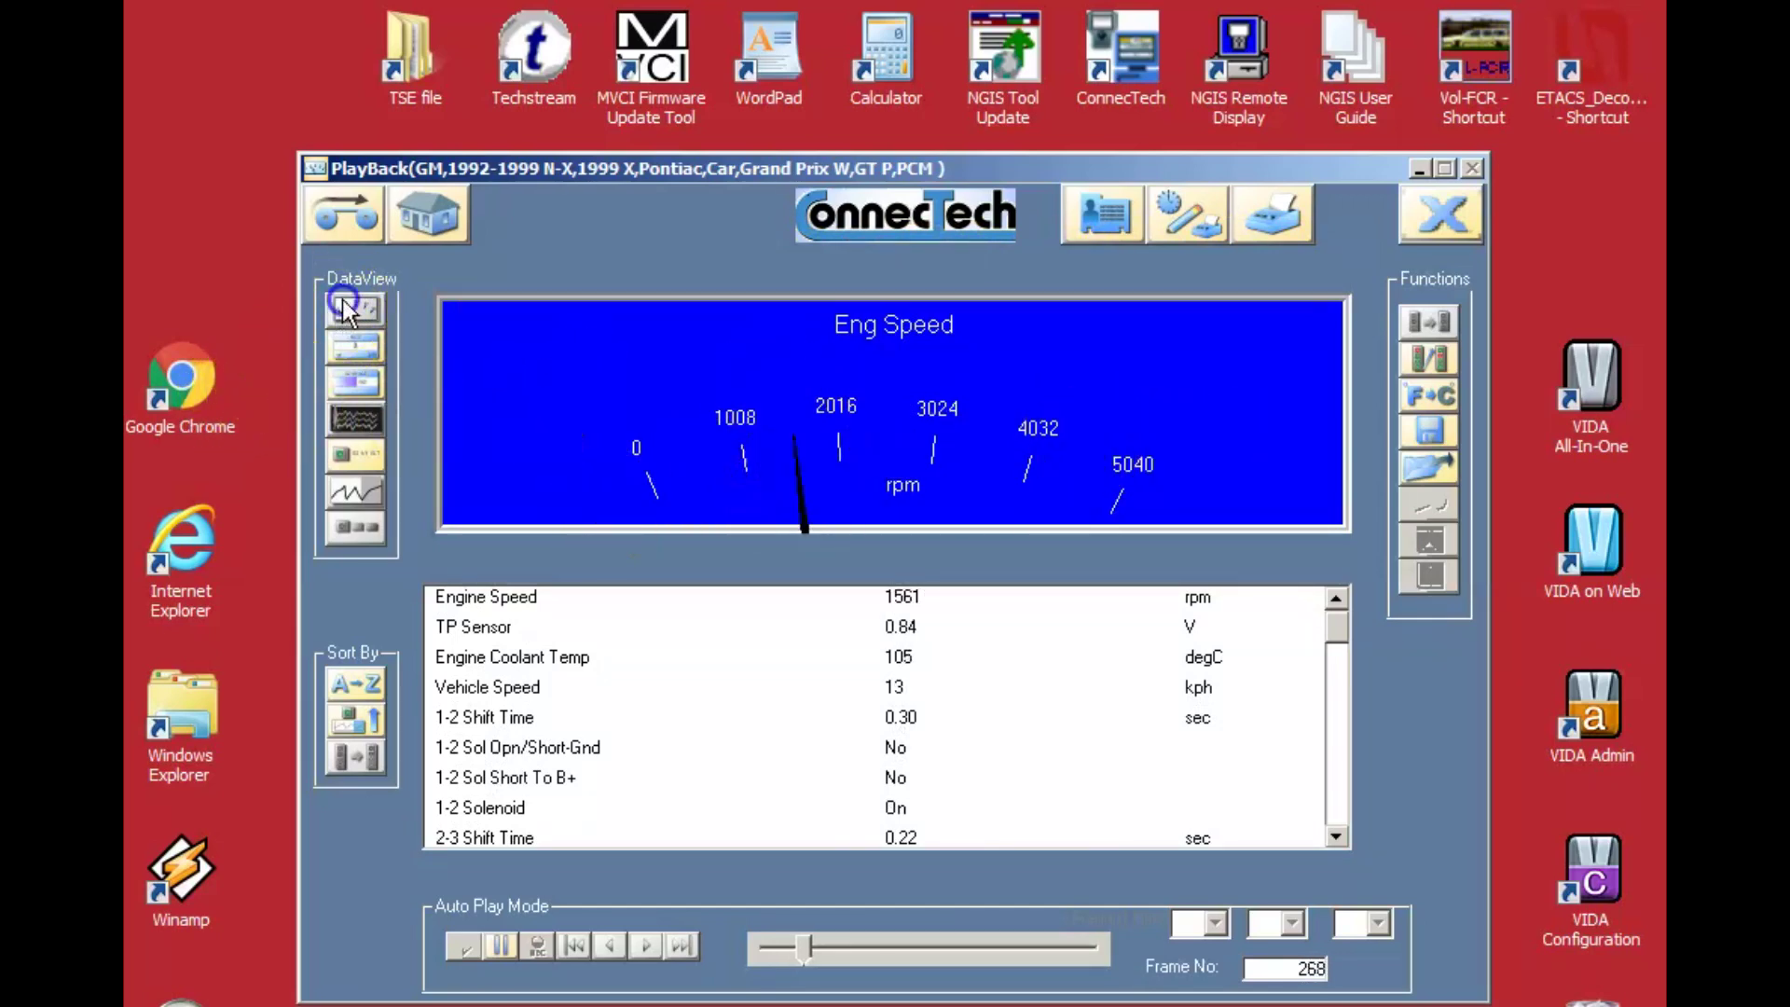
left_click(361, 350)
left_click(352, 382)
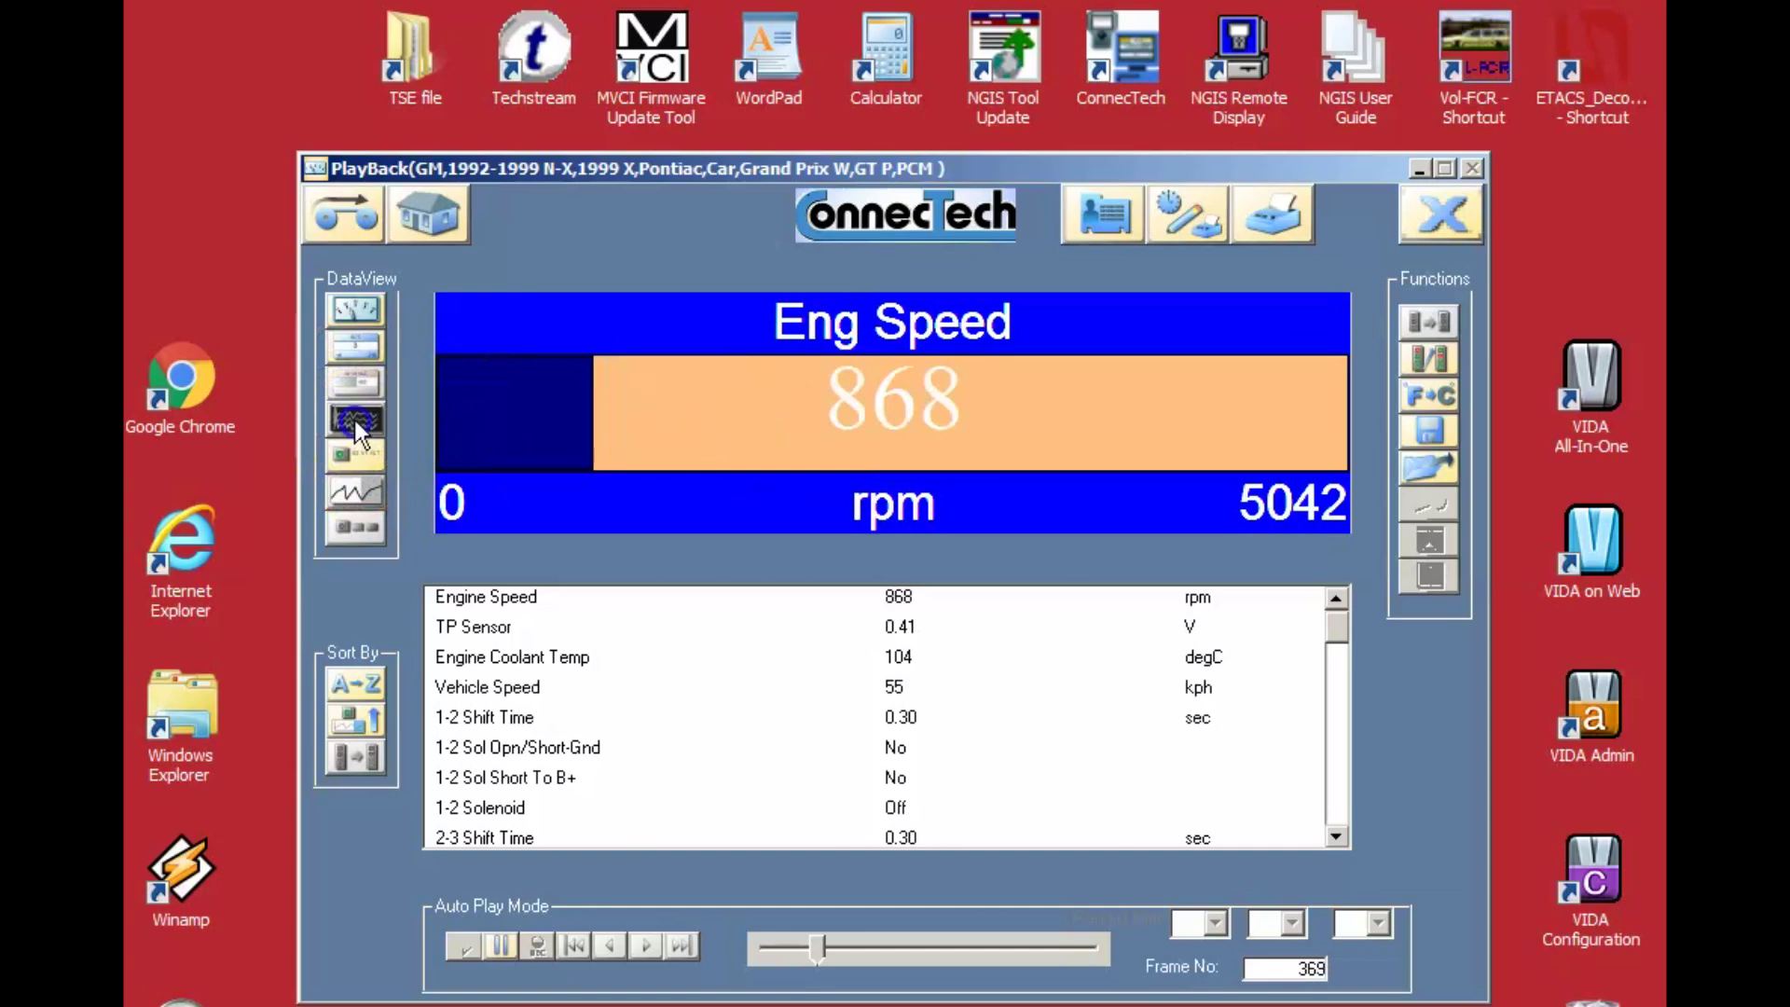
left_click(360, 454)
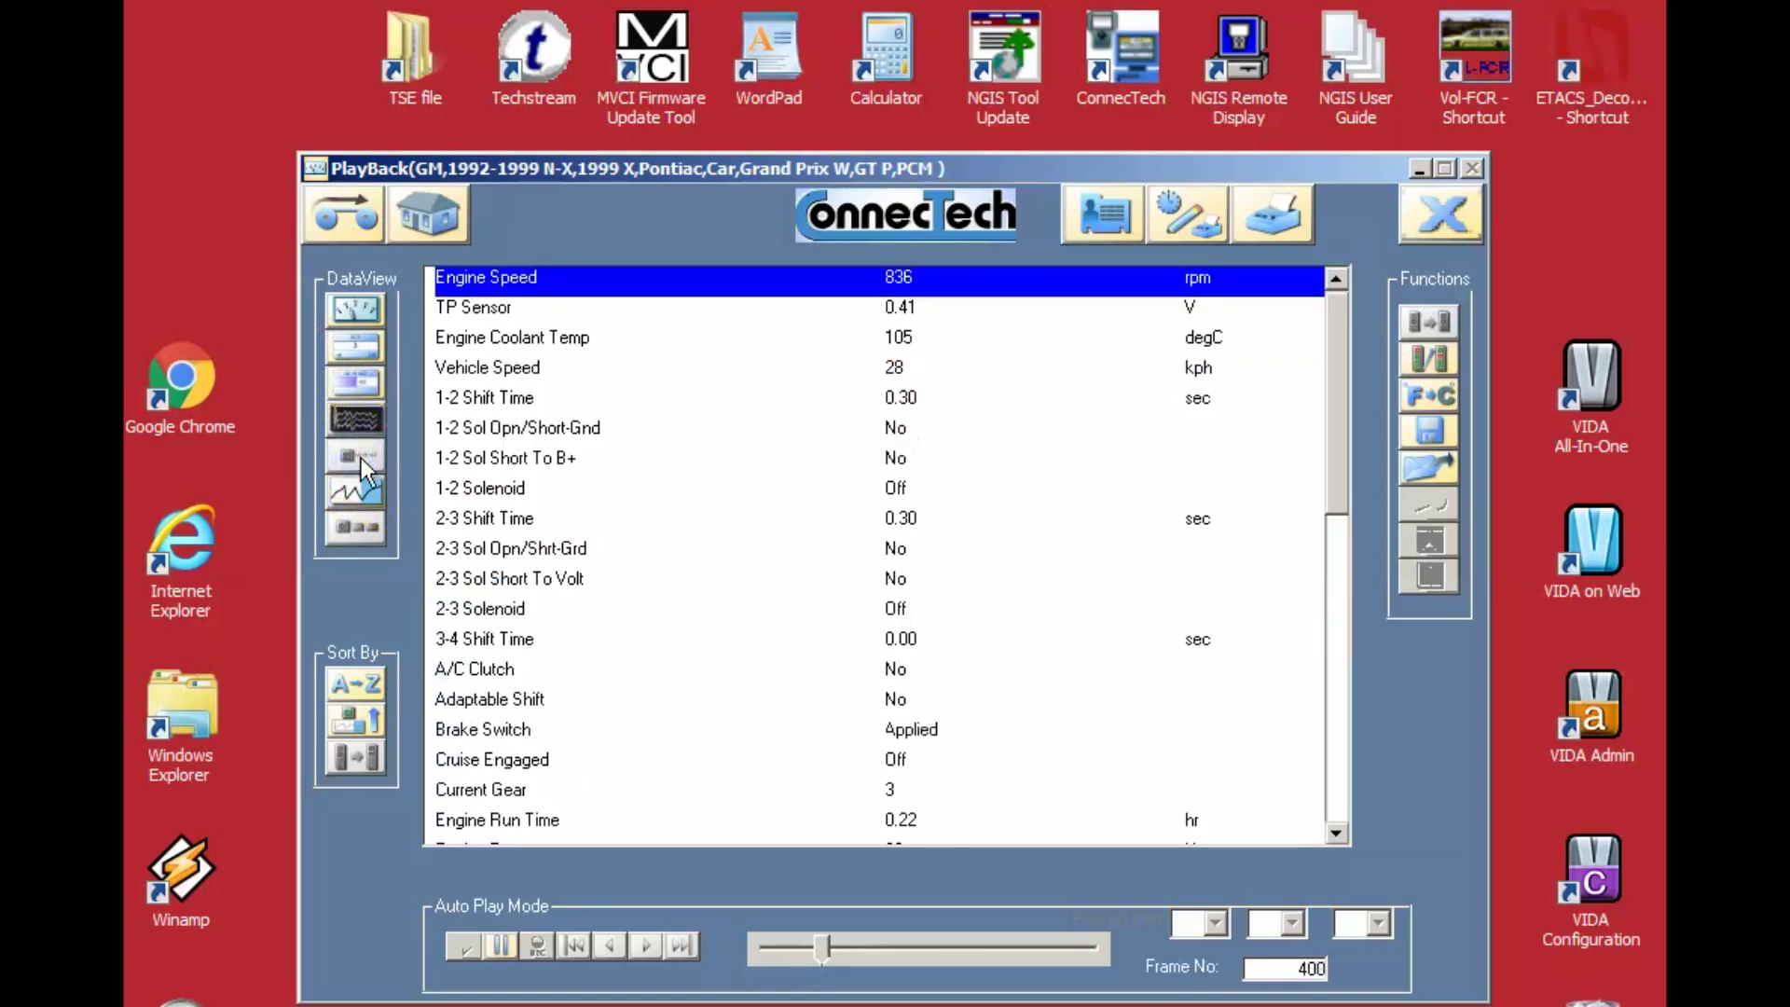
left_click(353, 492)
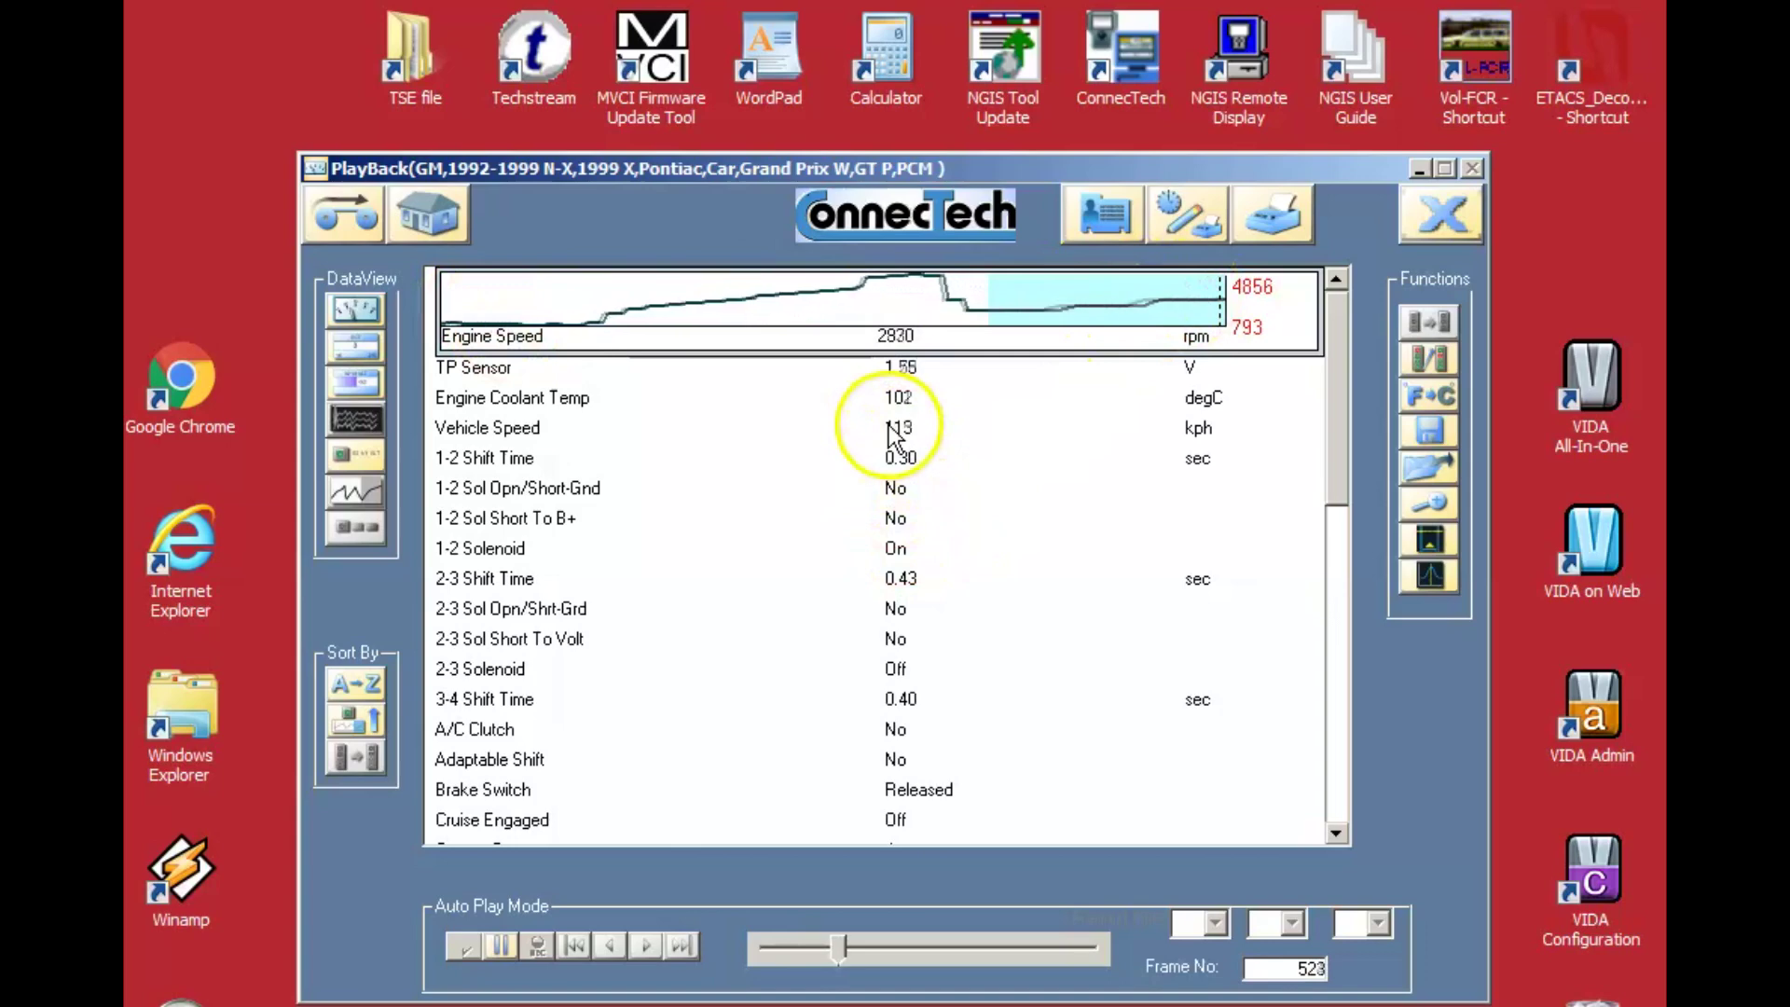
Pick the Vehicle Speed parameter and change the data list's sort order.
left_click(888, 427)
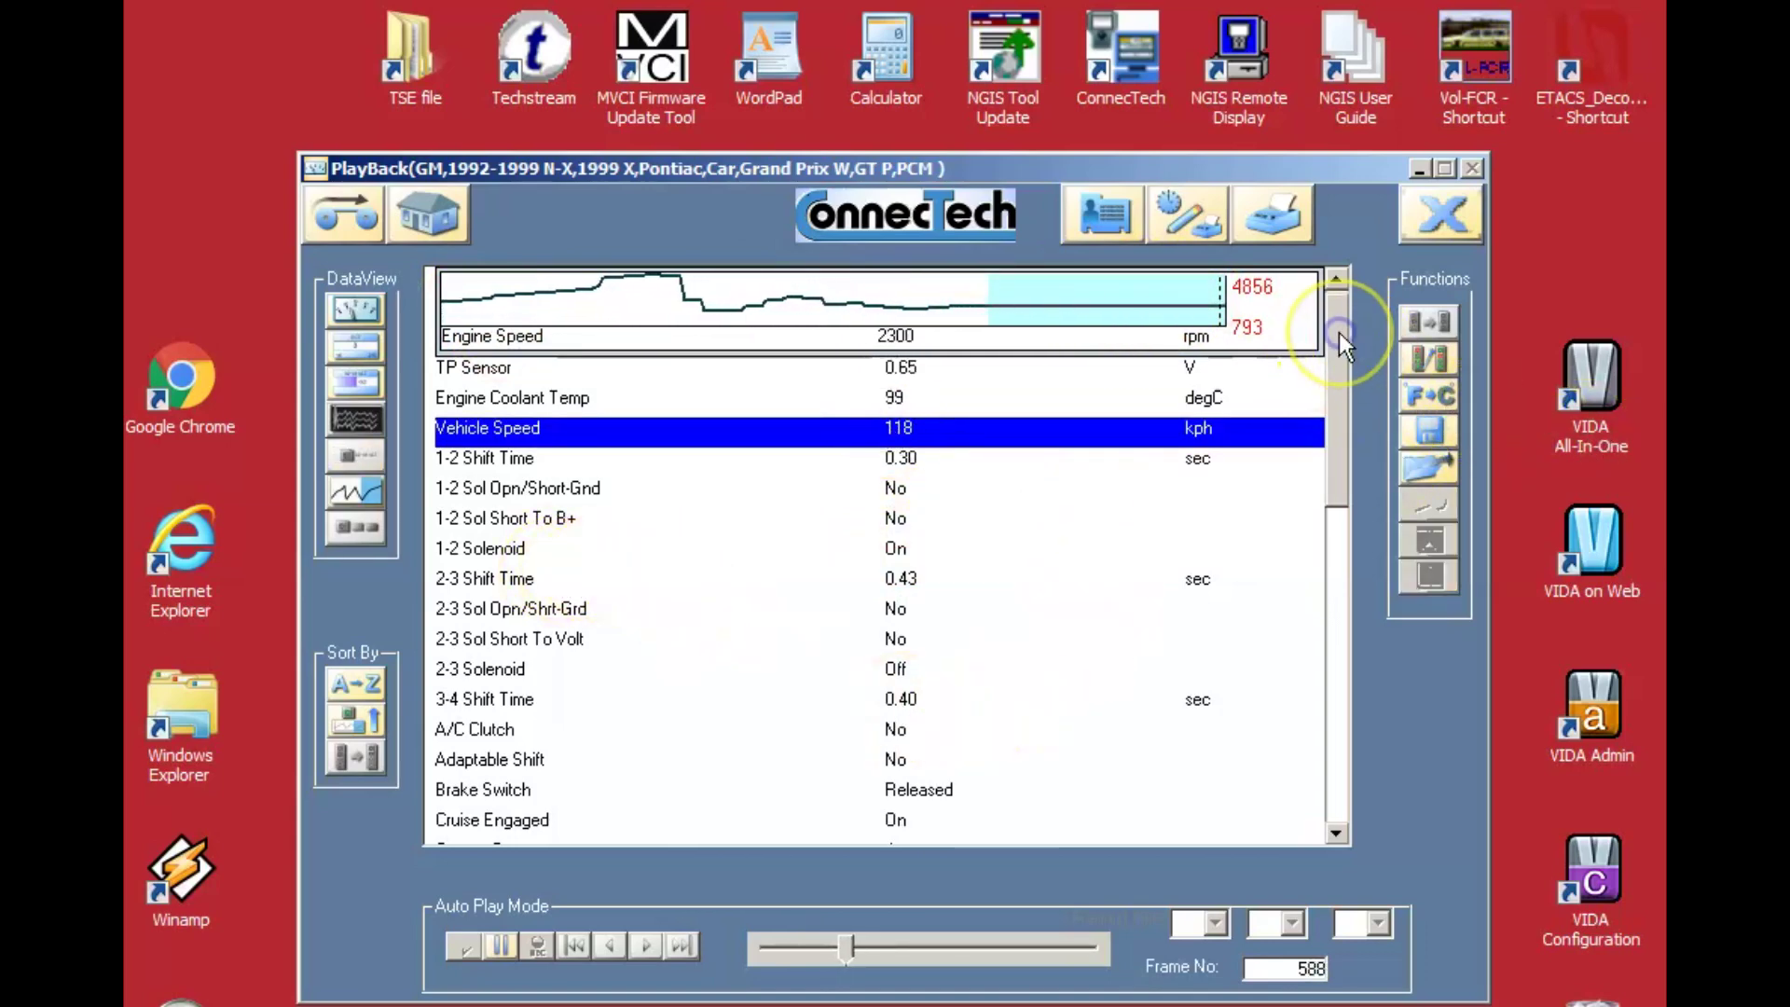
scroll(1380, 634, "down", 10)
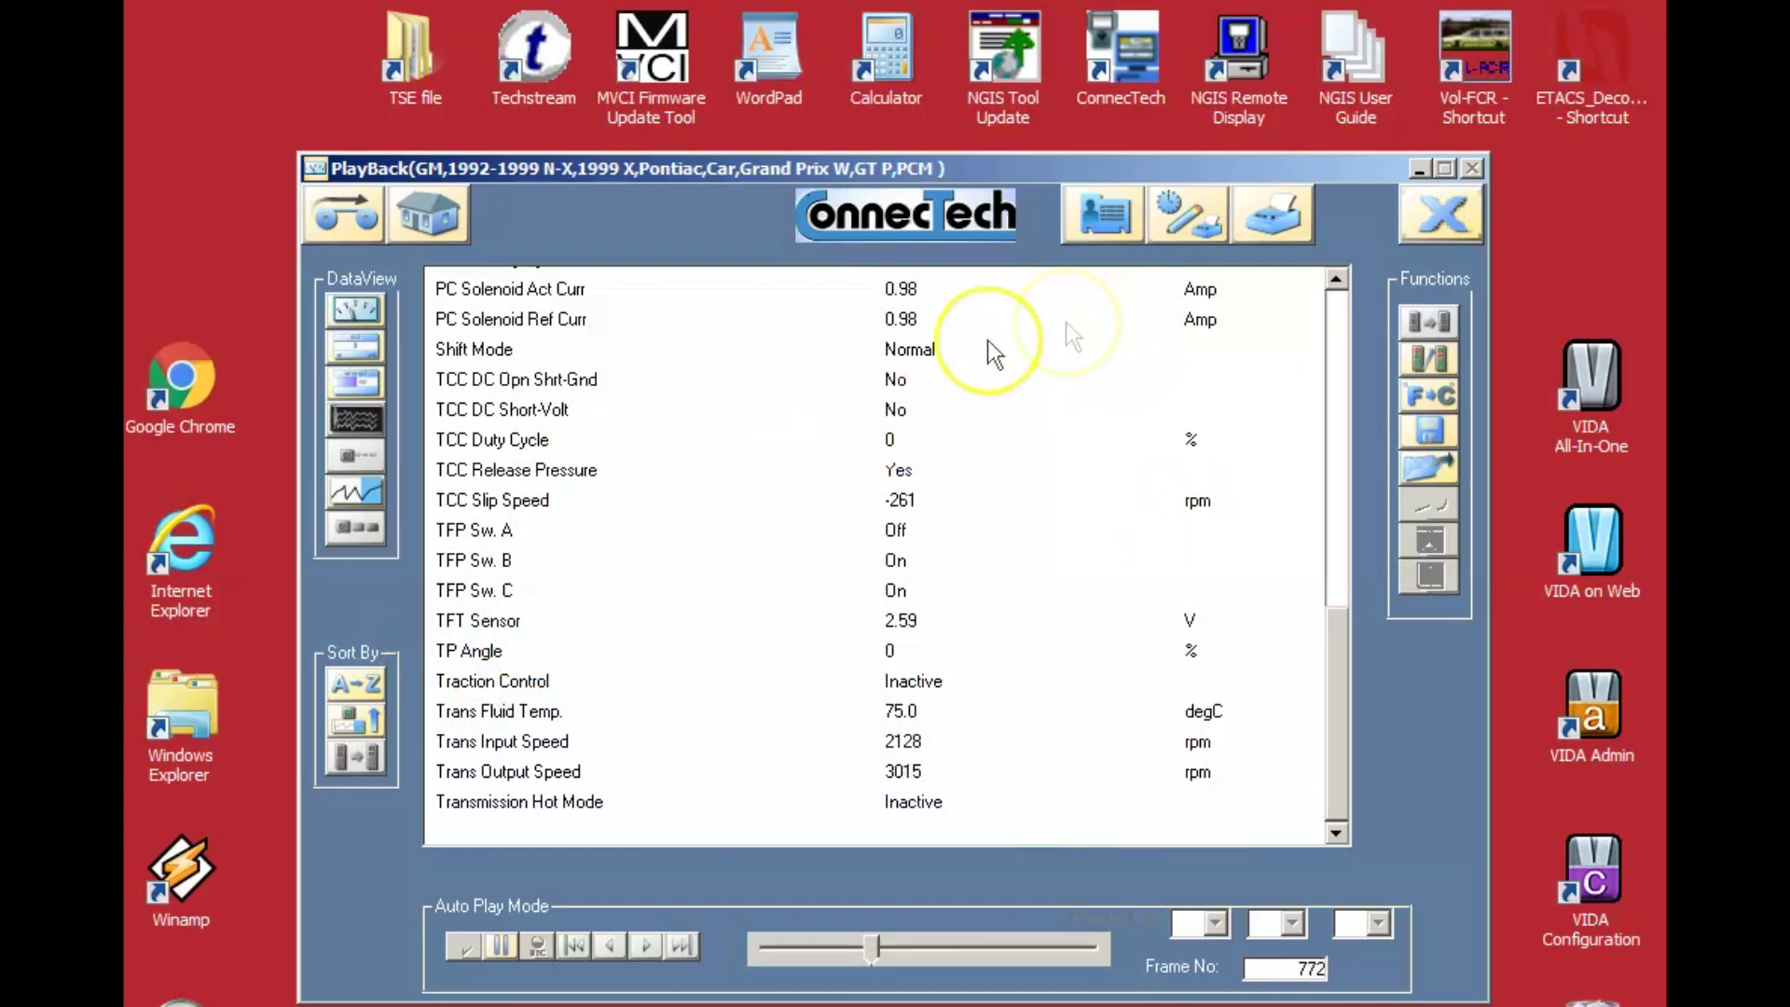
left_click(355, 527)
left_click(350, 687)
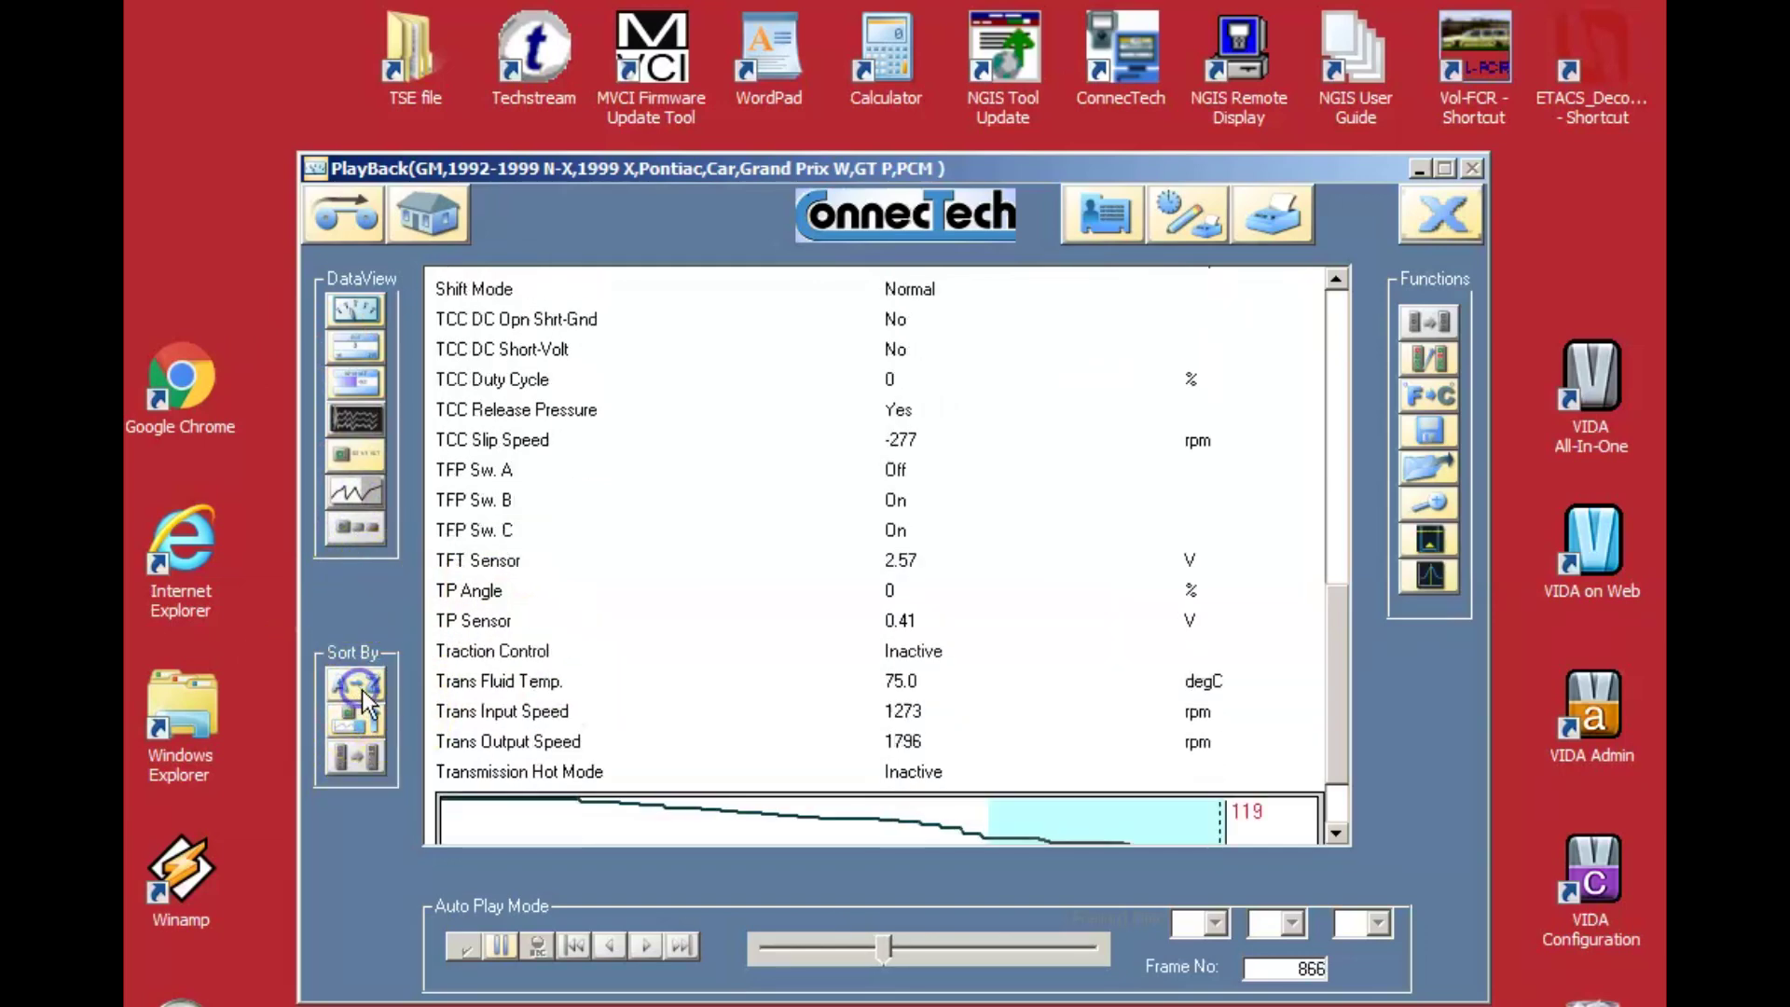
left_click(366, 724)
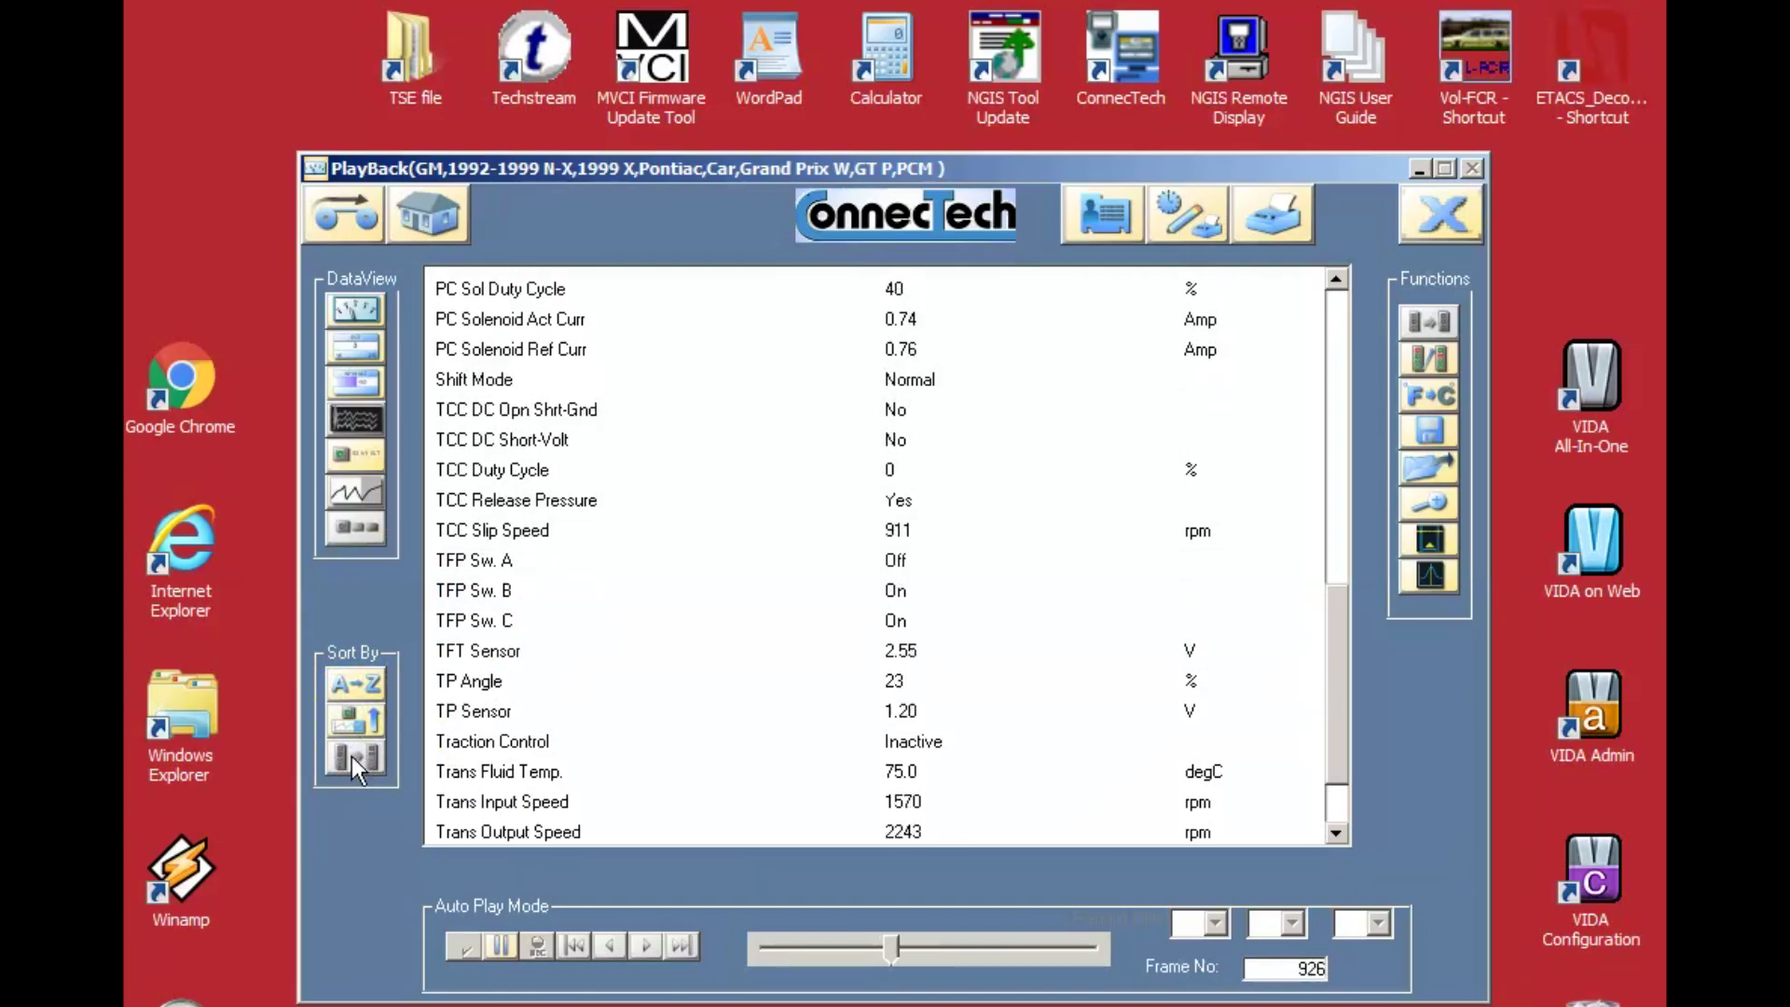
Select PC Sol Duty Cycle, switch to the gauge view, and re-sort the list.
left_click(476, 294)
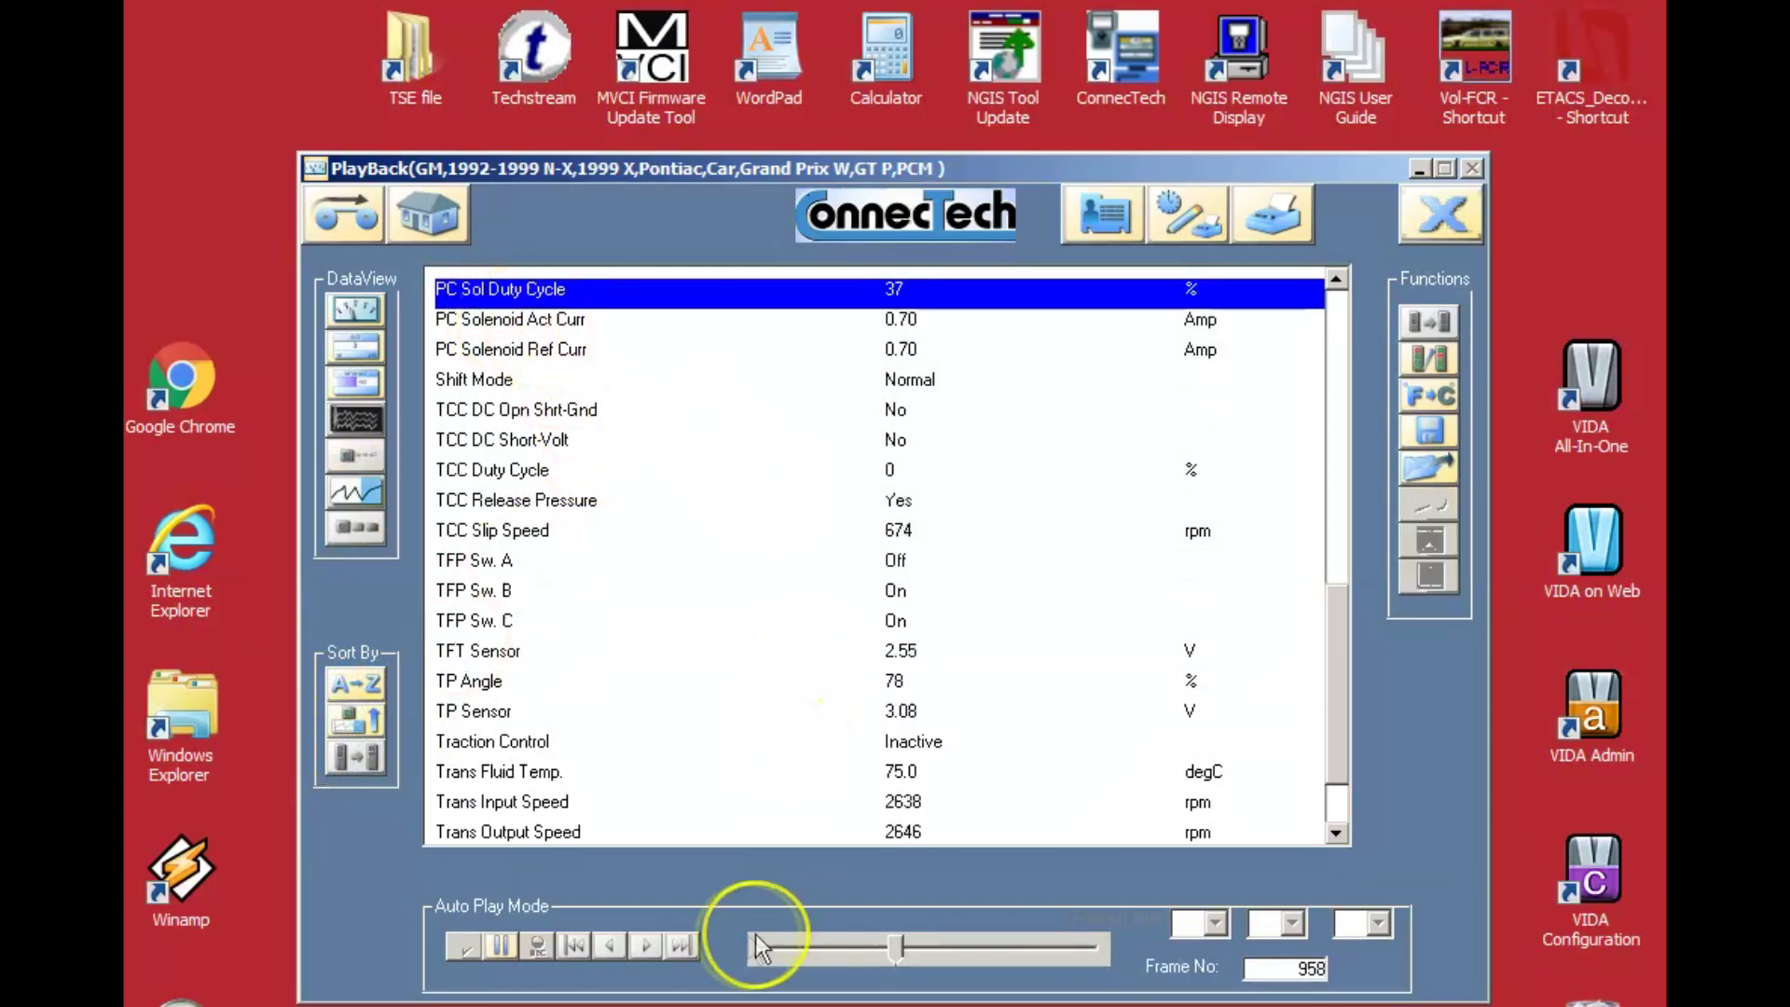
left_click(347, 300)
left_click(820, 476)
left_click(440, 741)
left_click(360, 752)
left_click(902, 620)
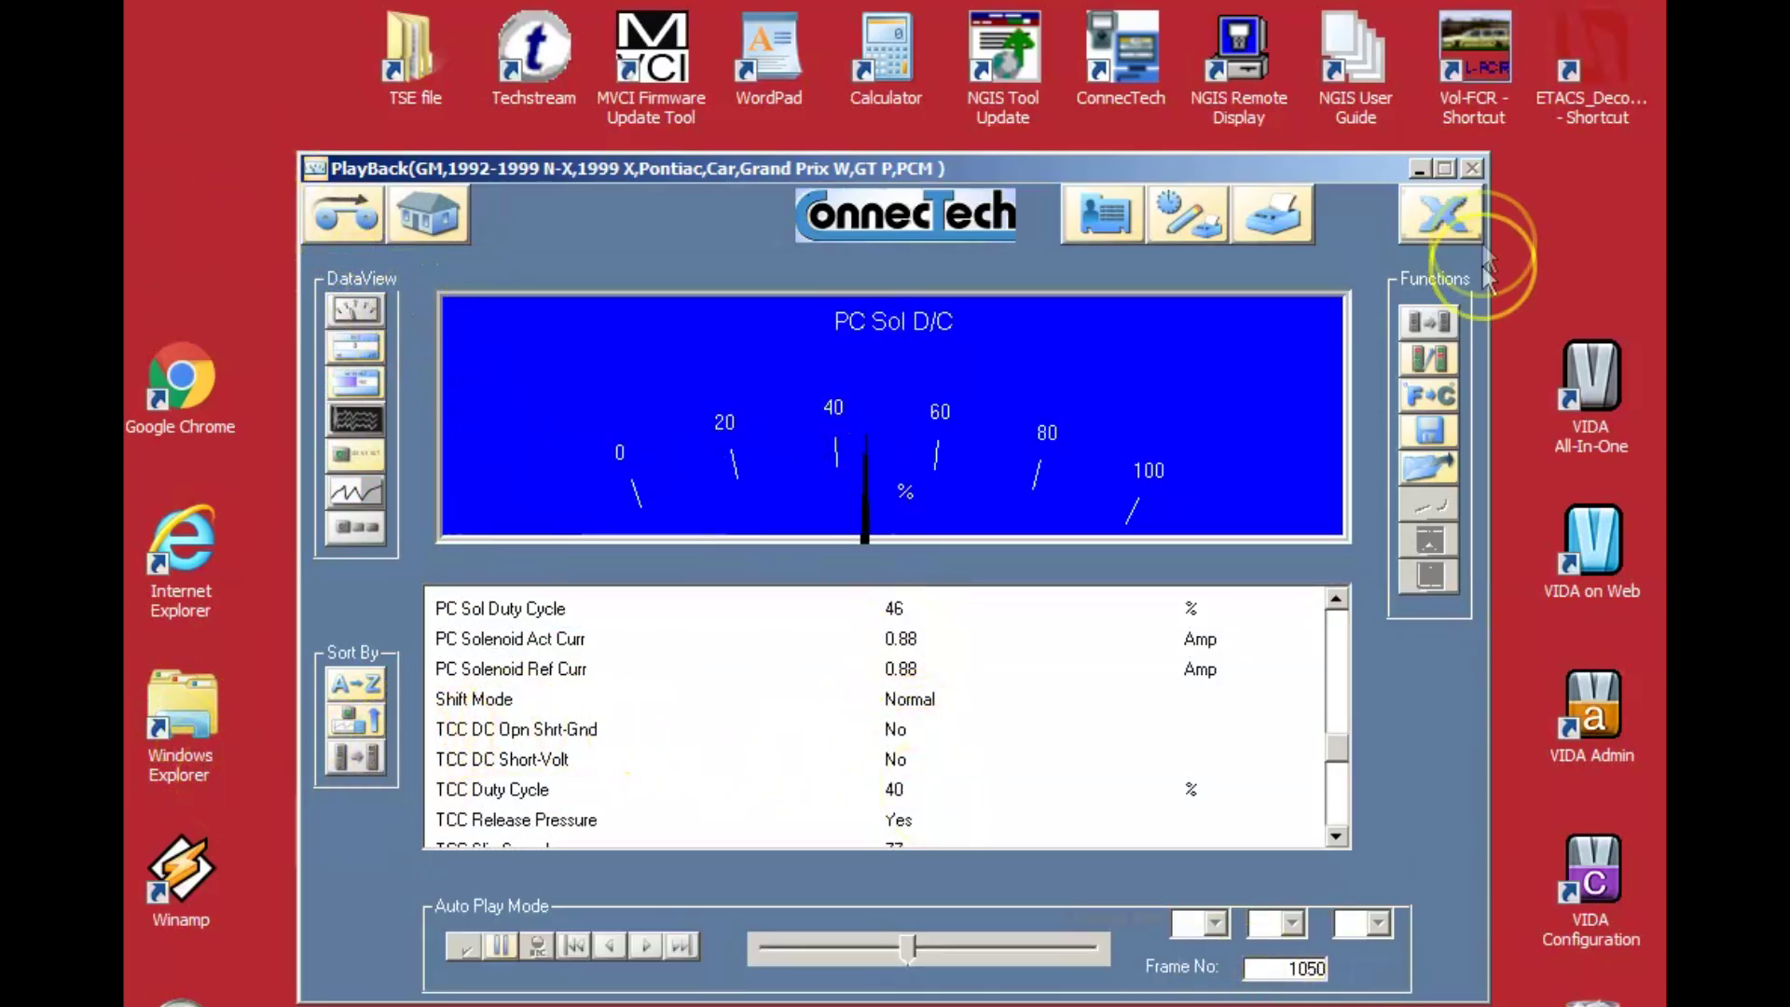
Move a chosen parameter row to the top of the data list.
left_click(694, 663)
left_click(1430, 356)
left_click(292, 712)
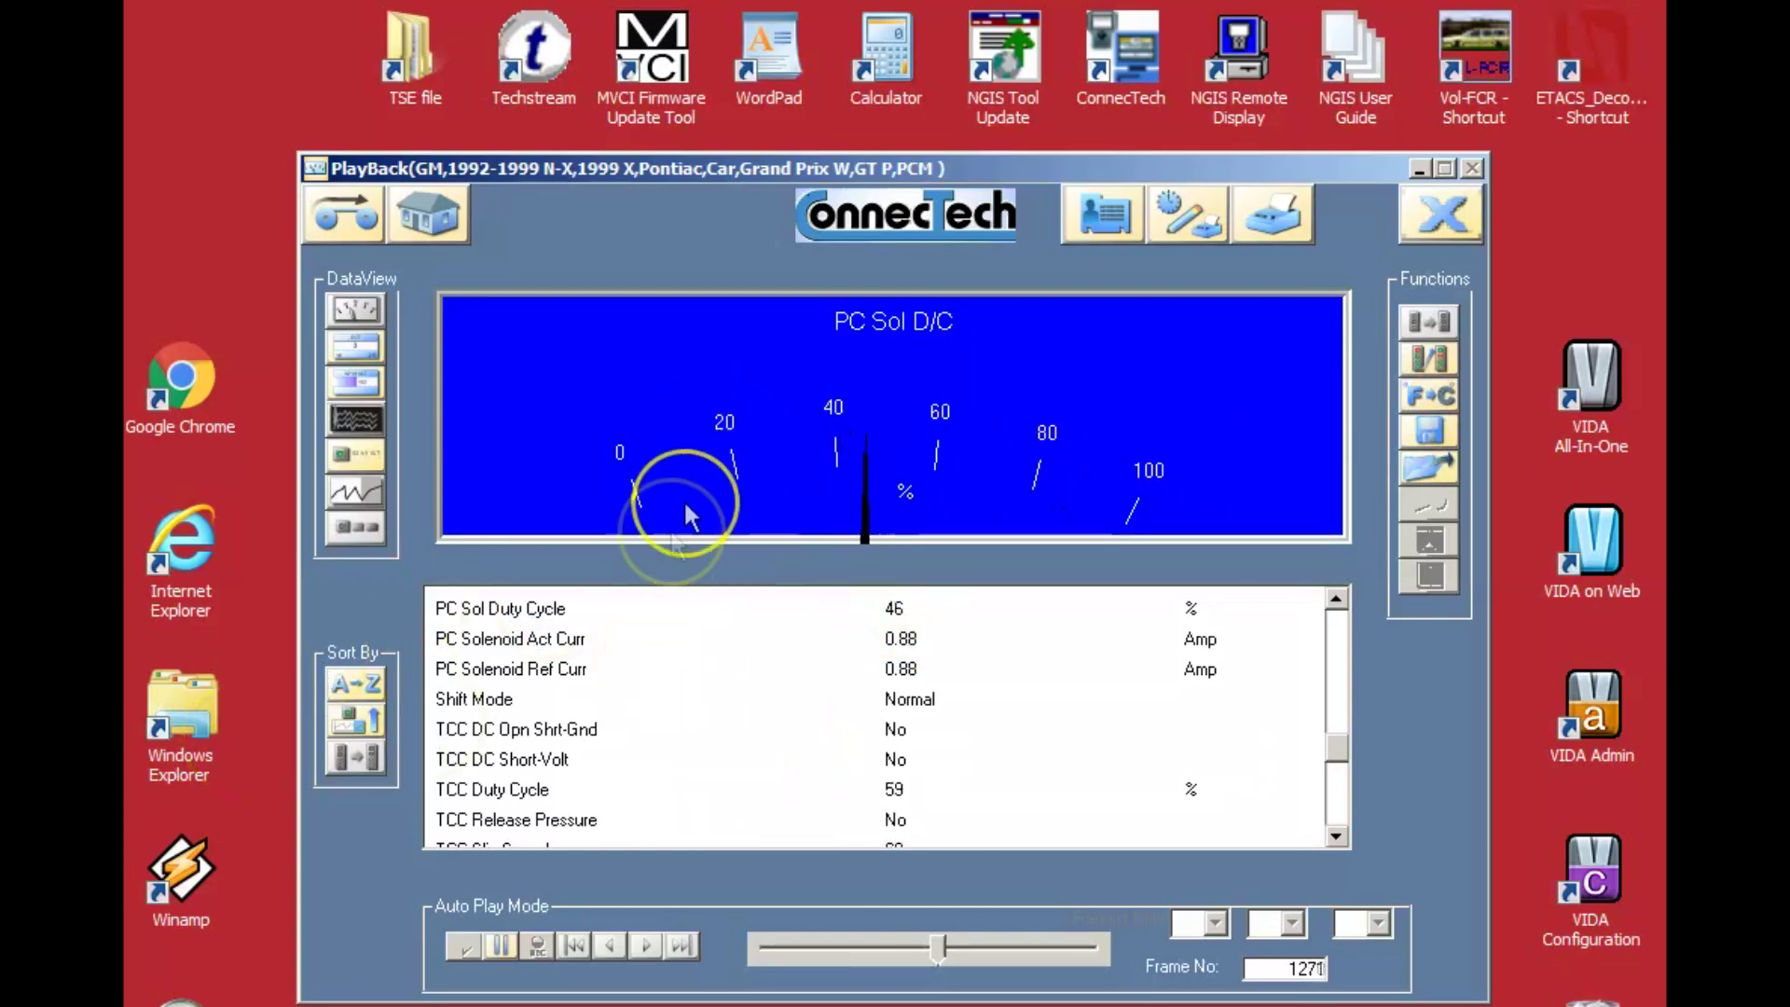
Leave the gauge playback view, bringing up the save-playback-file prompt.
mouse_move(757, 489)
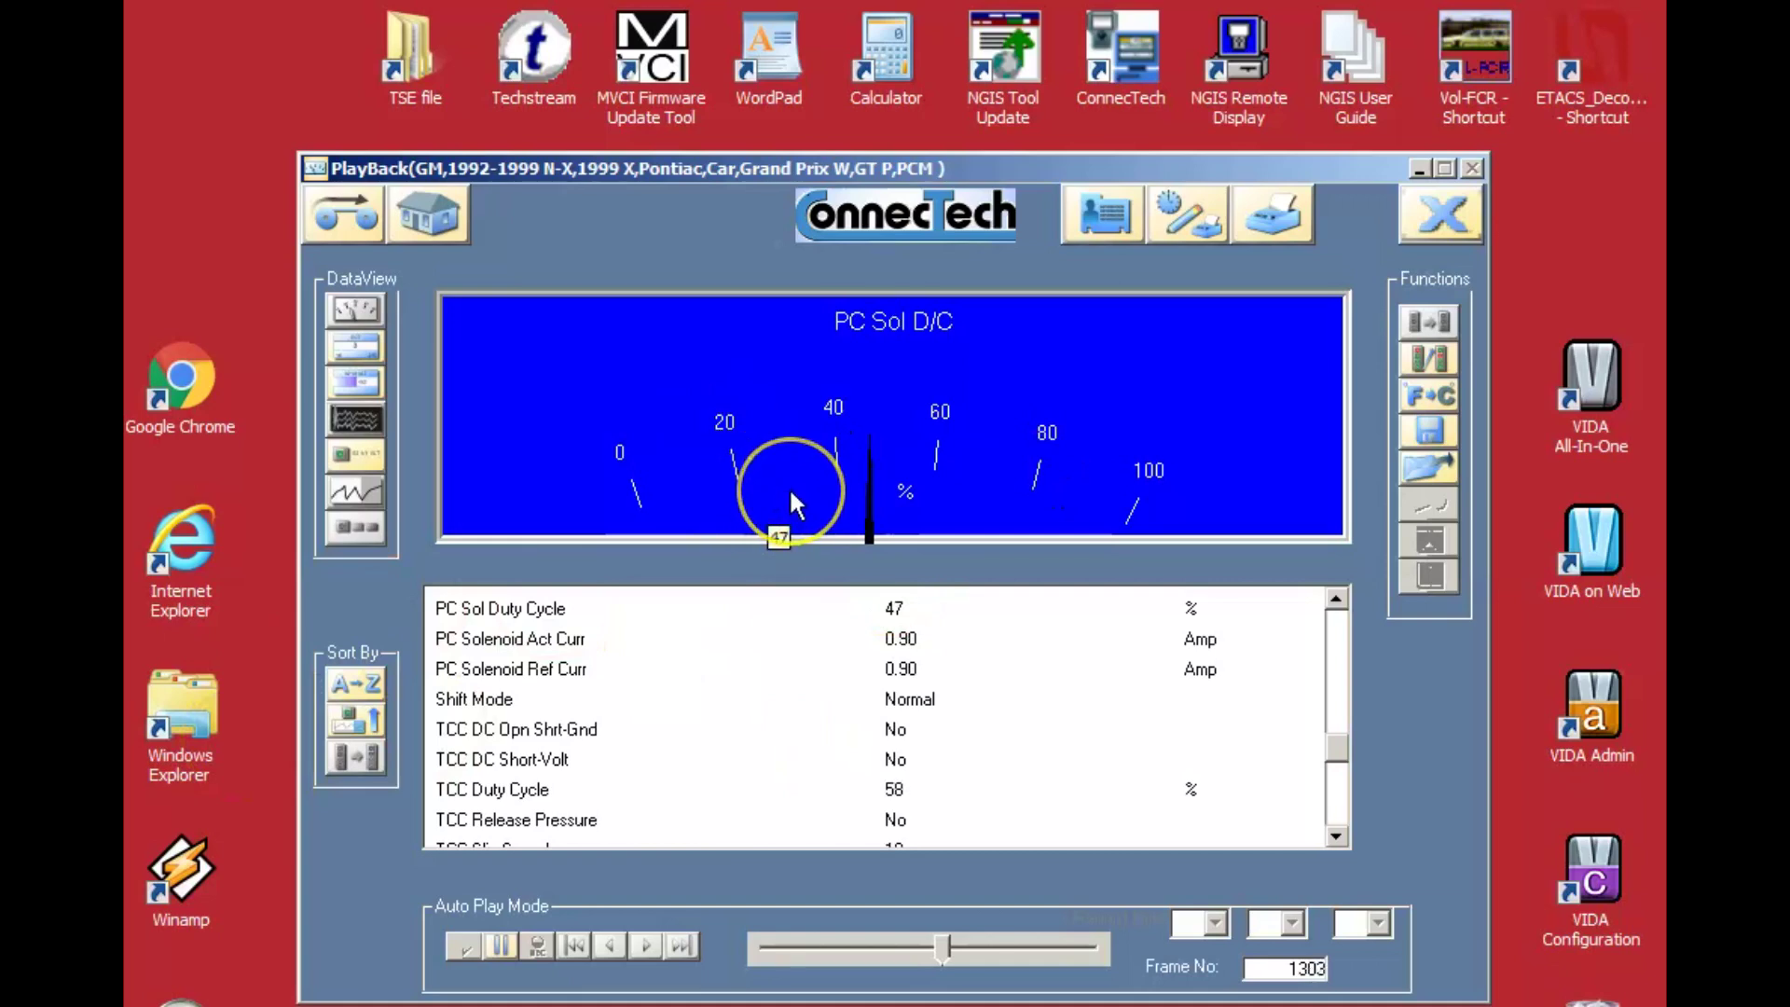
left_click_drag(825, 352, 1019, 353)
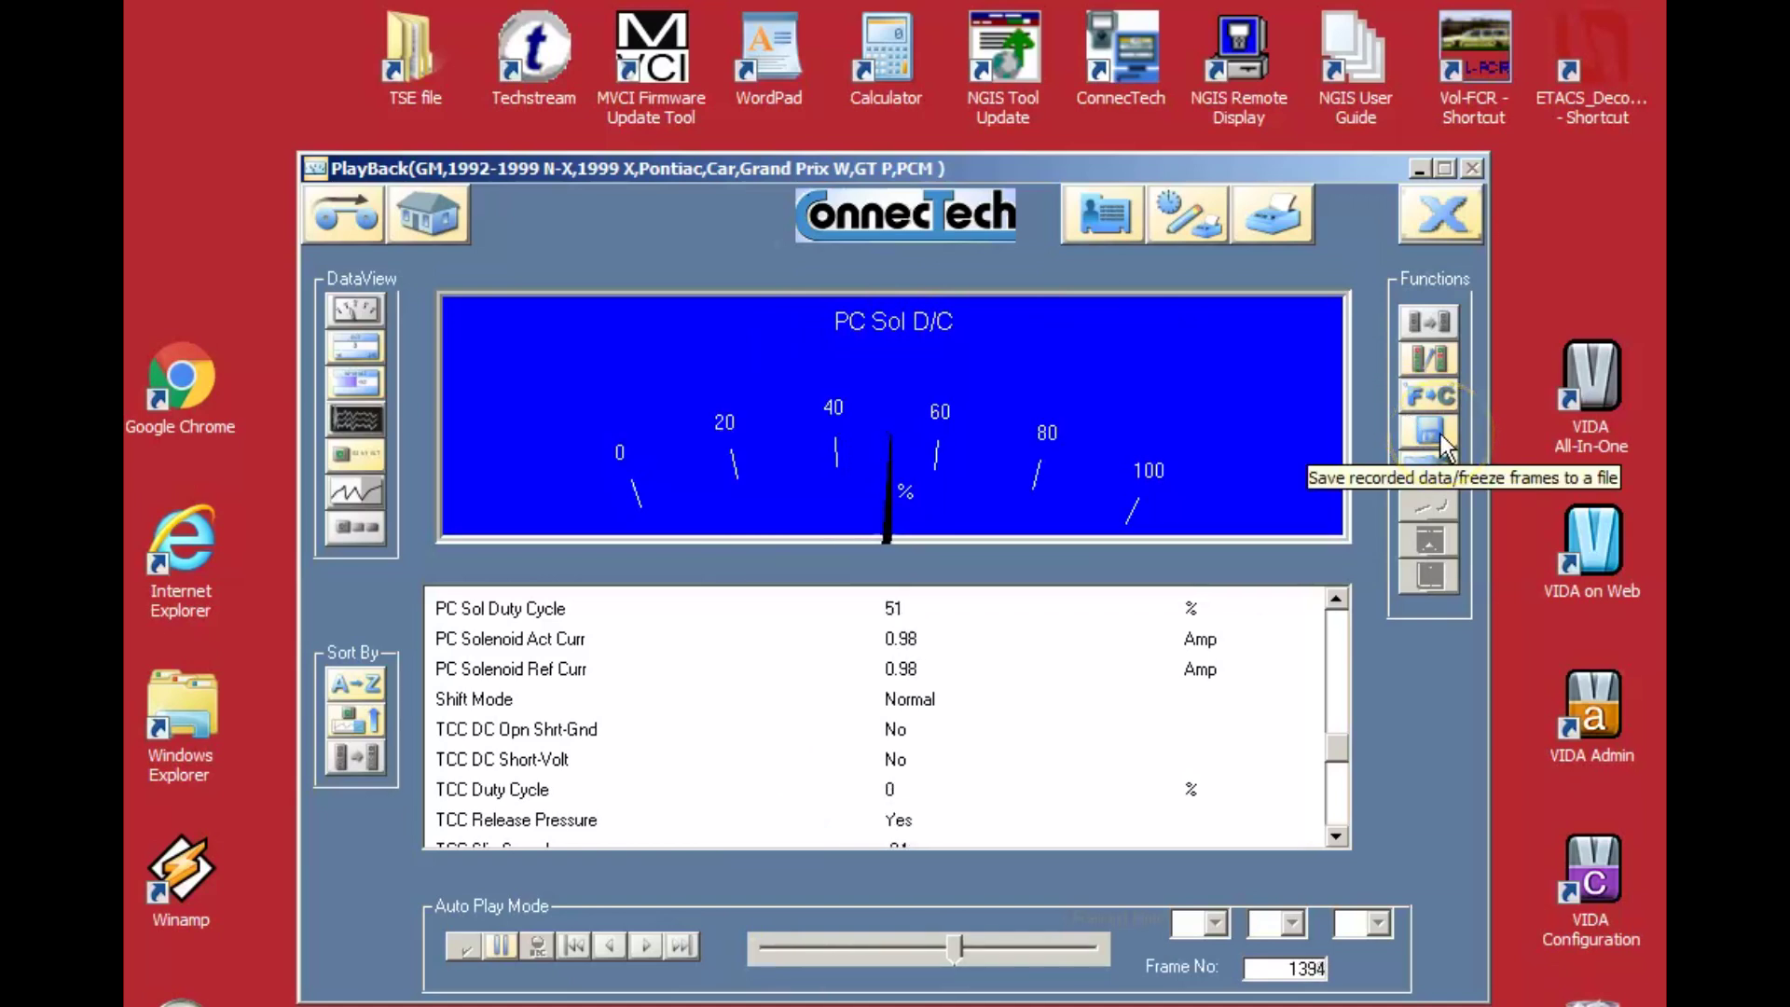
left_click(1418, 430)
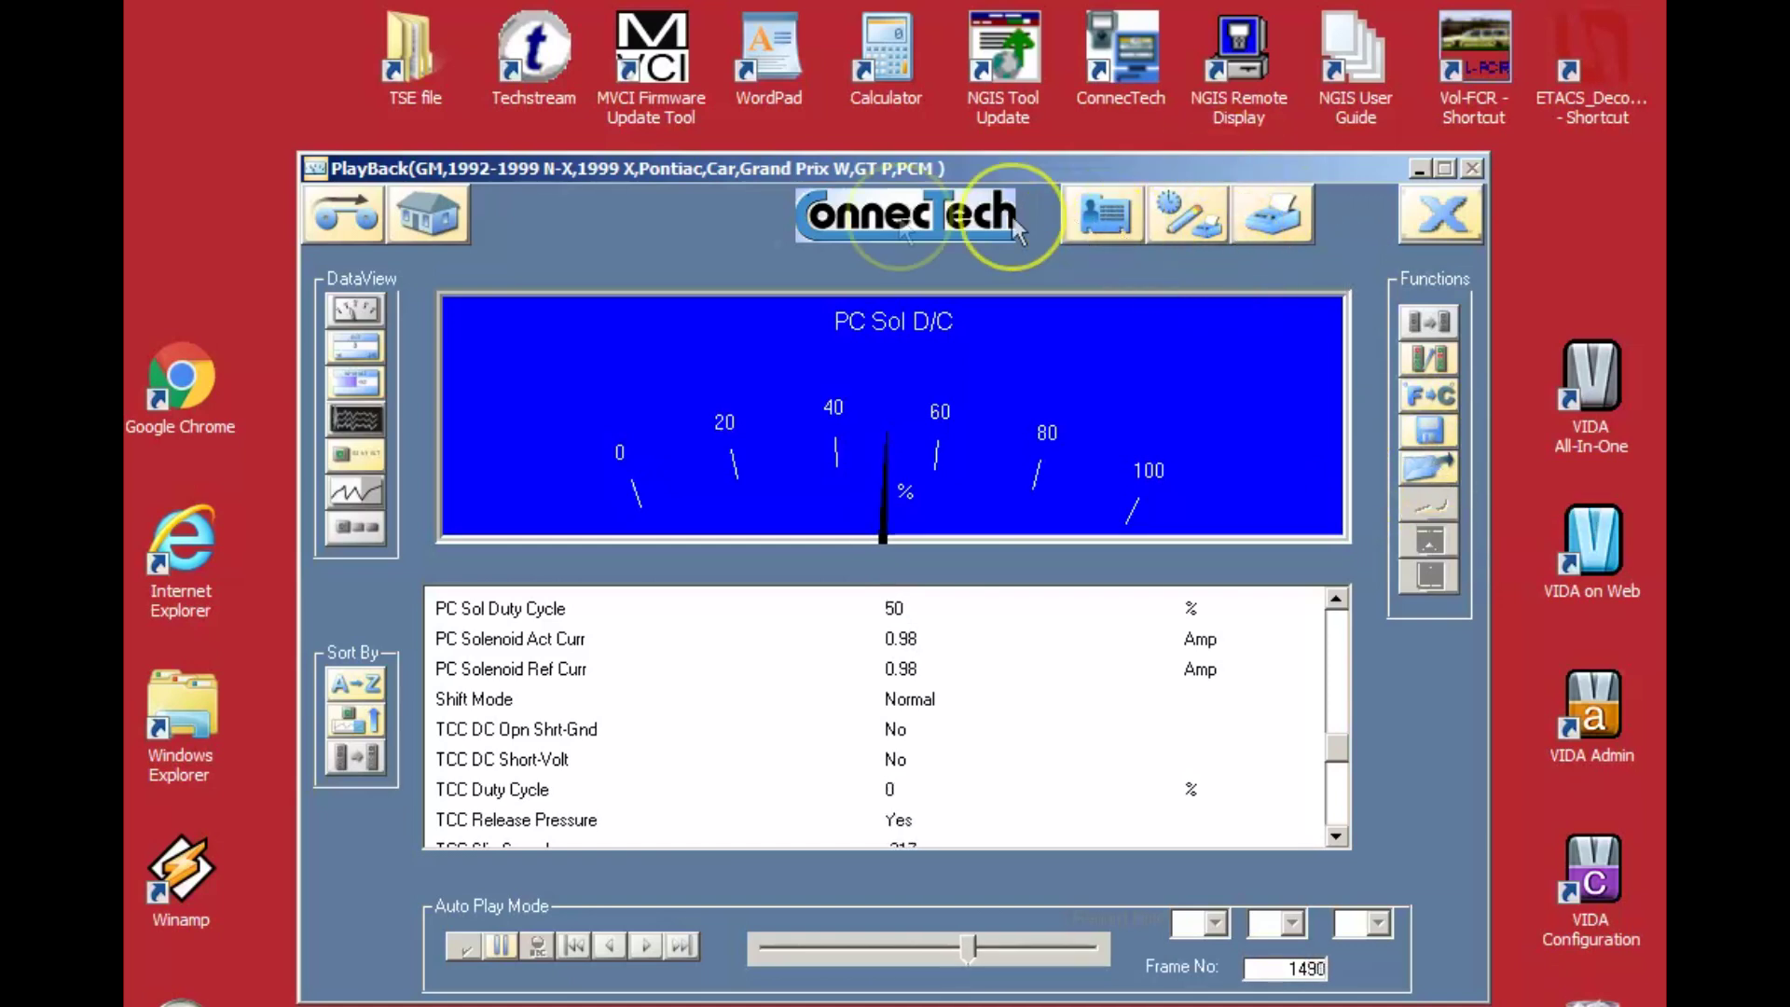
left_click(327, 186)
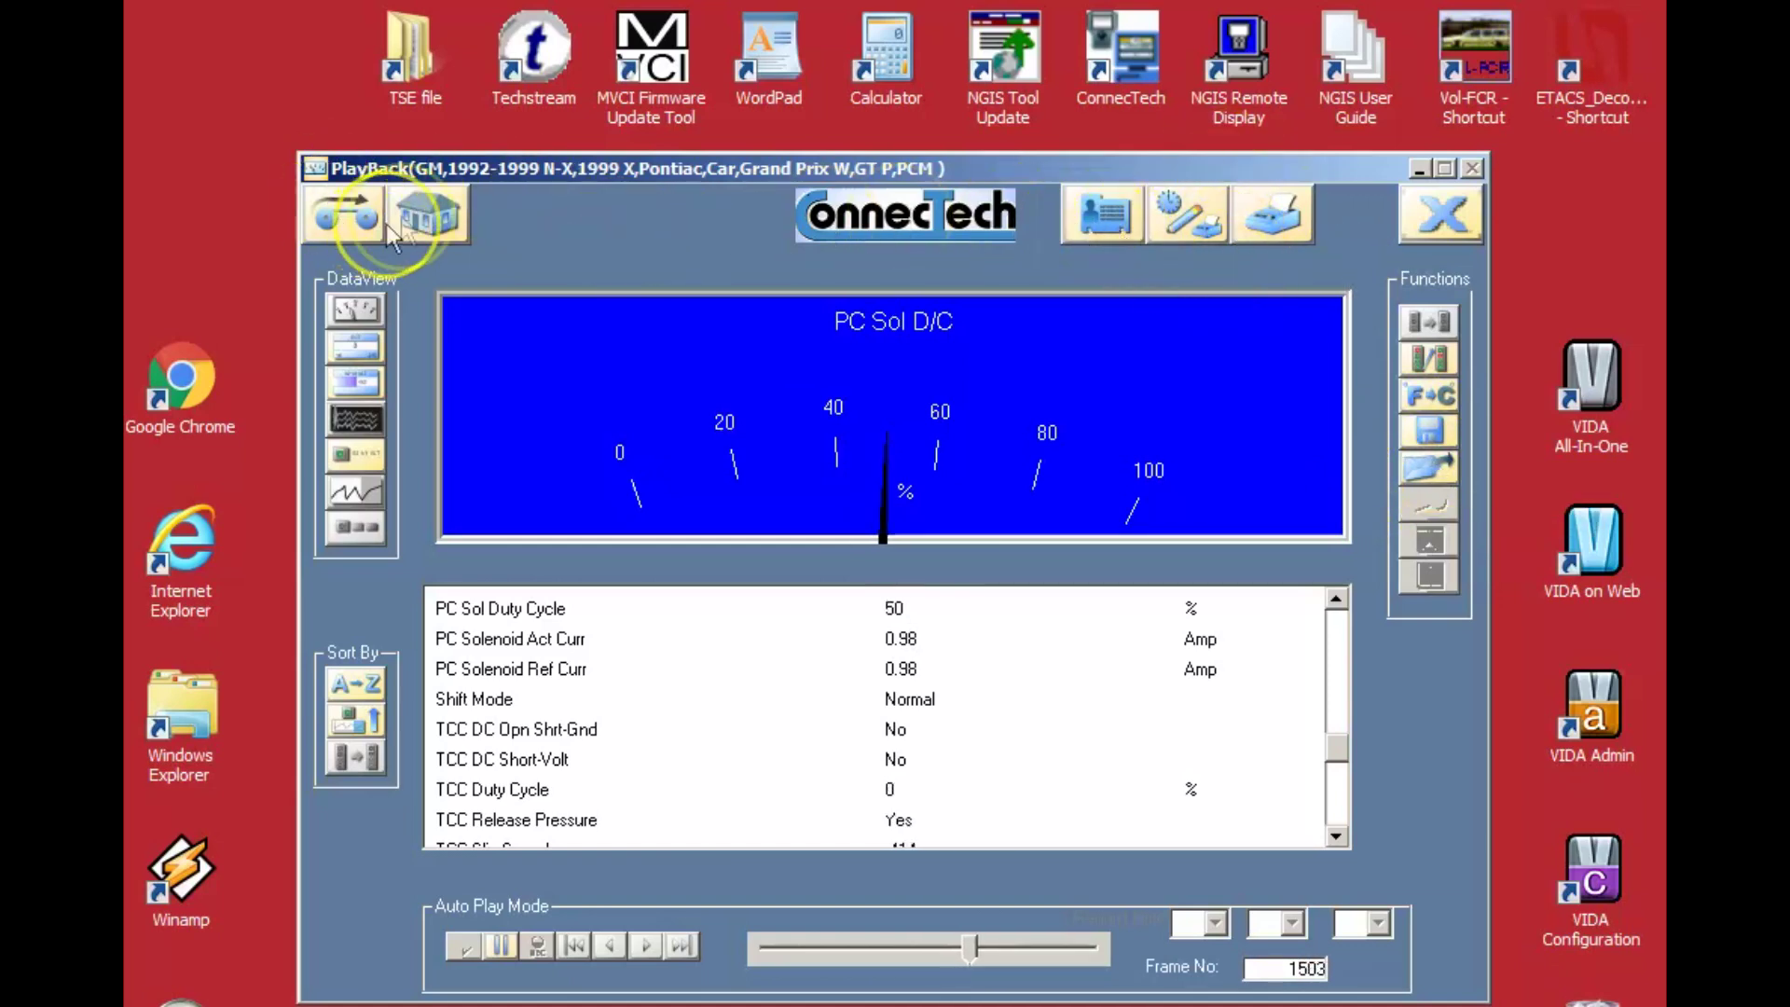
left_click(1417, 209)
Discard the playback unsaved and select the existing customer in Customer Information.
left_click(1031, 683)
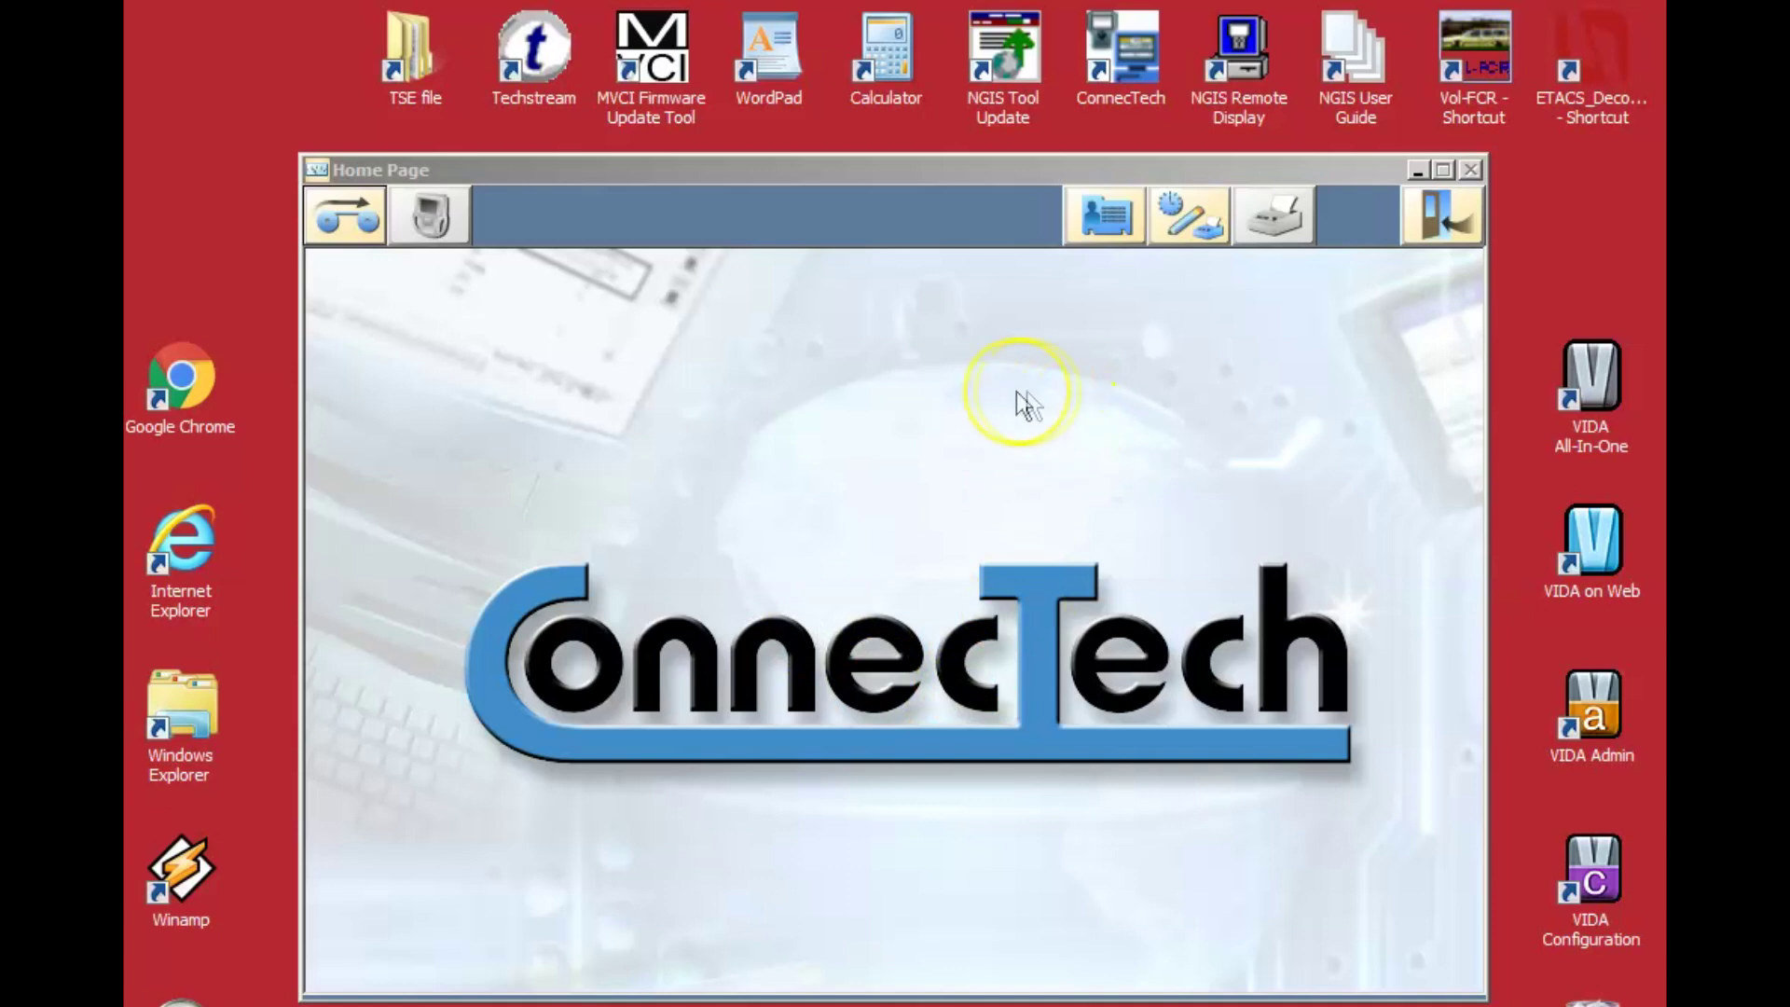
left_click(1104, 216)
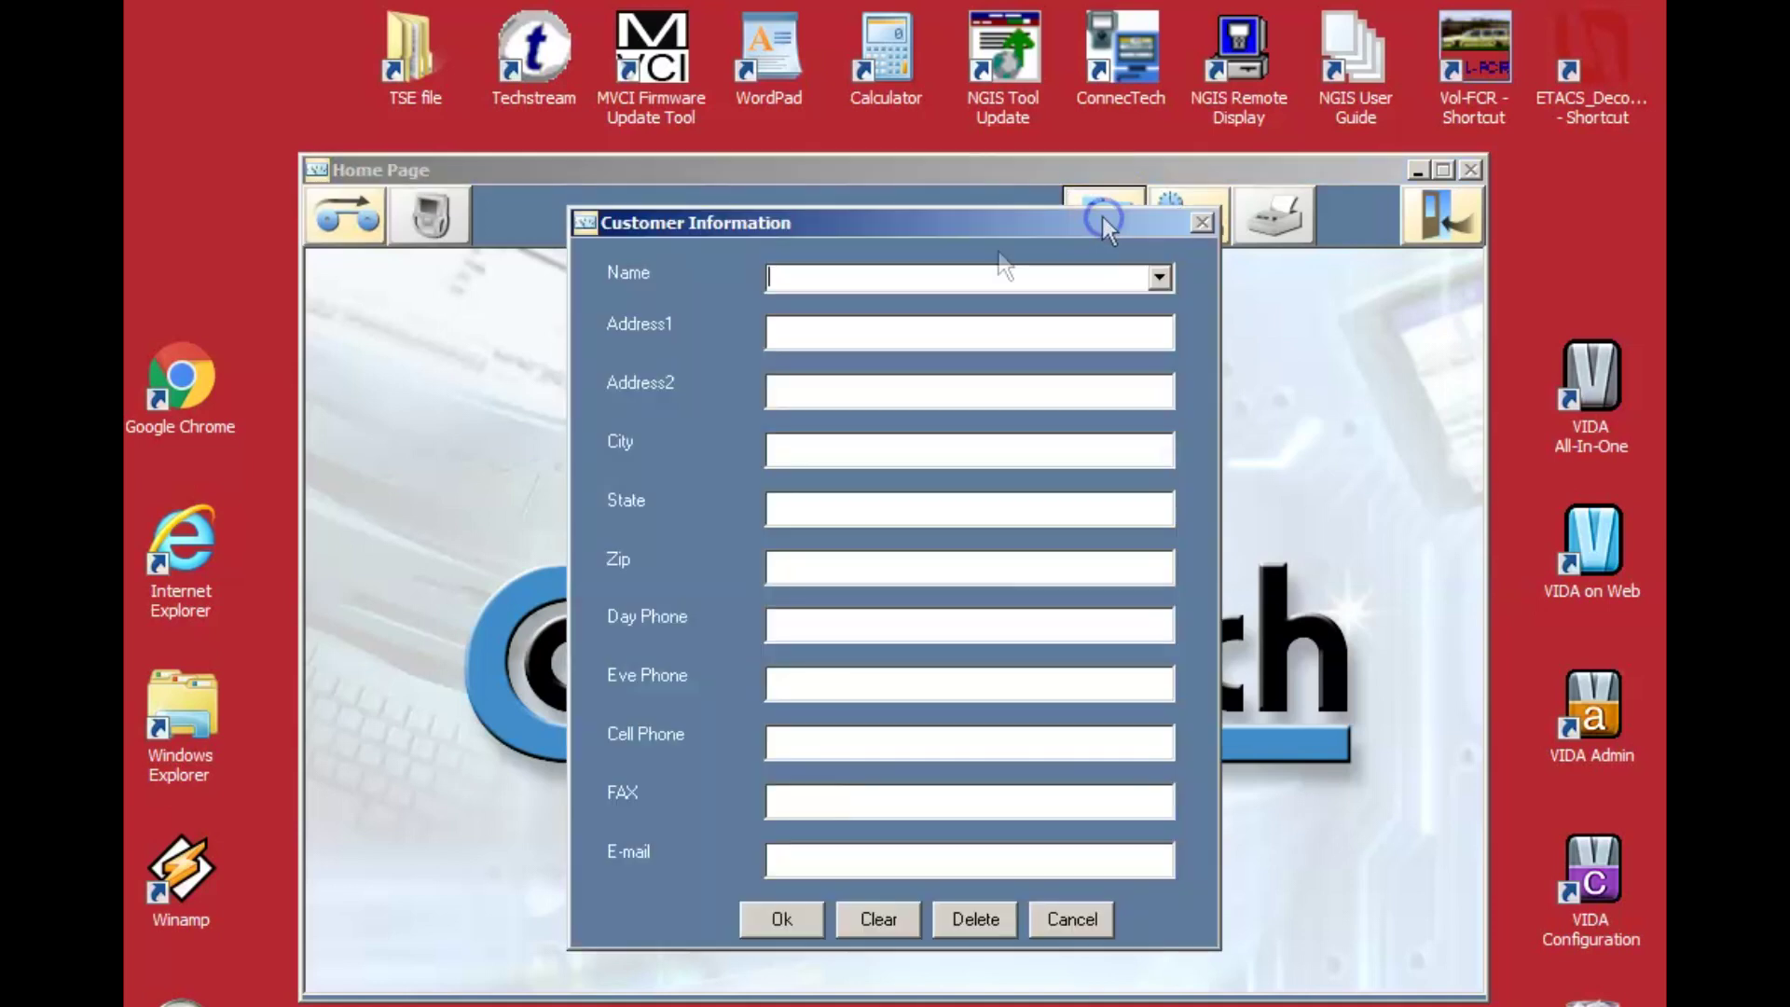
left_click(1157, 277)
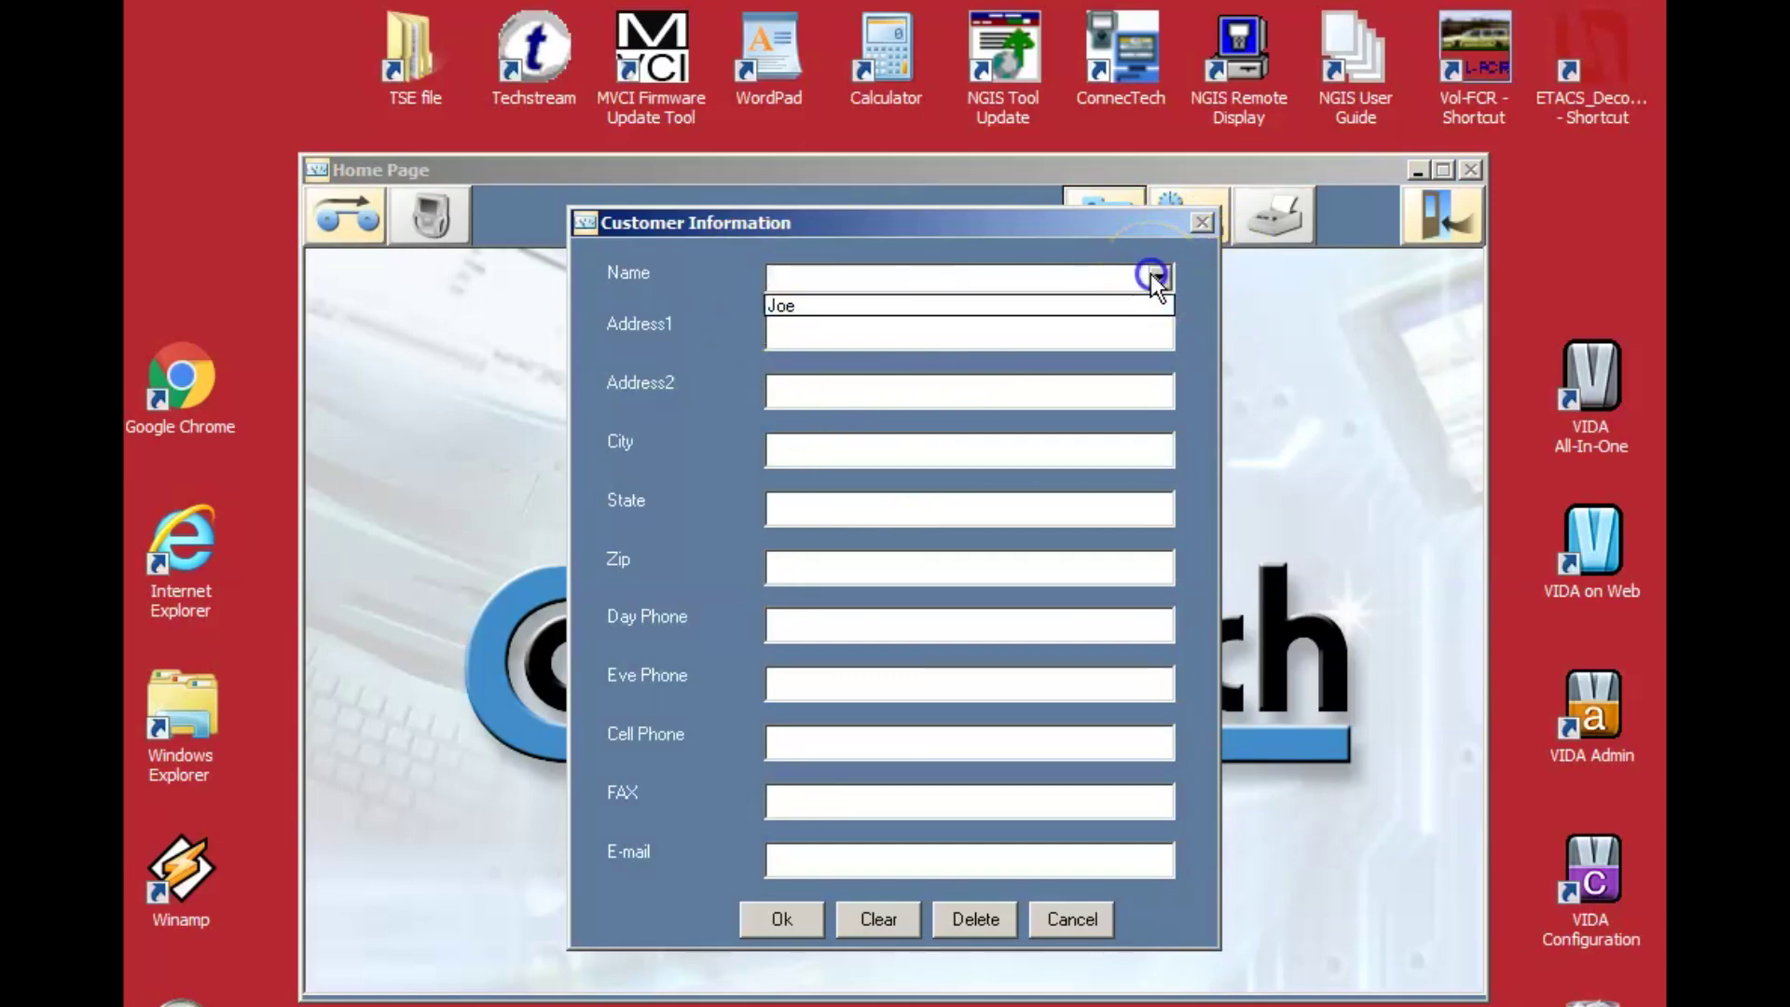
left_click(926, 306)
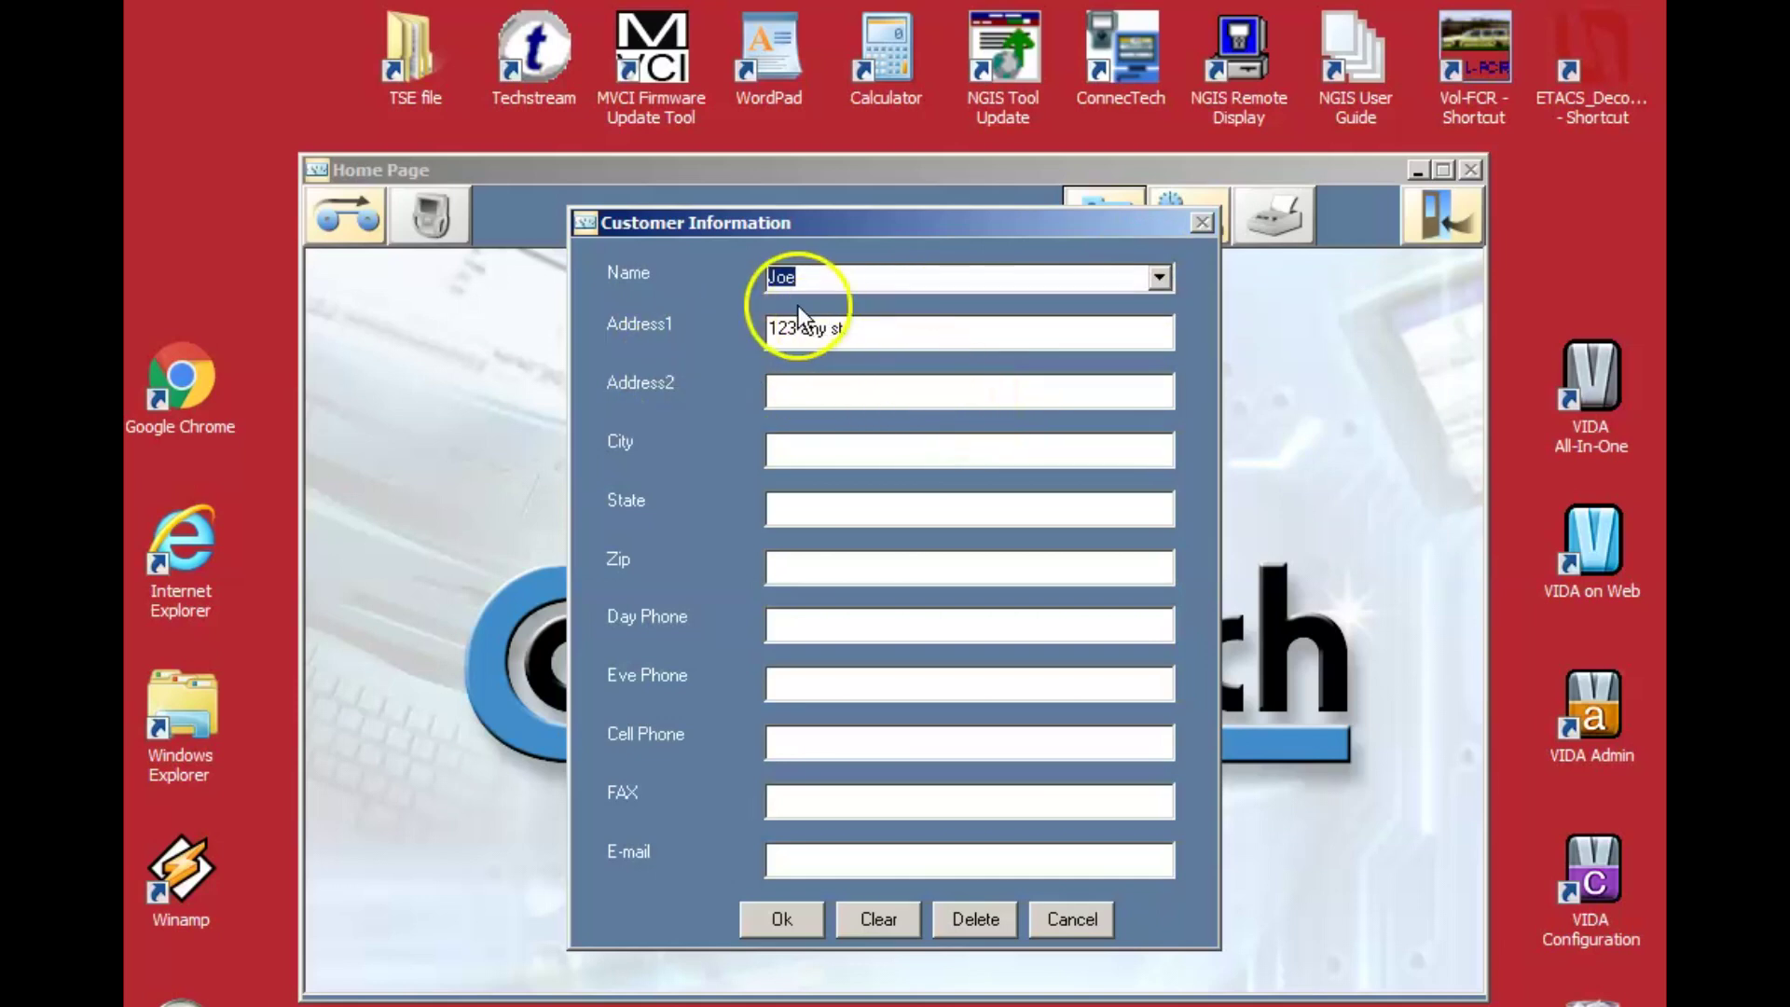
left_click(1163, 280)
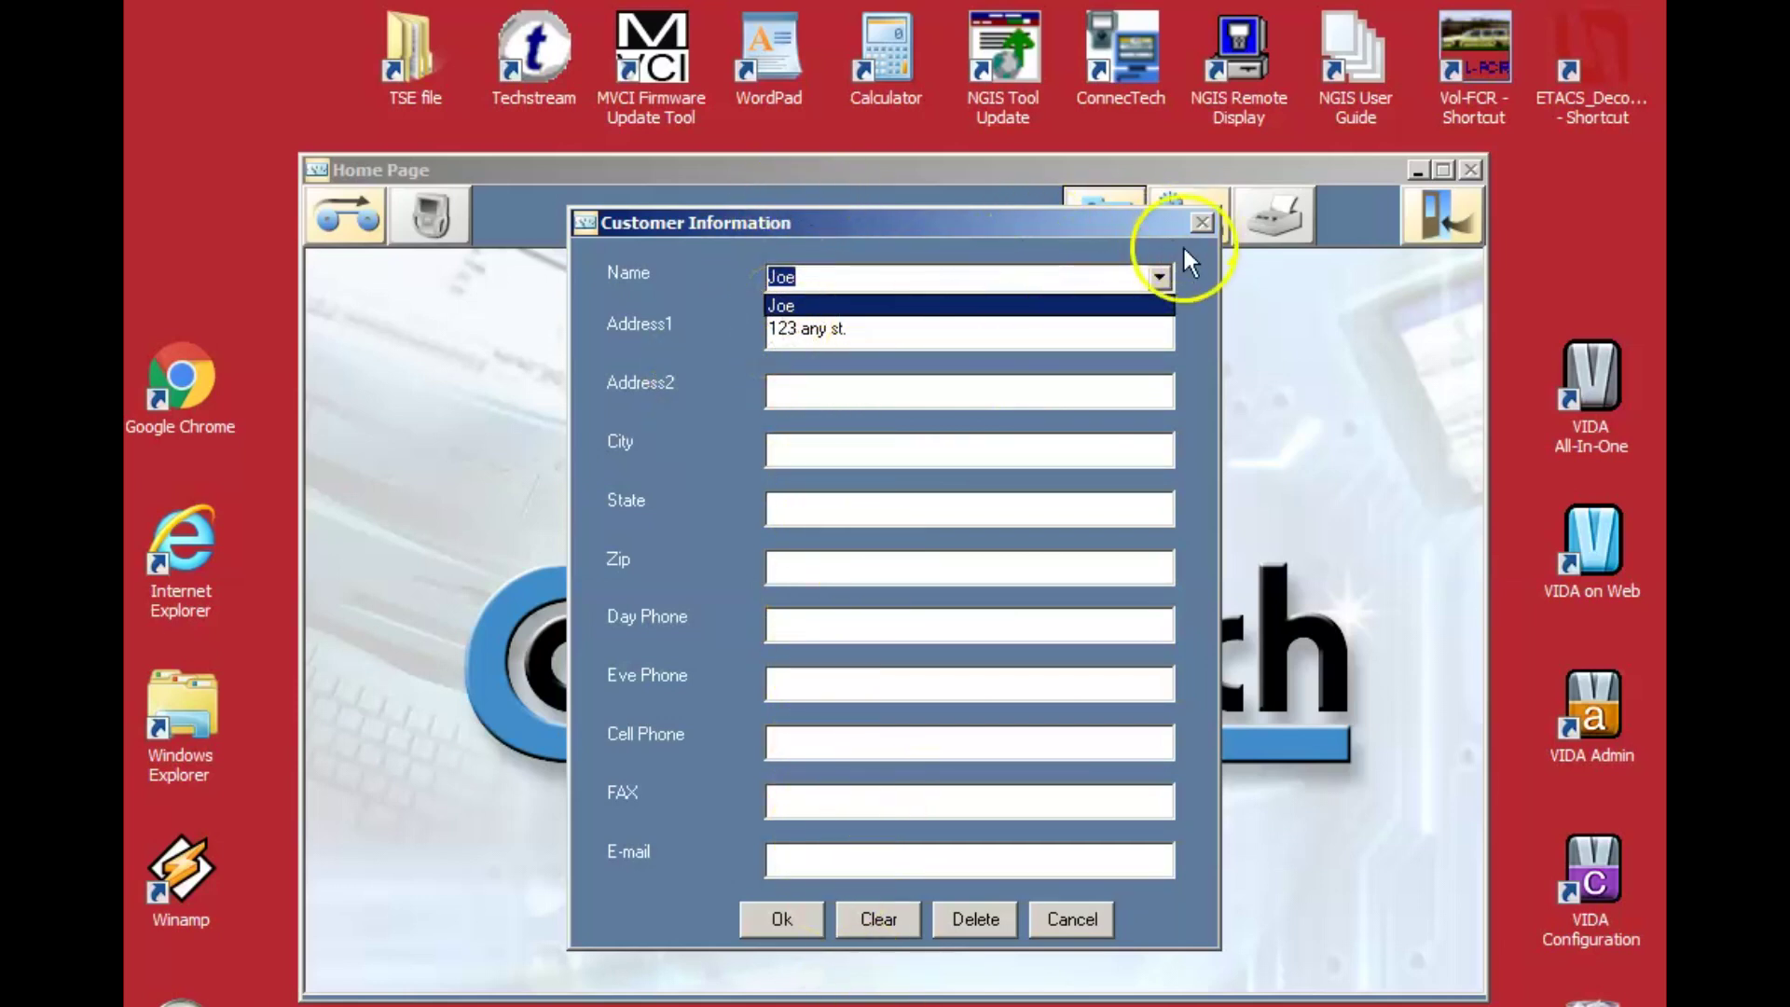
left_click(1163, 278)
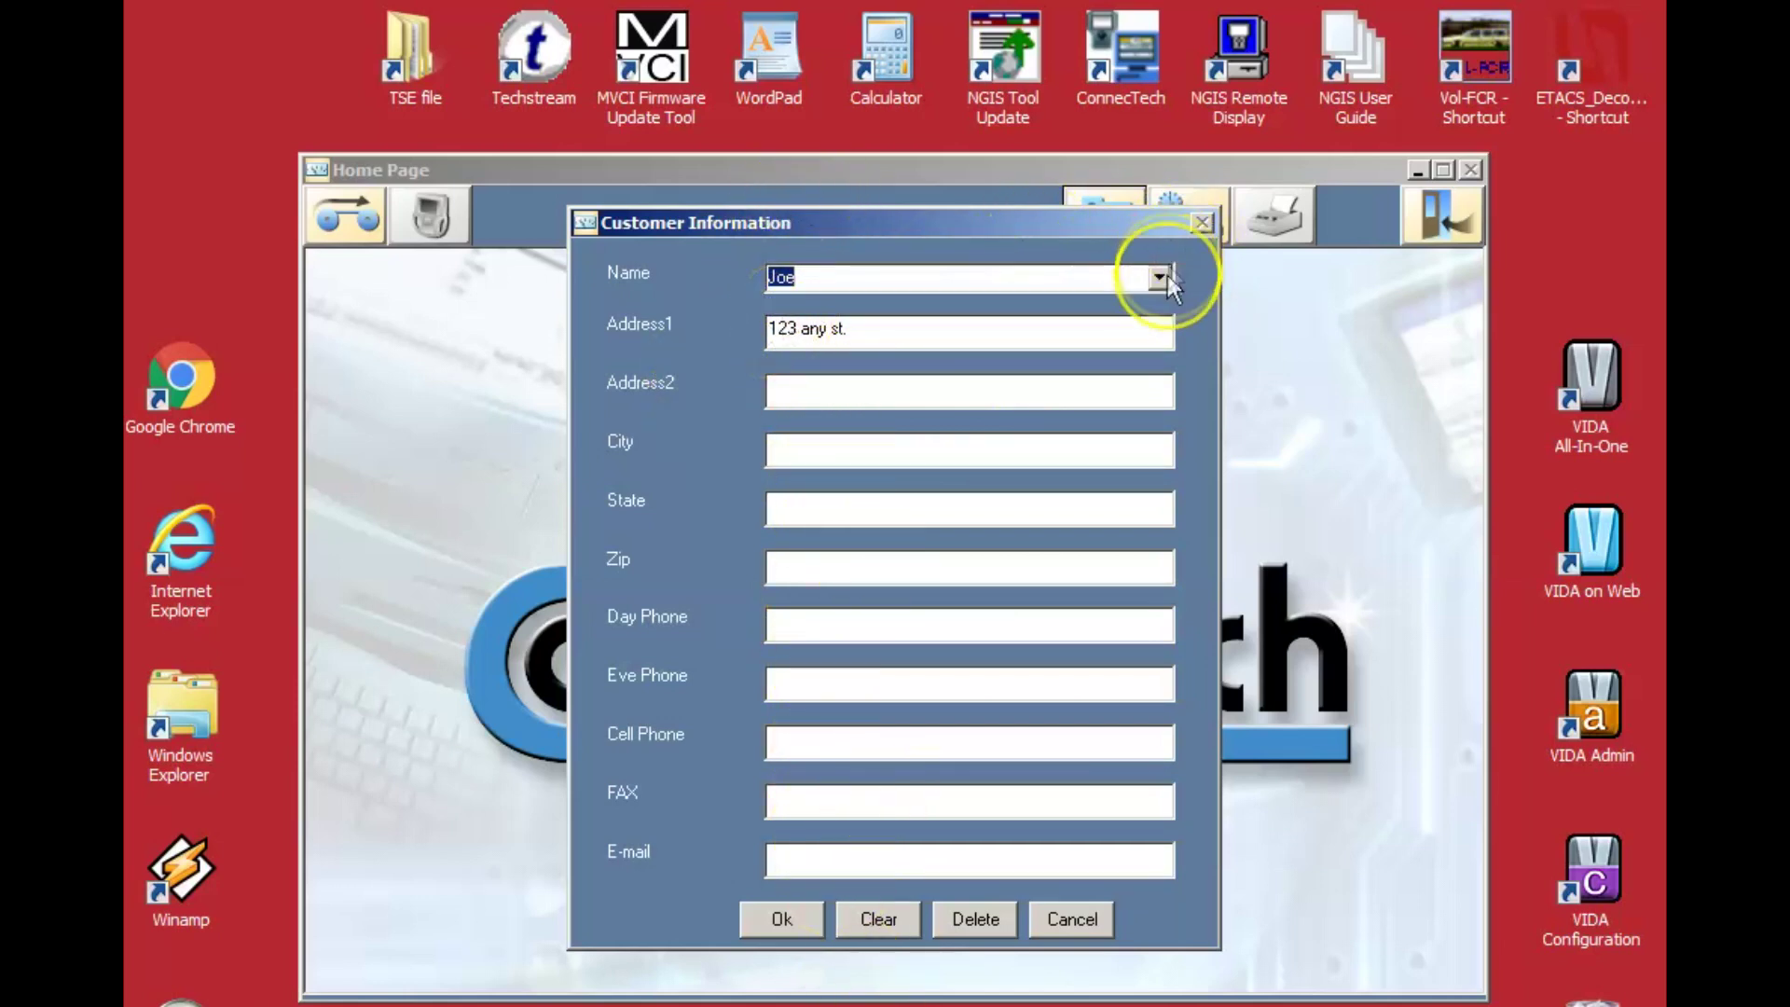
Fill in the customer's city, state, zip code and day phone number.
left_click(820, 457)
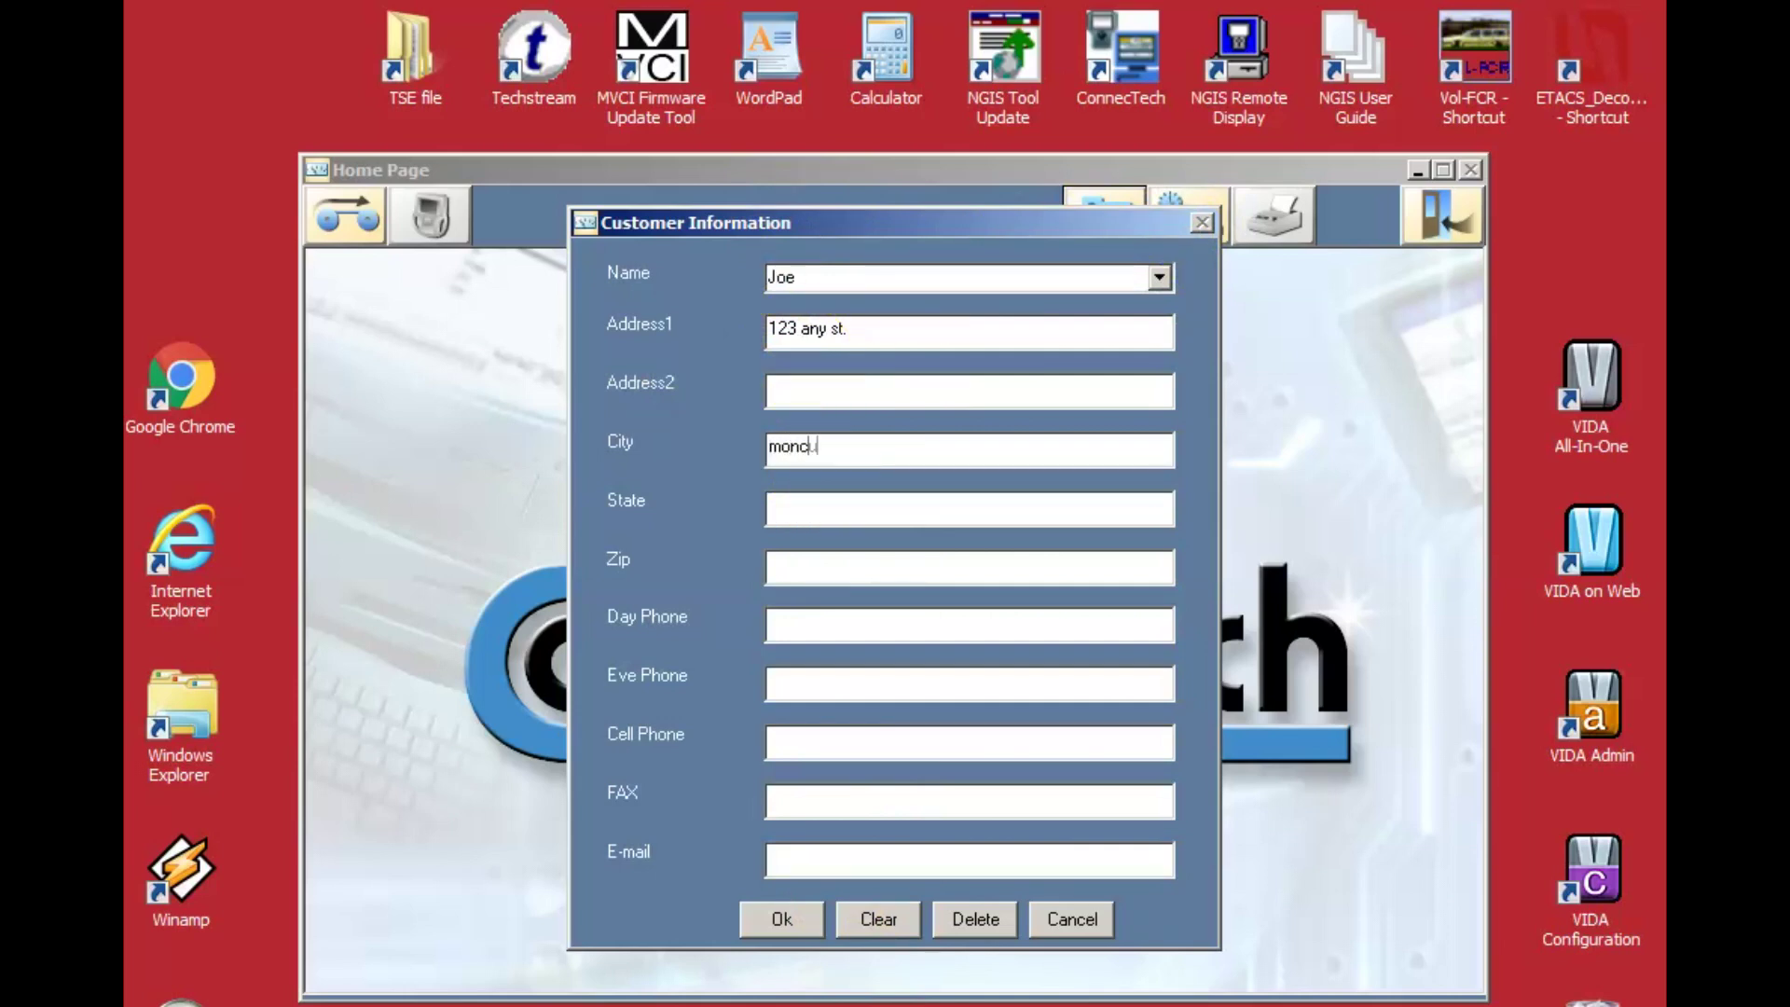
left_click(798, 515)
type("nc")
left_click(1007, 556)
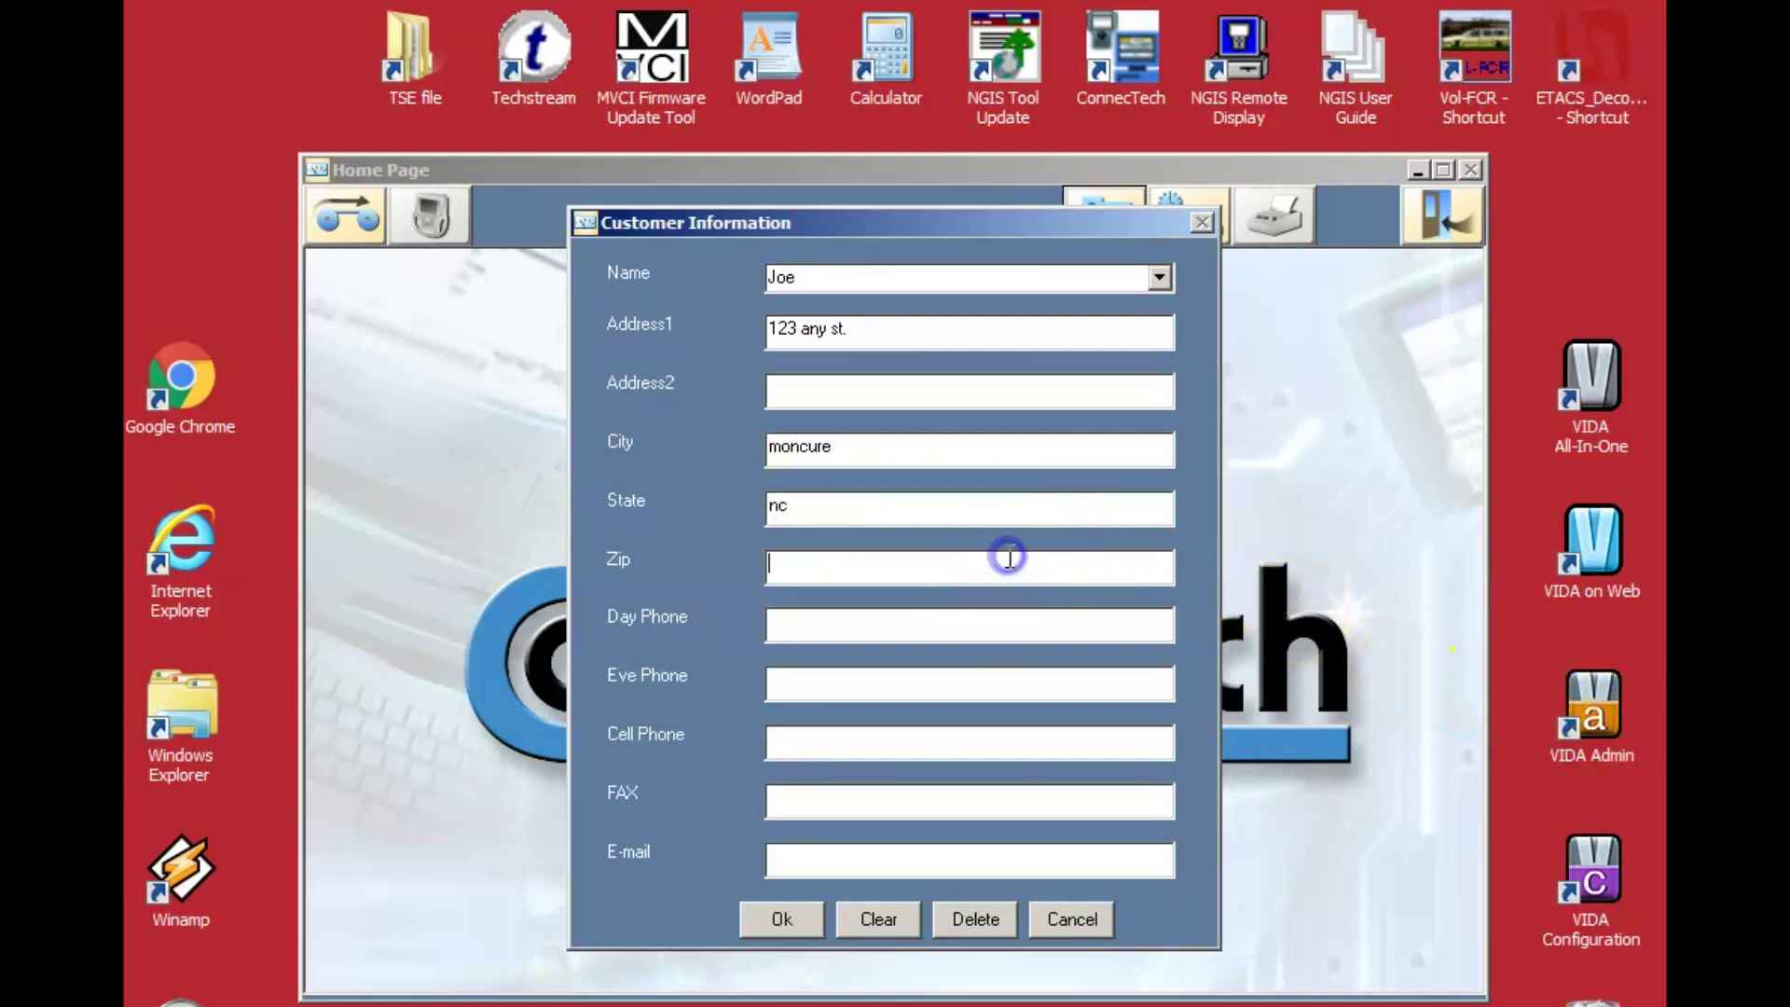
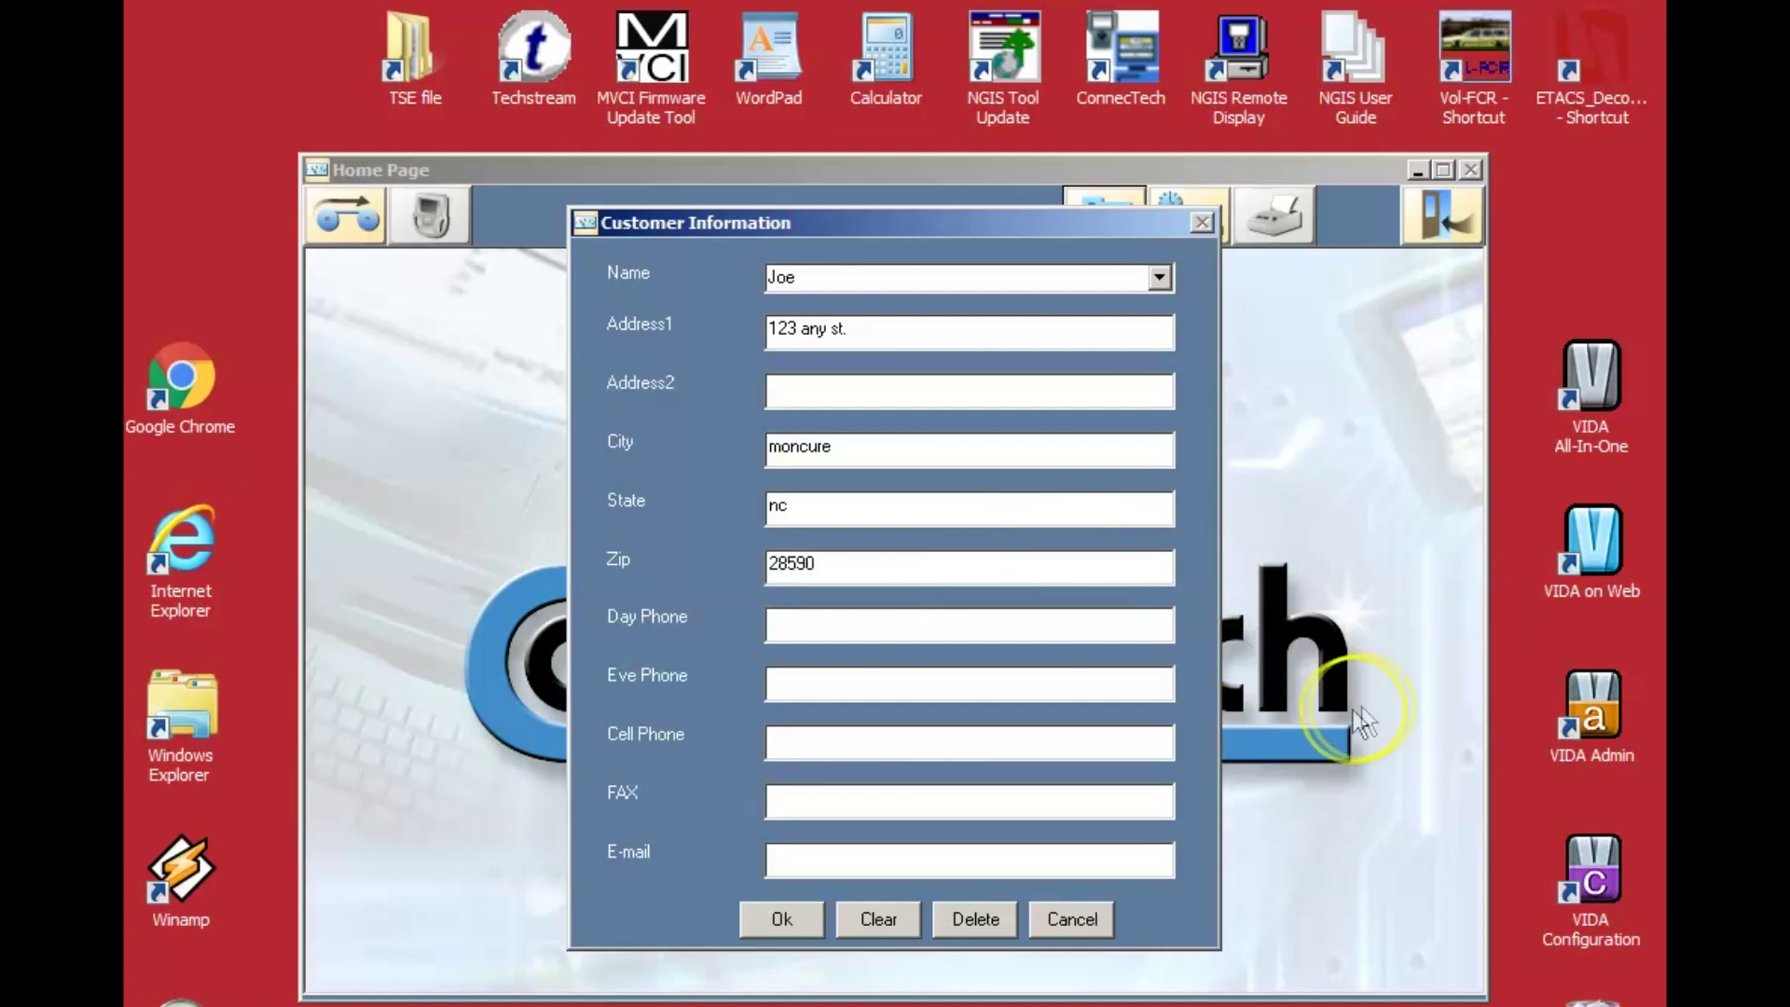
left_click(795, 619)
type("534545")
Enter the customer's cell phone and e-mail, then submit and confirm the record.
left_click(811, 679)
left_click(848, 743)
type("234234")
left_click(821, 860)
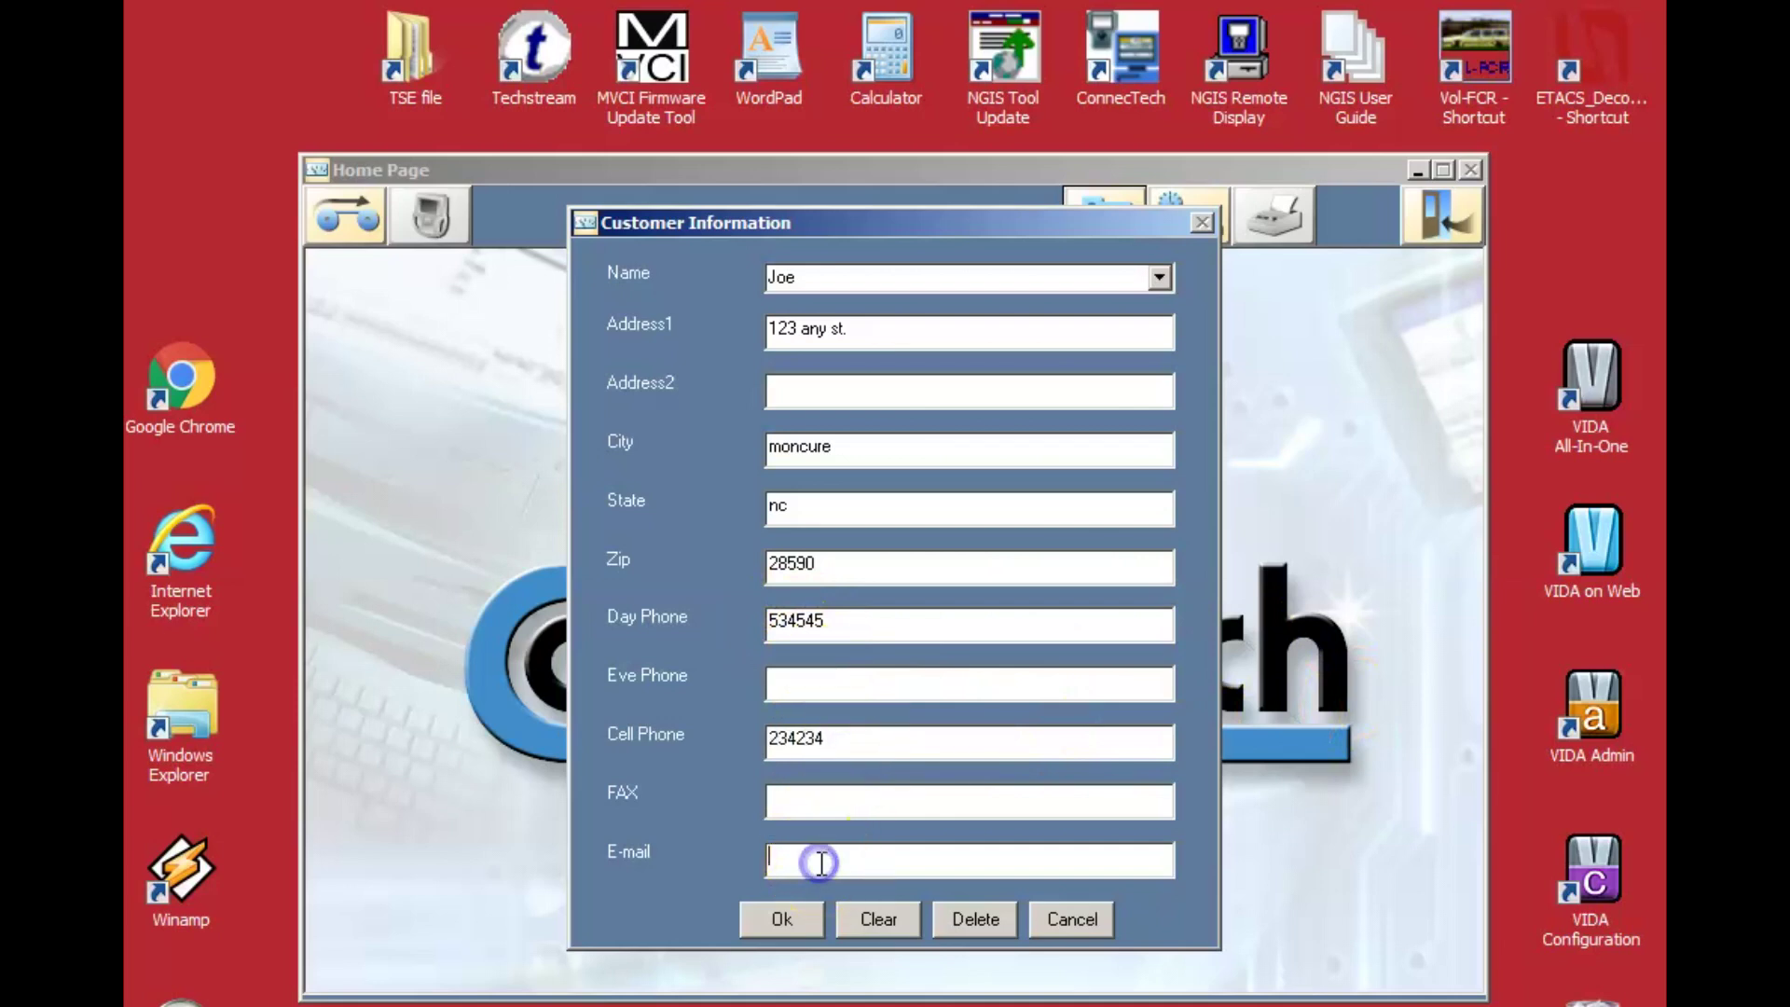
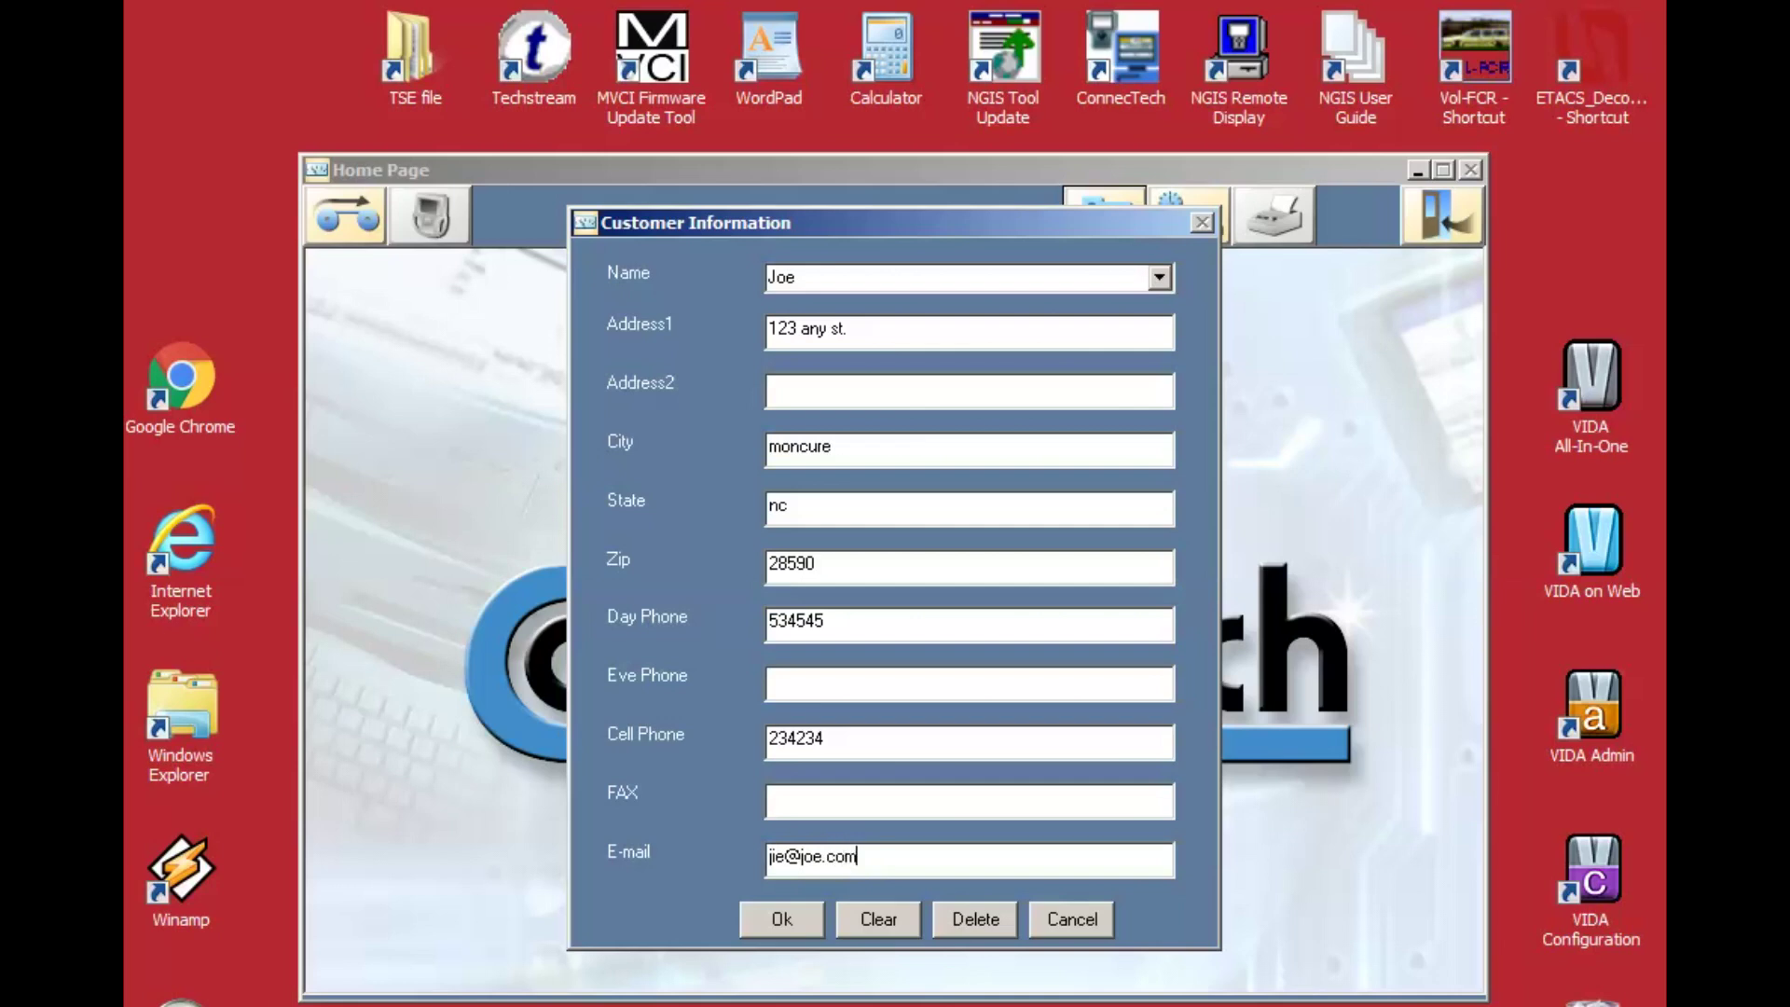
left_click(774, 914)
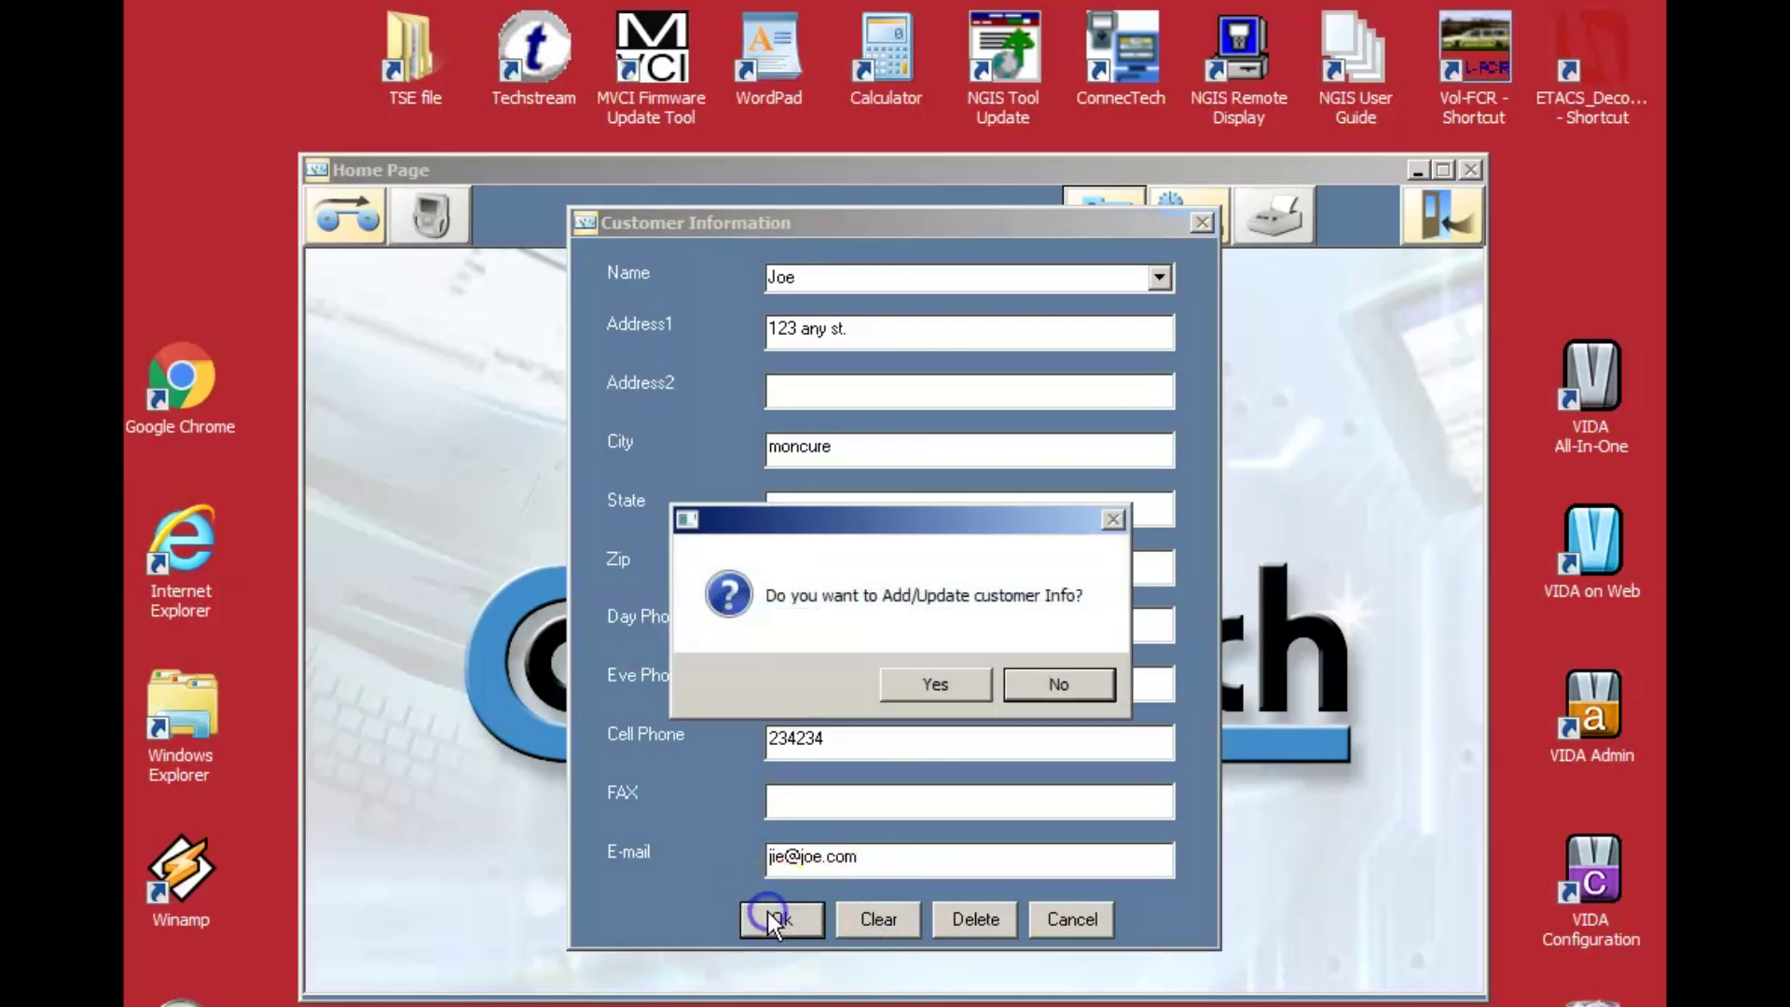
left_click(936, 684)
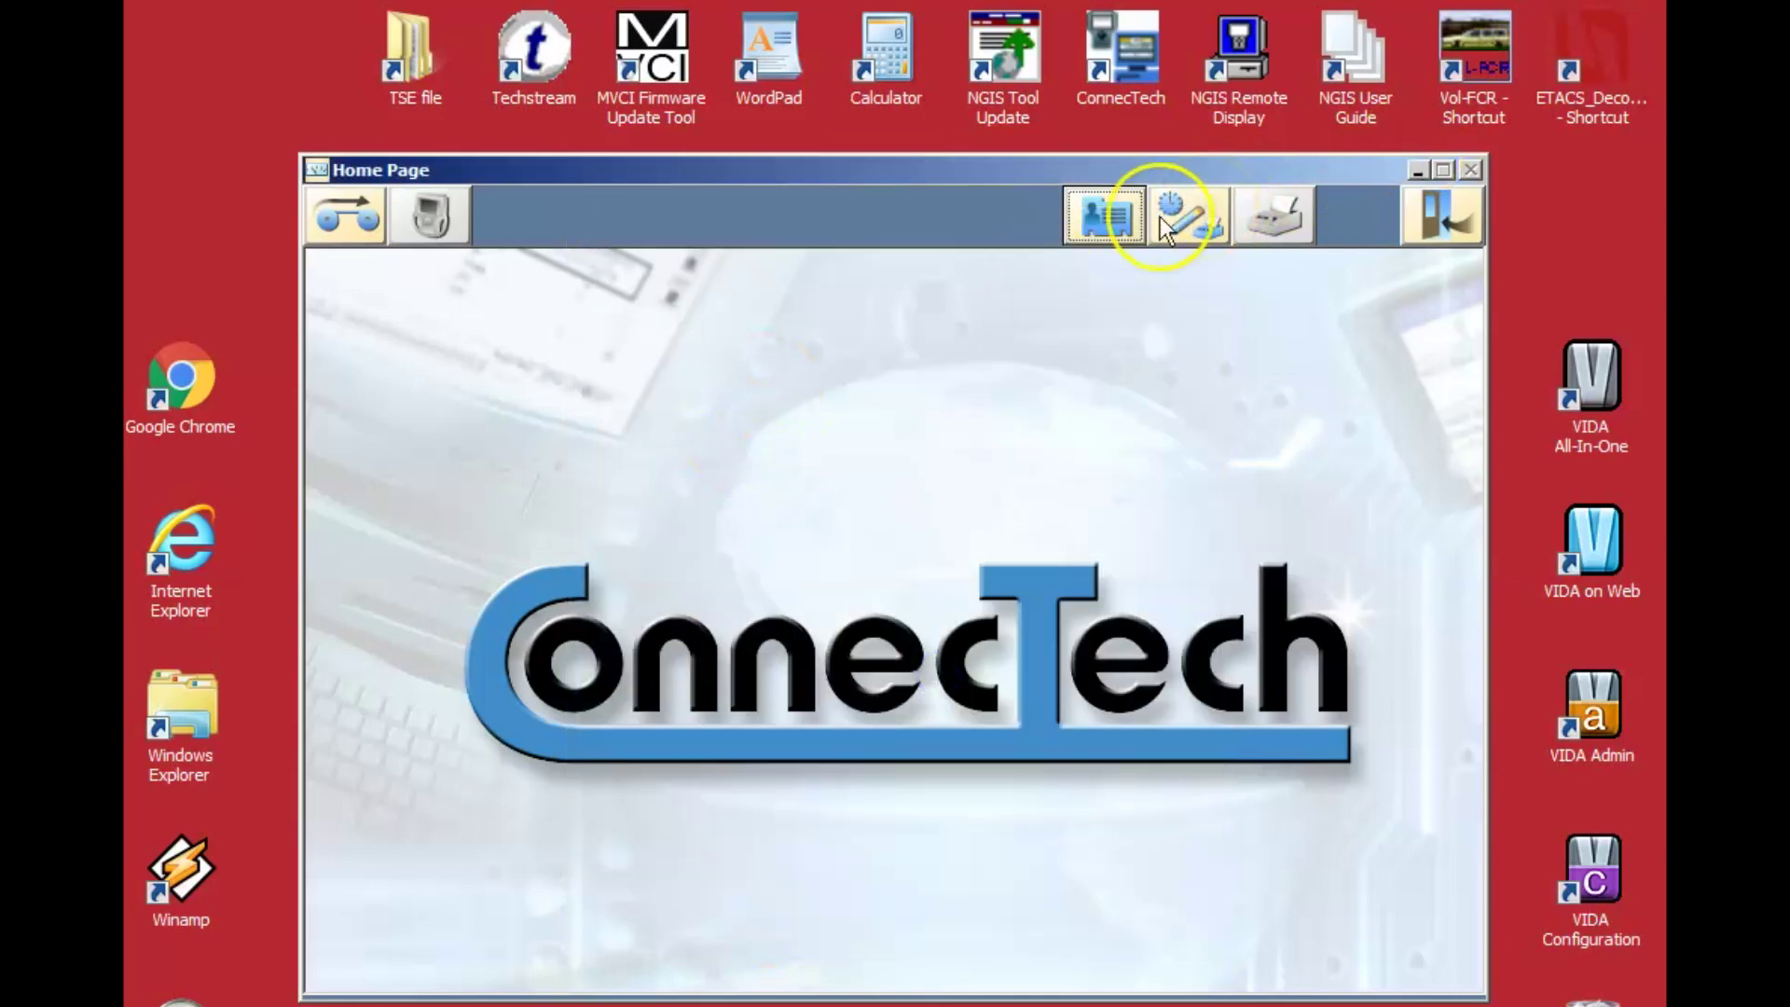
left_click(1124, 216)
left_click(1122, 275)
left_click(1165, 280)
left_click(891, 297)
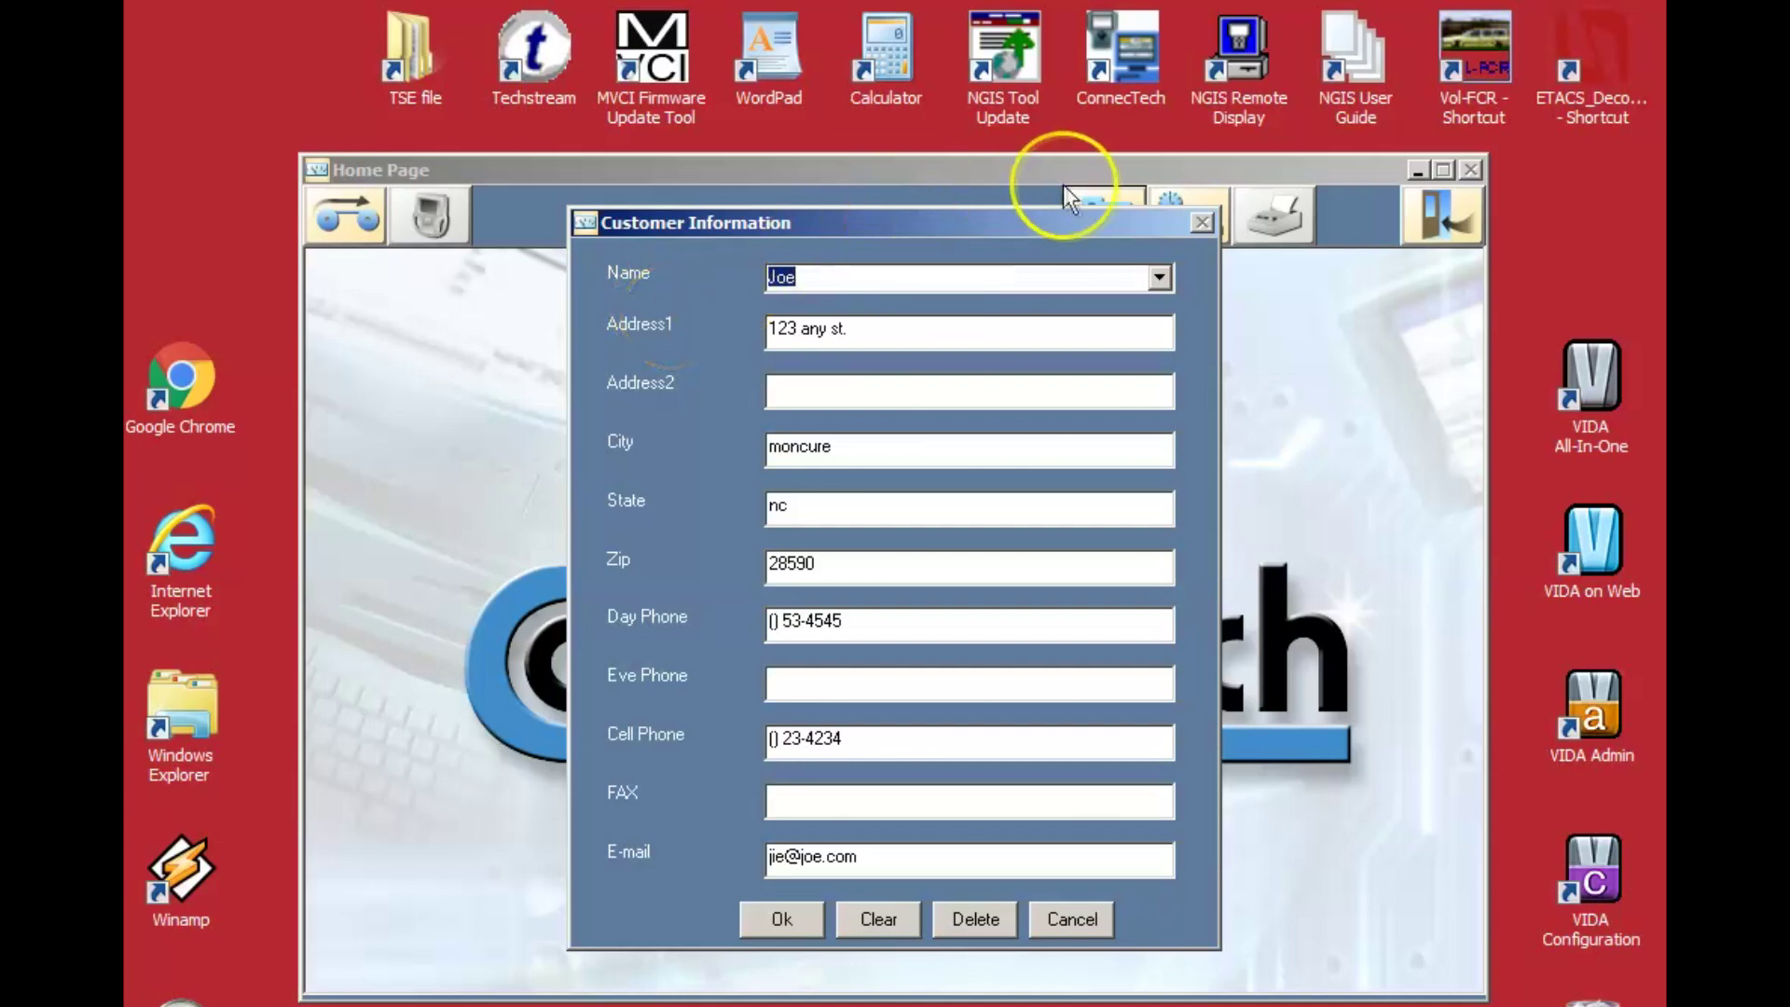
left_click(1160, 276)
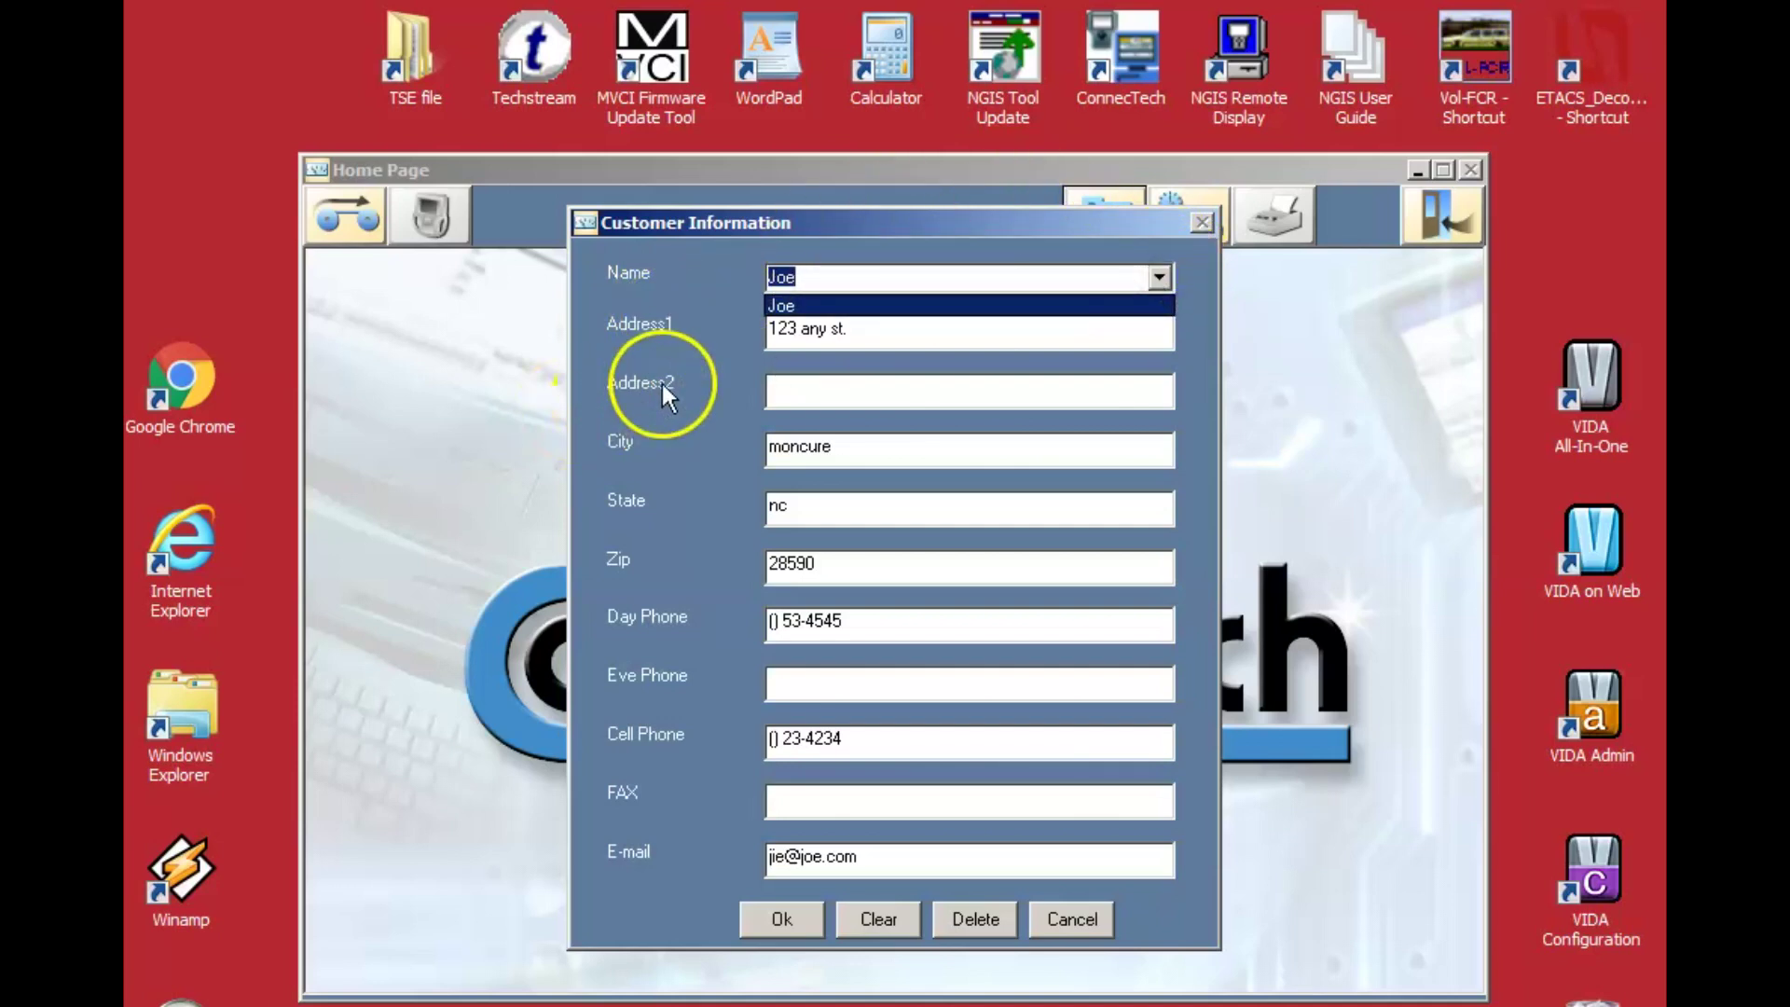
left_click(849, 296)
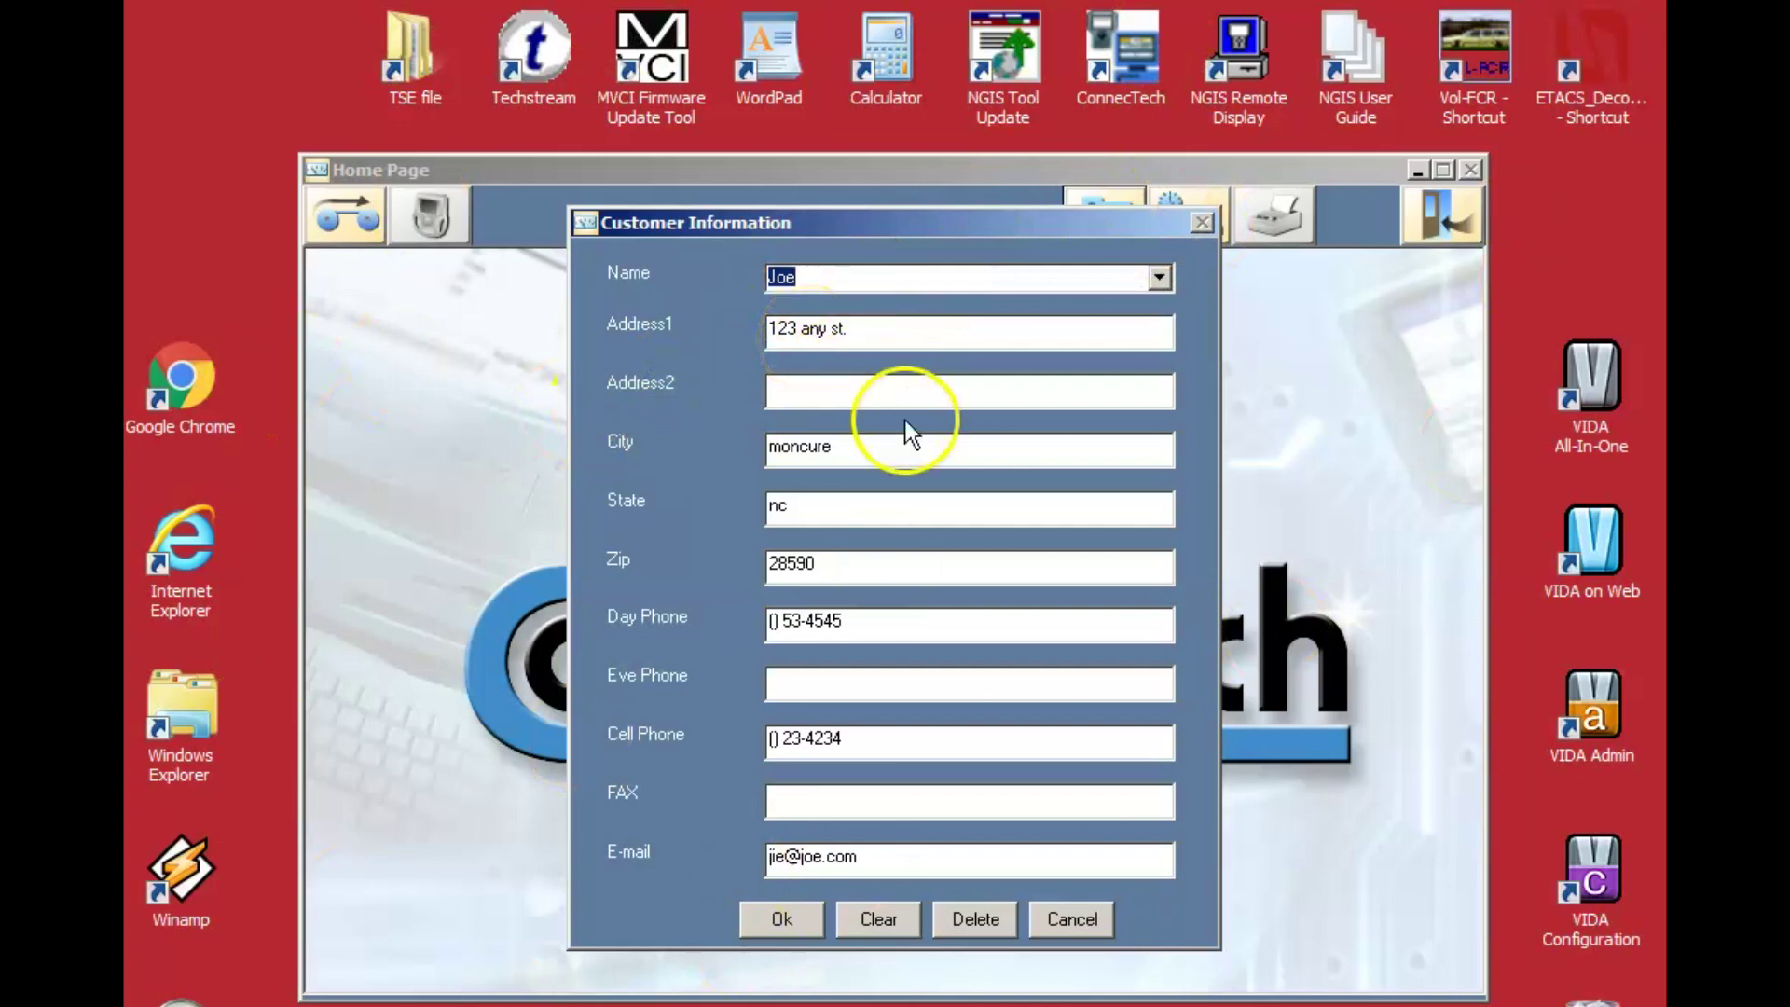
left_click(1035, 925)
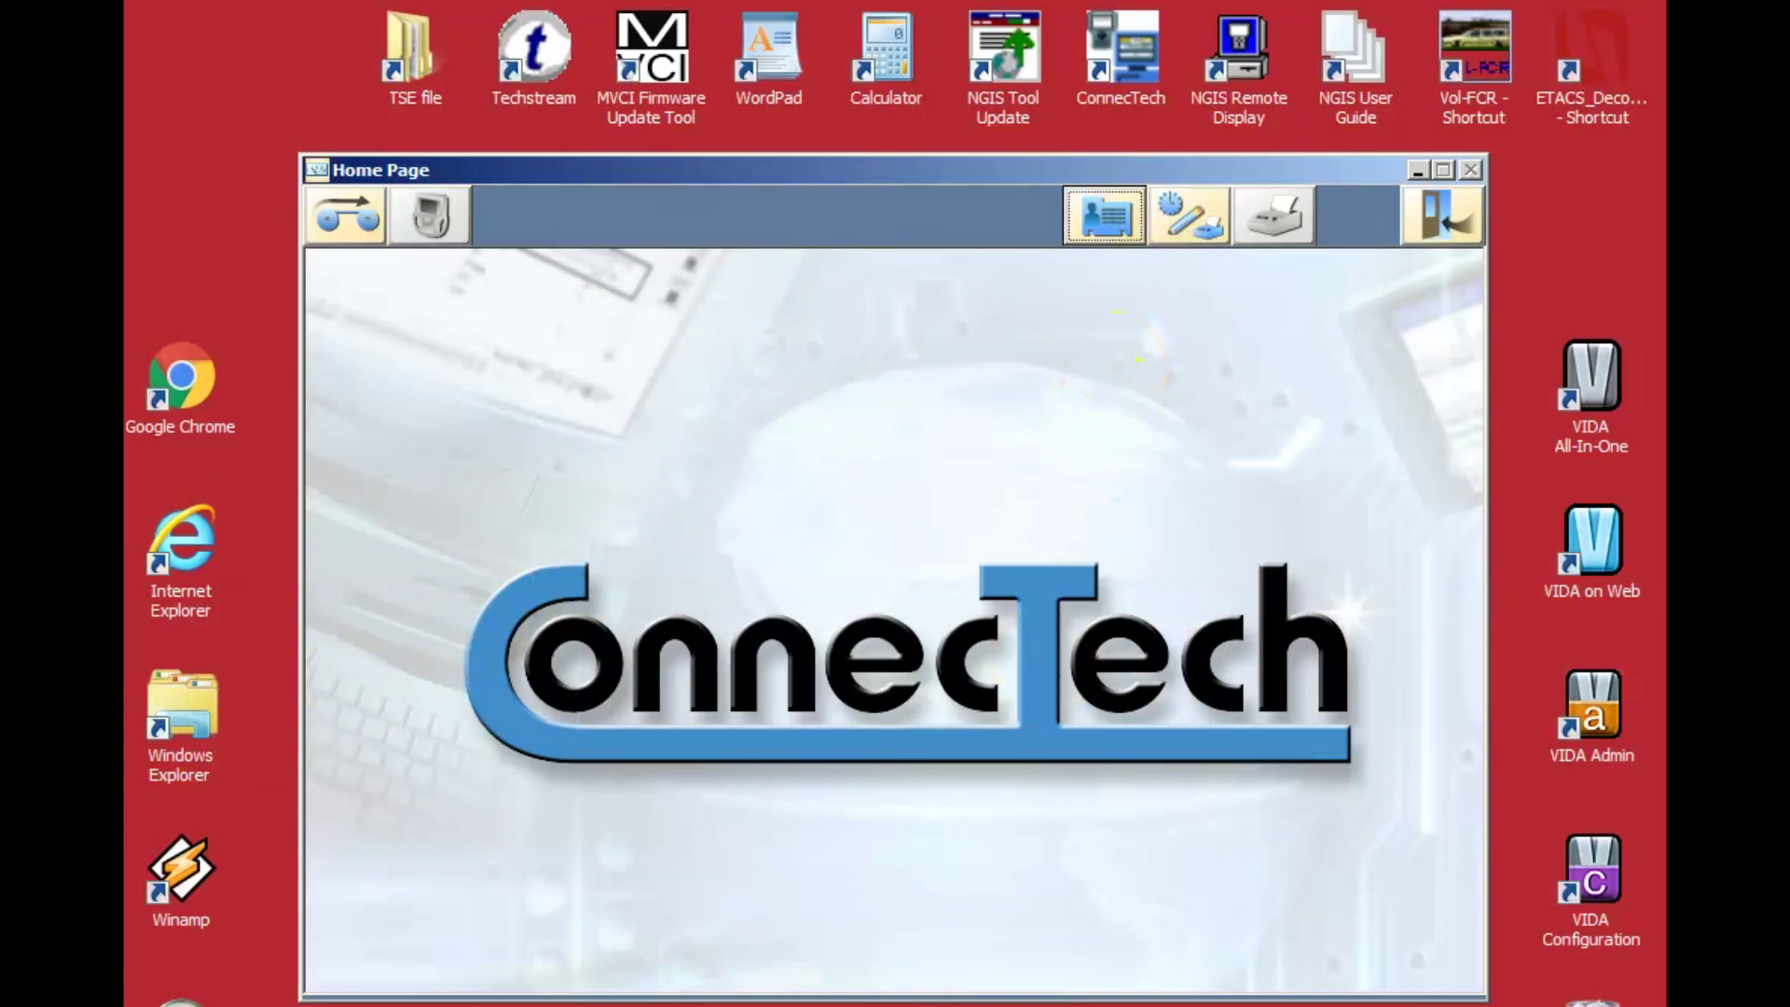
Review the Utility shop information settings, close them, and exit ConnecTech.
left_click(1194, 216)
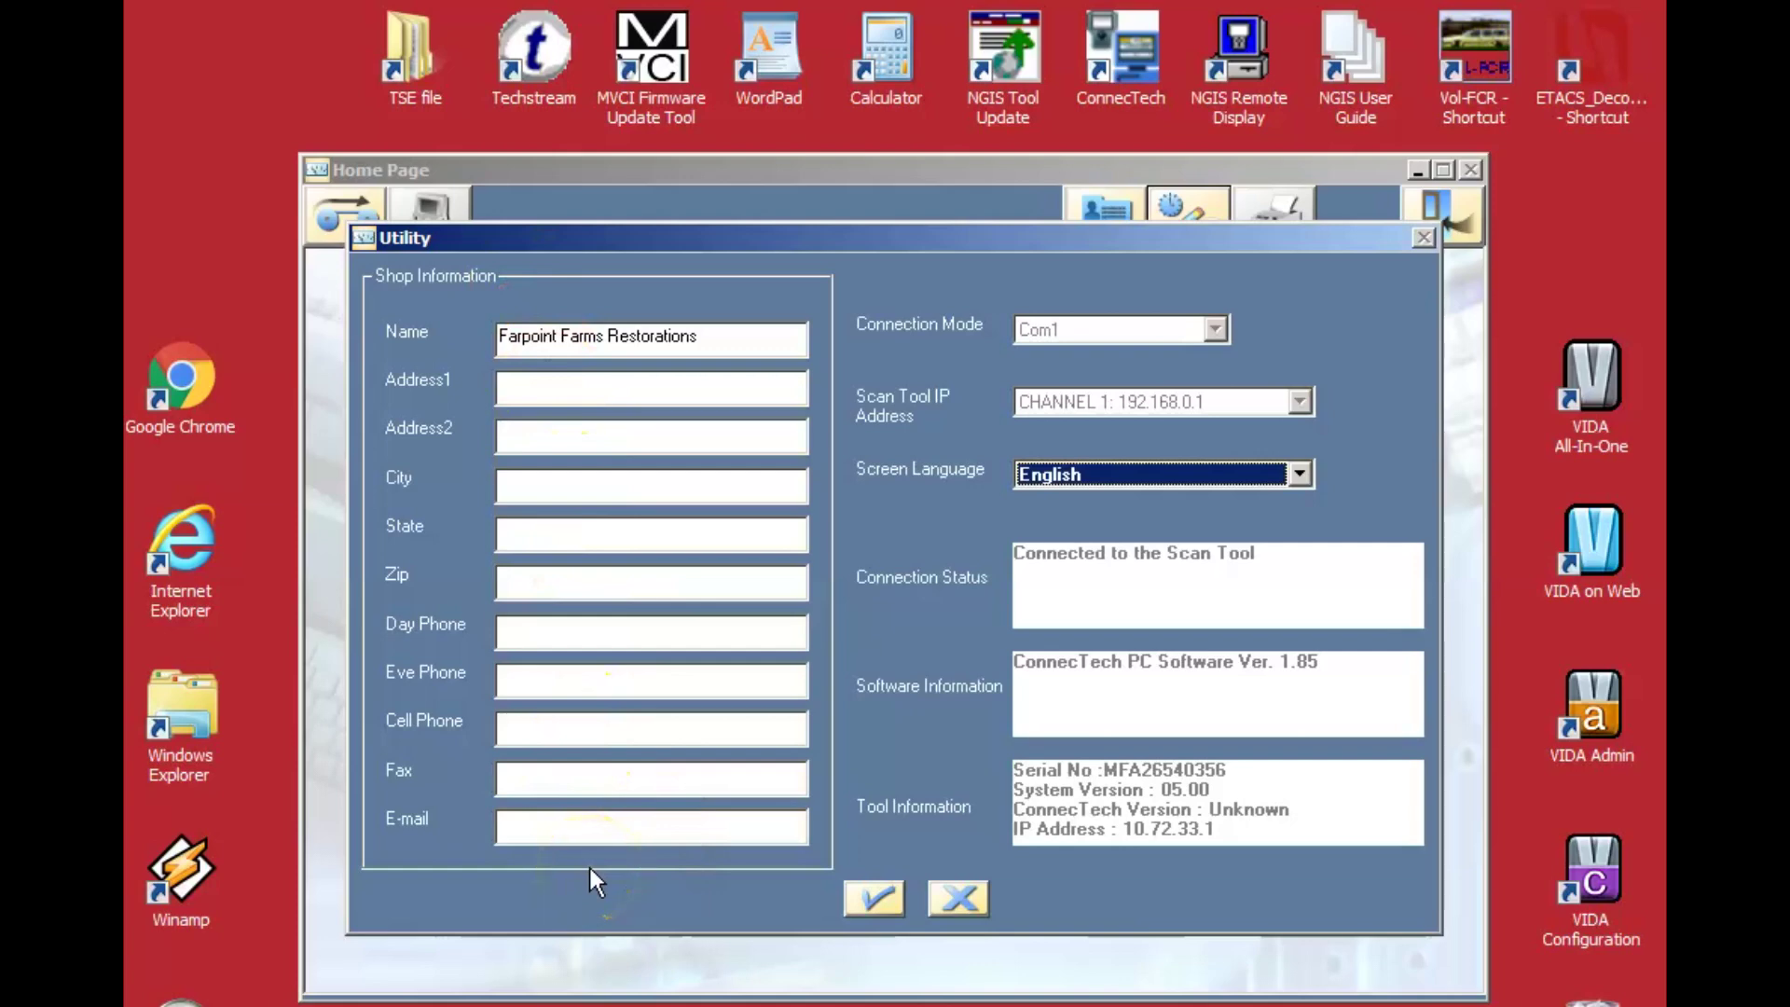
left_click(961, 900)
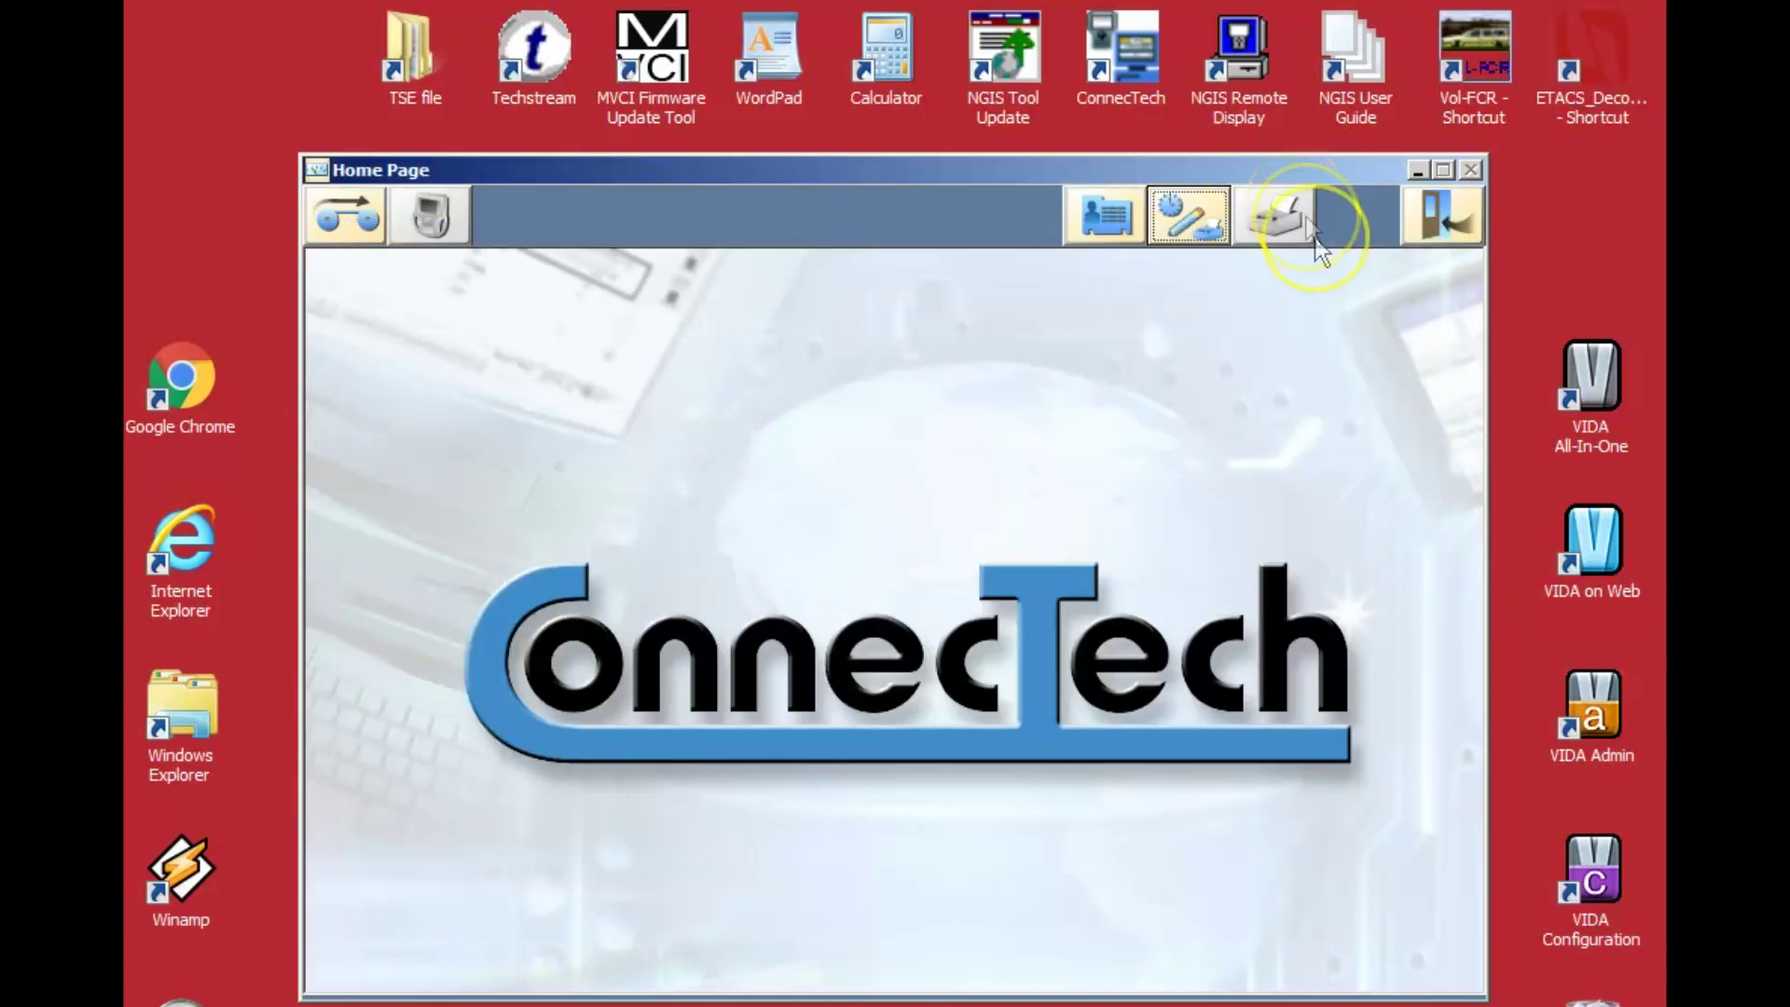
left_click(1466, 204)
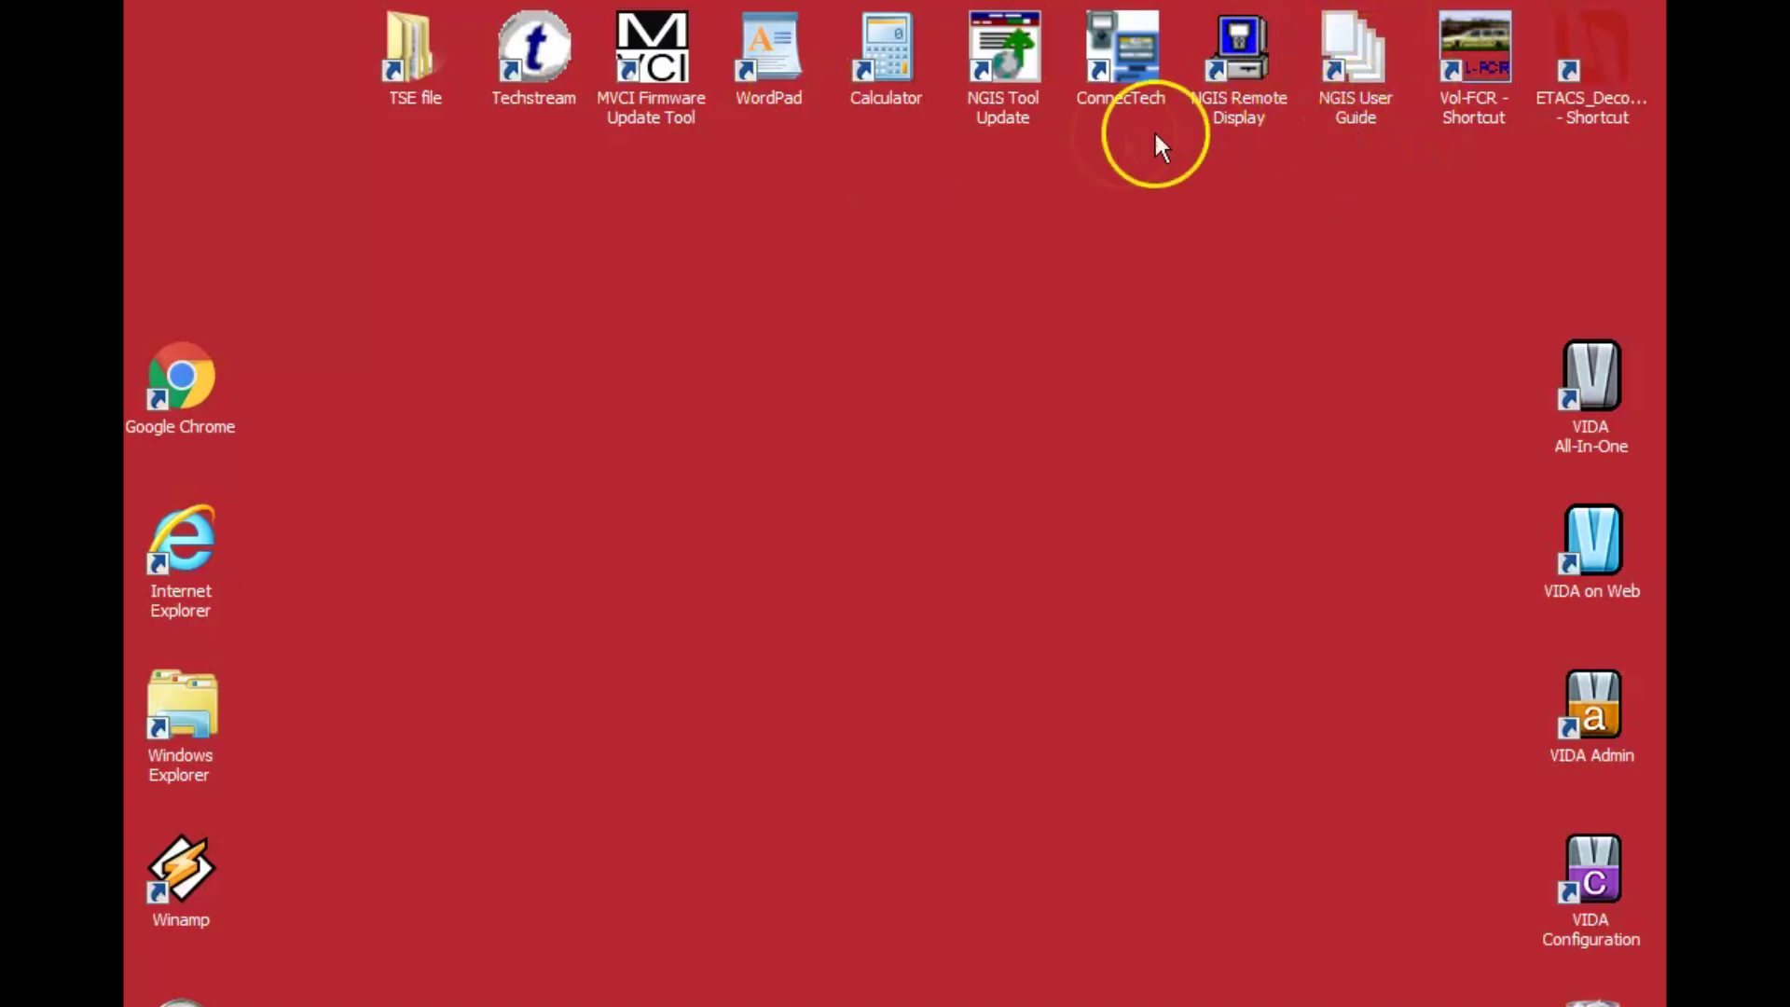
double_click(1354, 54)
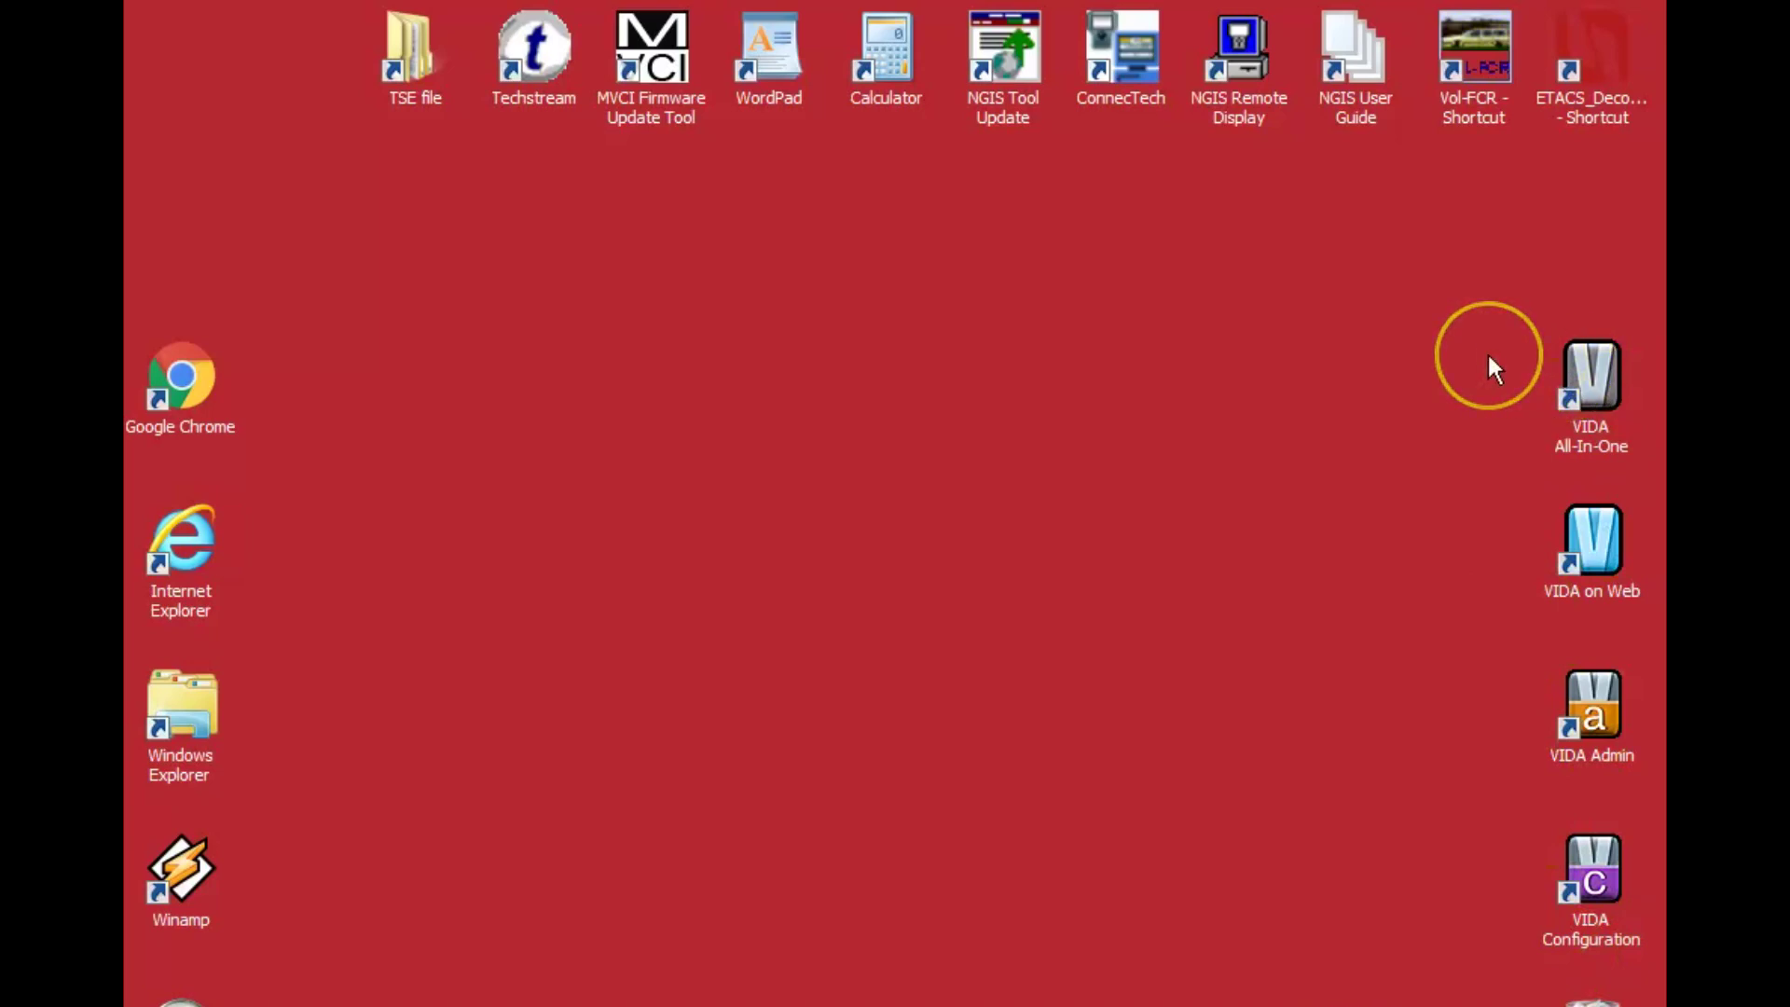
left_click(1051, 338)
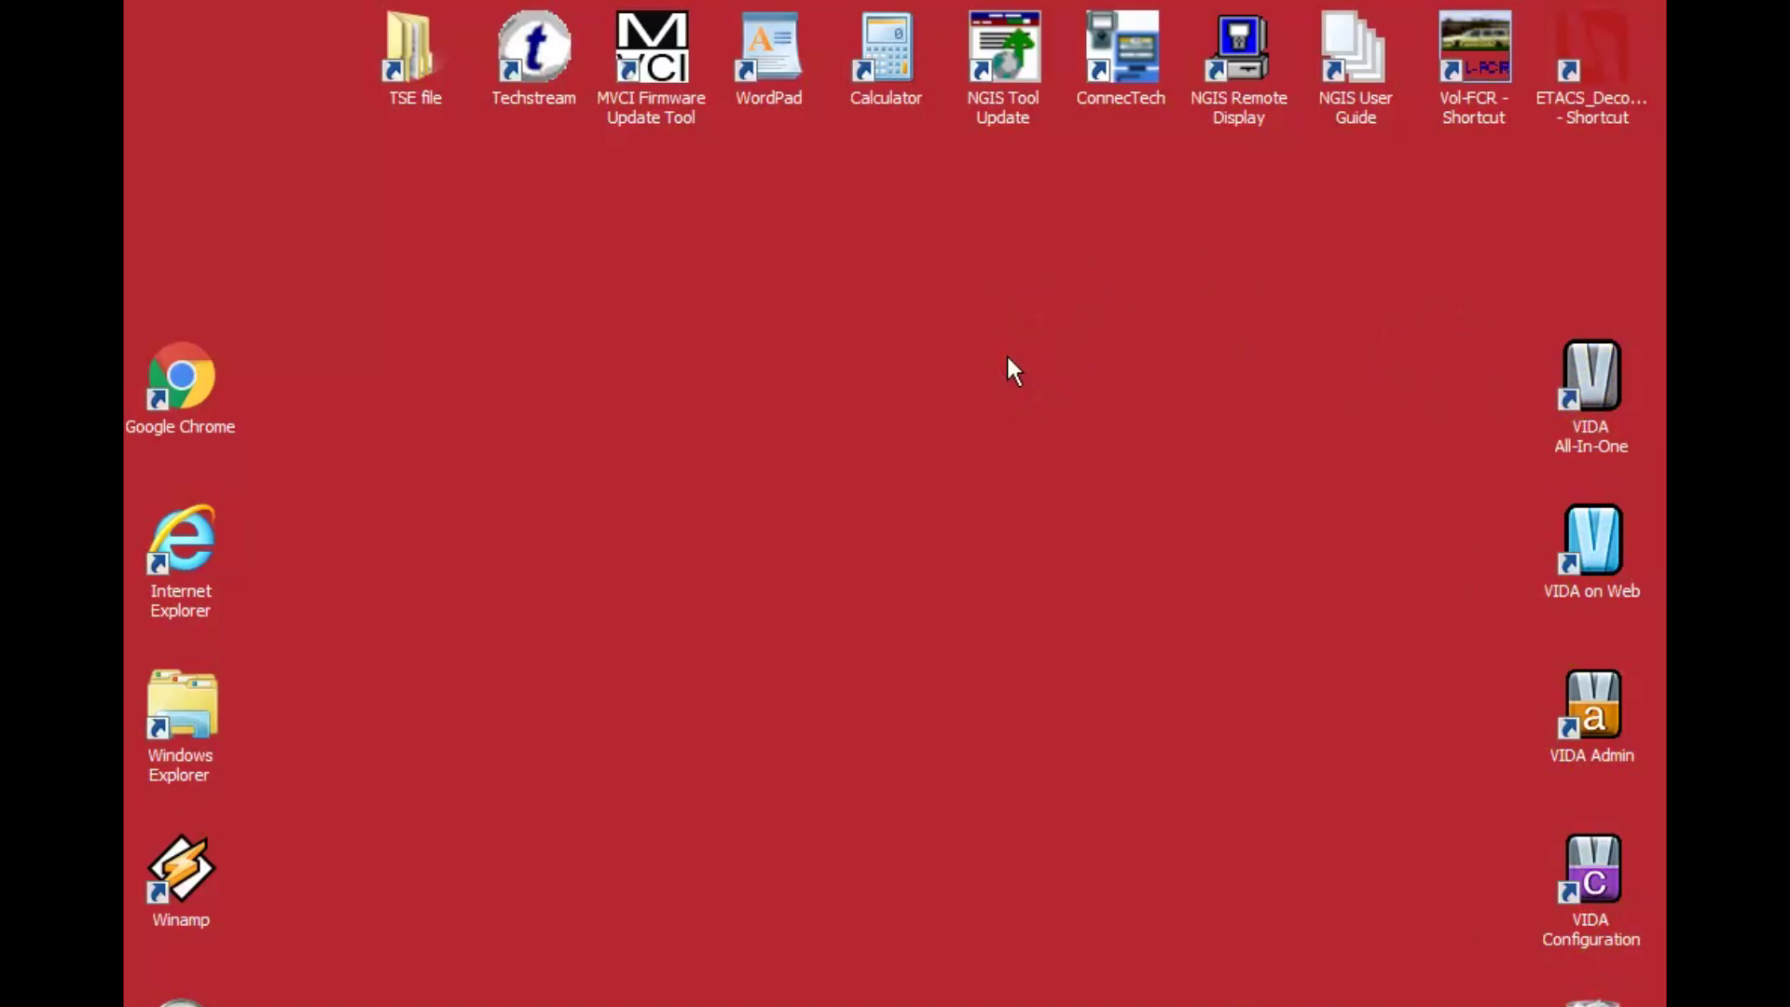
left_click(1023, 392)
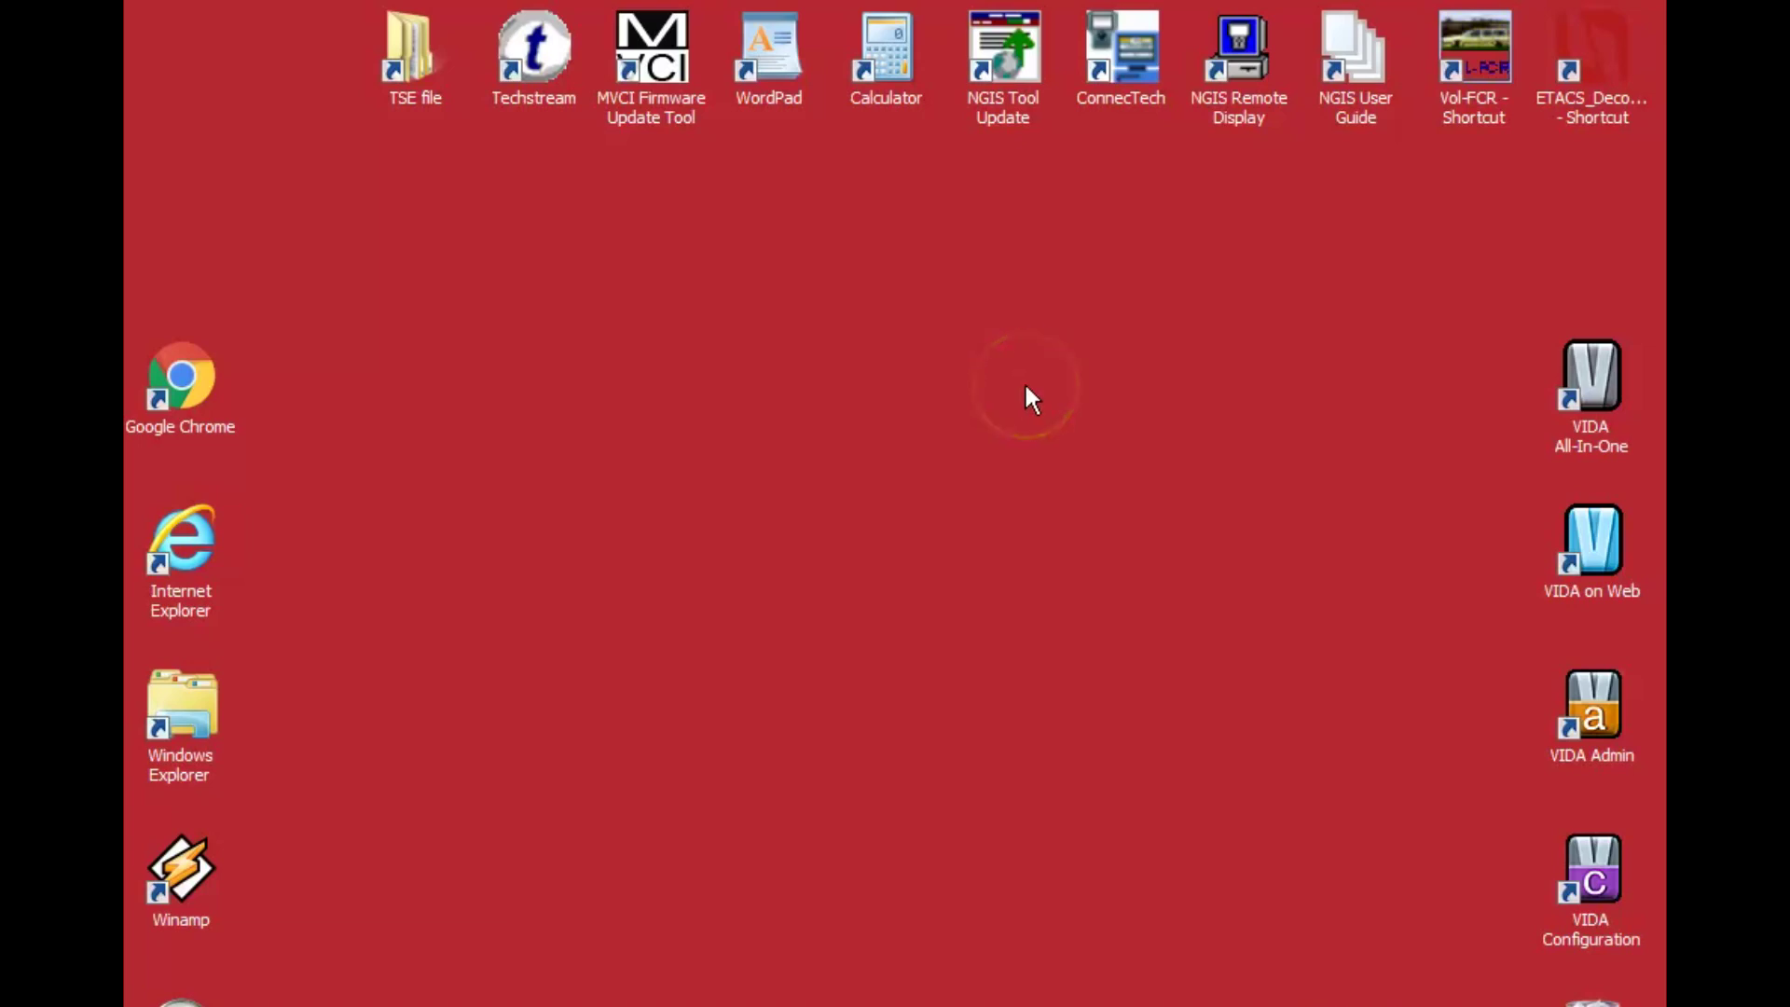